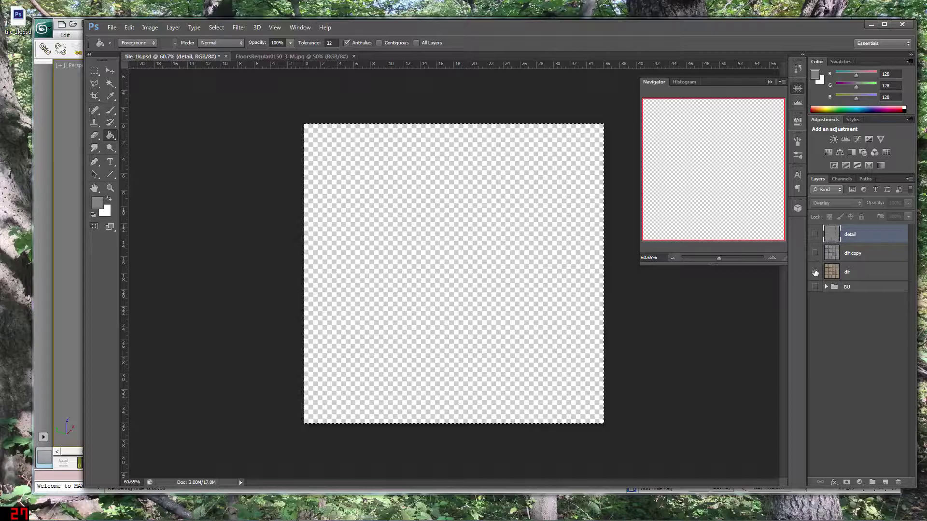
# Show the dif and detail layers of the finished tile texture
pyautogui.click(849, 273)
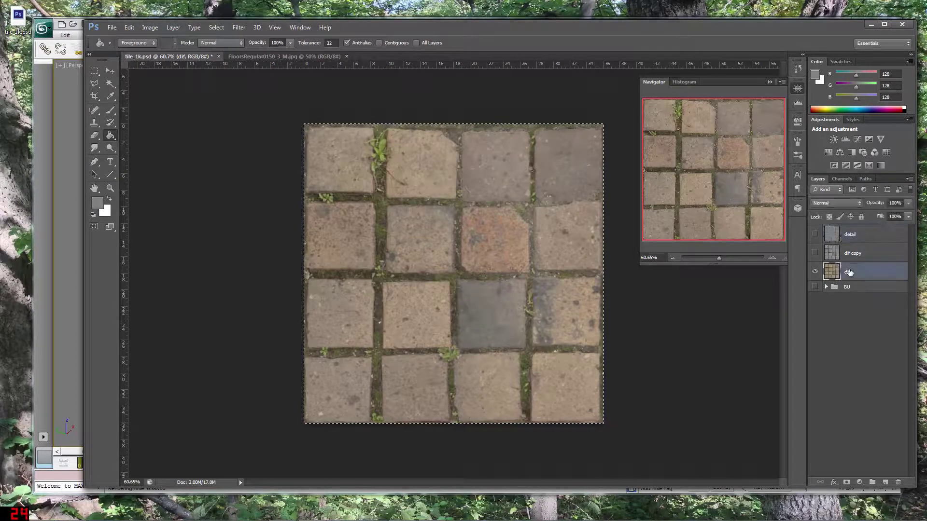
pyautogui.click(816, 234)
# Switch to 3ds Max and render the perspective view of the teapots on the tiled floor
pyautogui.hotkey('alt', 'Tab')
pyautogui.hotkey('alt', 'Tab')
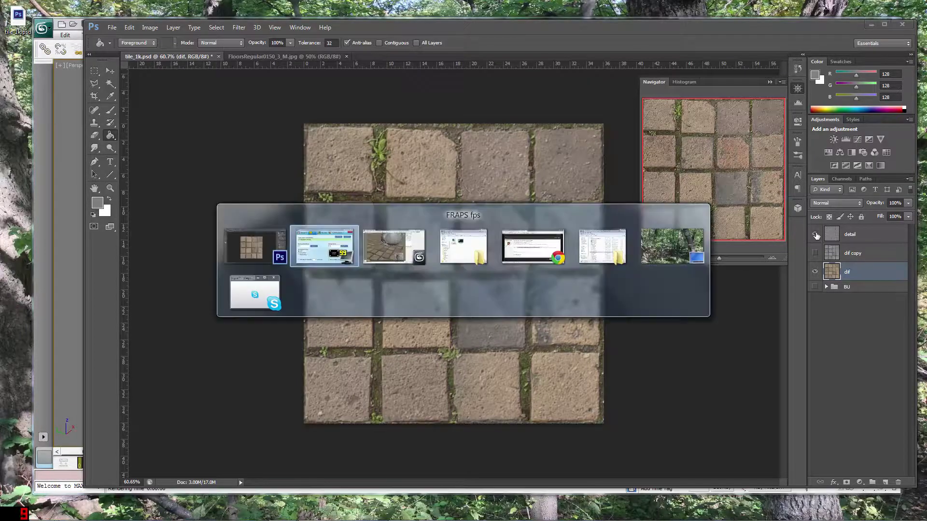
pyautogui.scroll(-15, 340, 293)
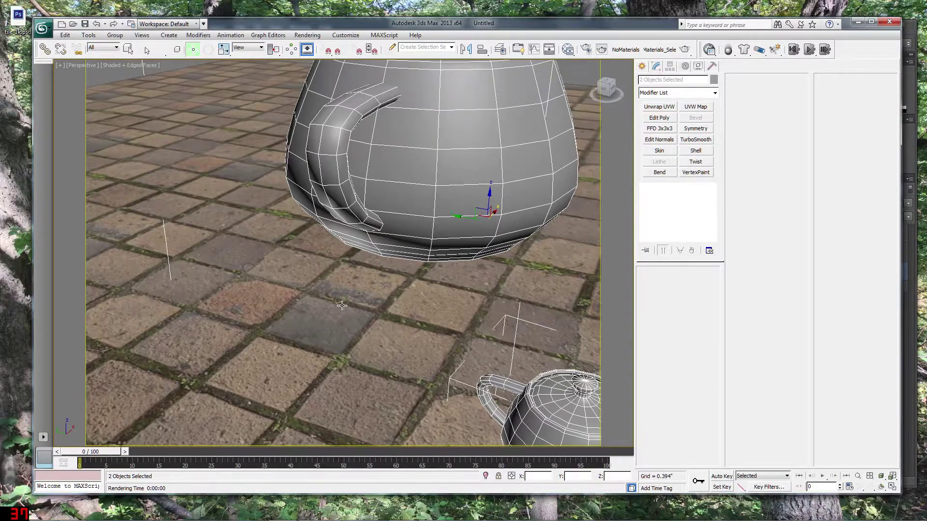
pyautogui.scroll(5, 342, 305)
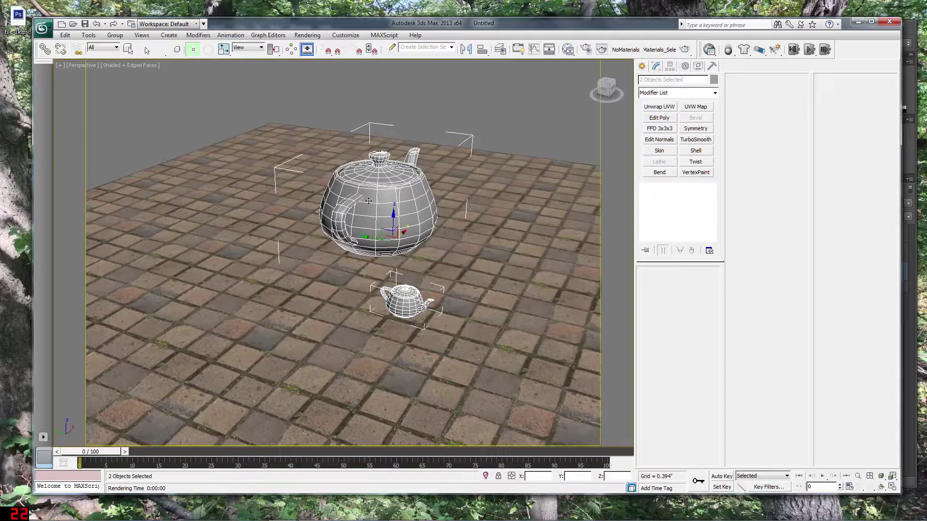
pyautogui.scroll(2, 348, 235)
pyautogui.scroll(-1, 349, 235)
pyautogui.scroll(2, 349, 234)
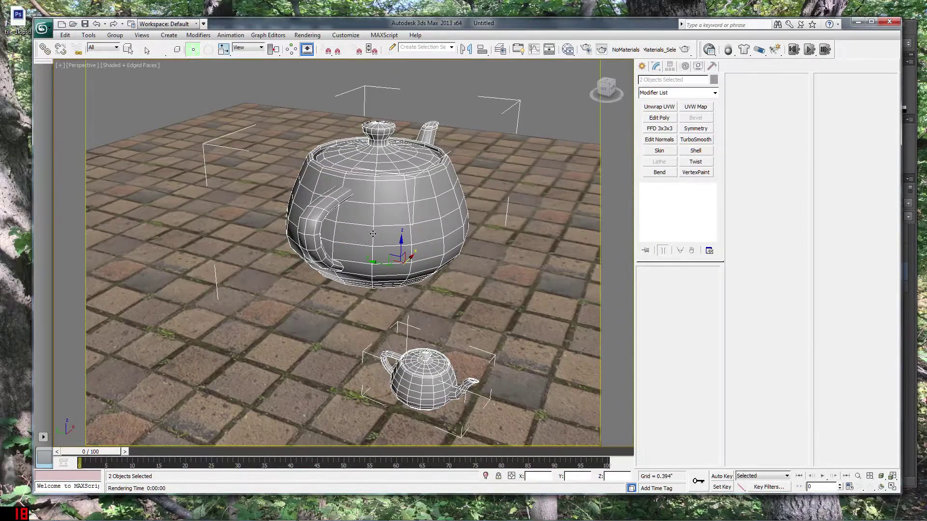
pyautogui.scroll(2, 389, 370)
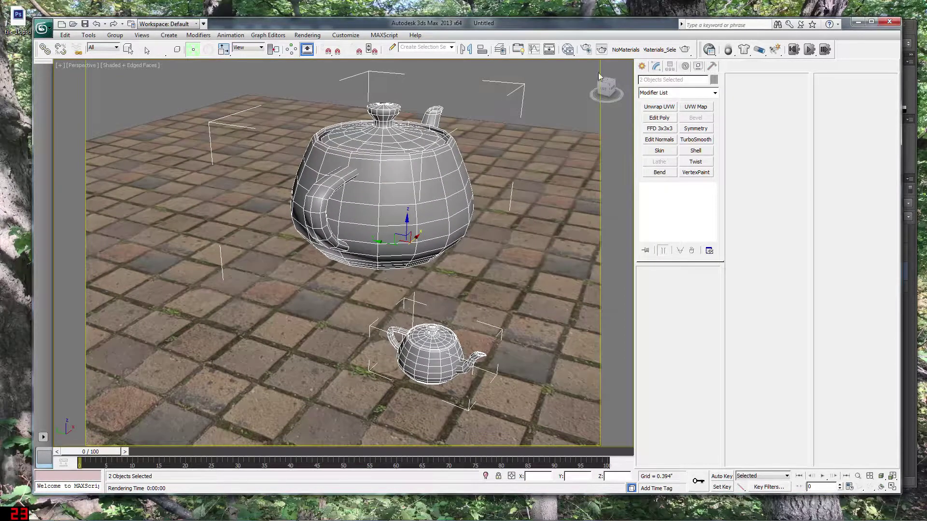
pyautogui.click(602, 49)
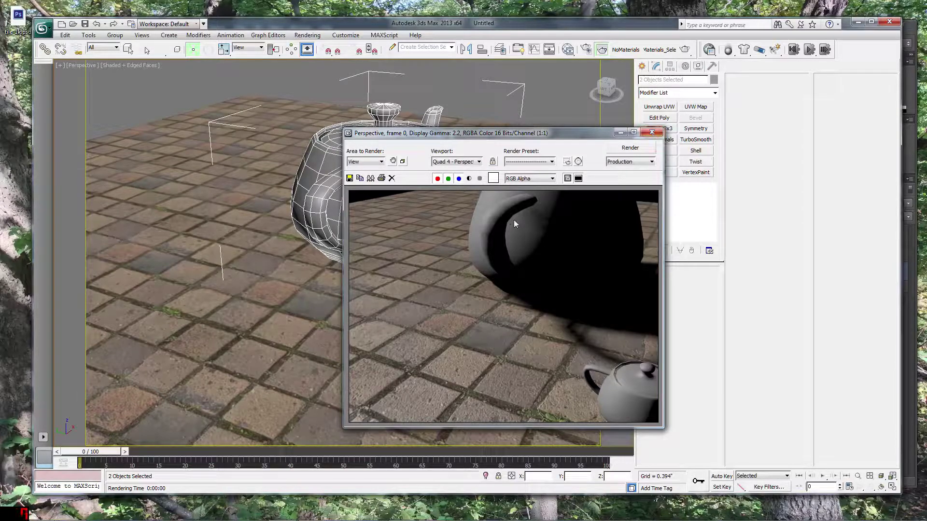
# Switch to Photoshop and open FloorsRegular0150_3_M.jpg from the Desktop
pyautogui.hotkey('alt', 'Tab')
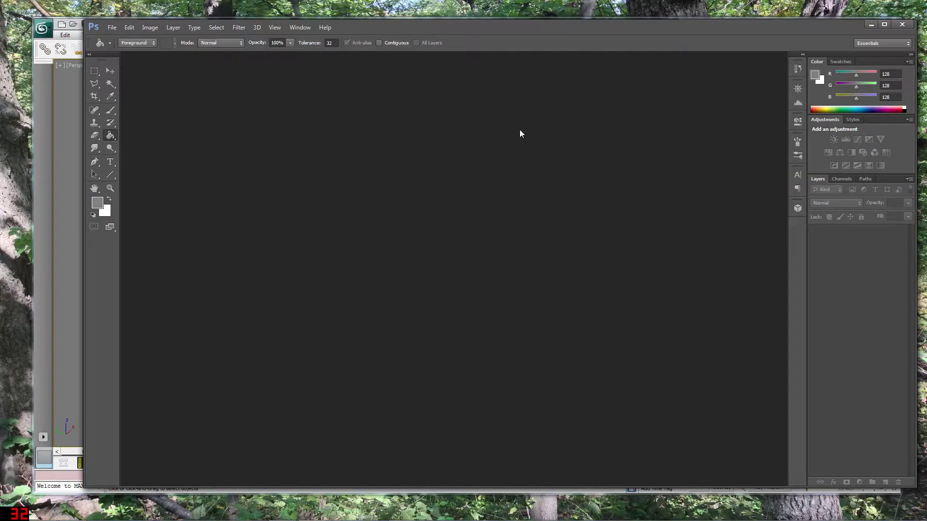
pyautogui.click(115, 31)
pyautogui.click(127, 43)
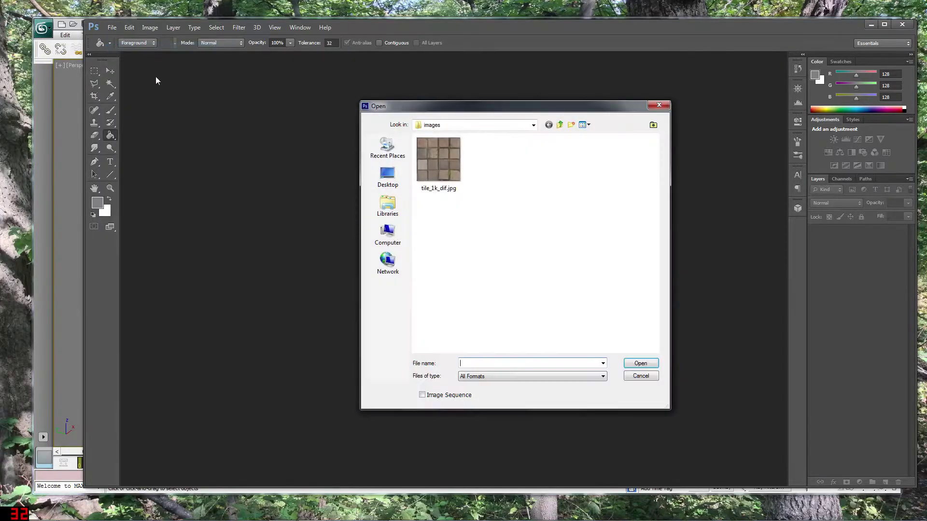
pyautogui.click(388, 176)
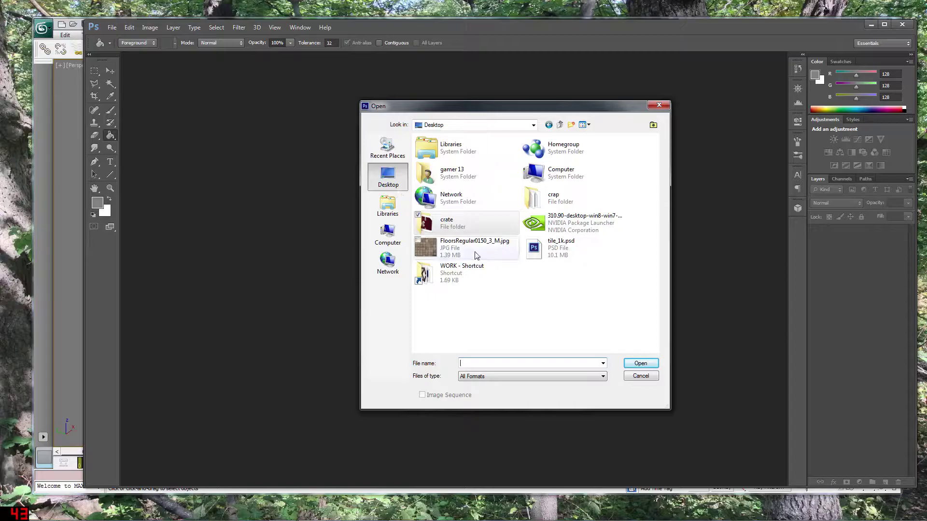
pyautogui.click(461, 254)
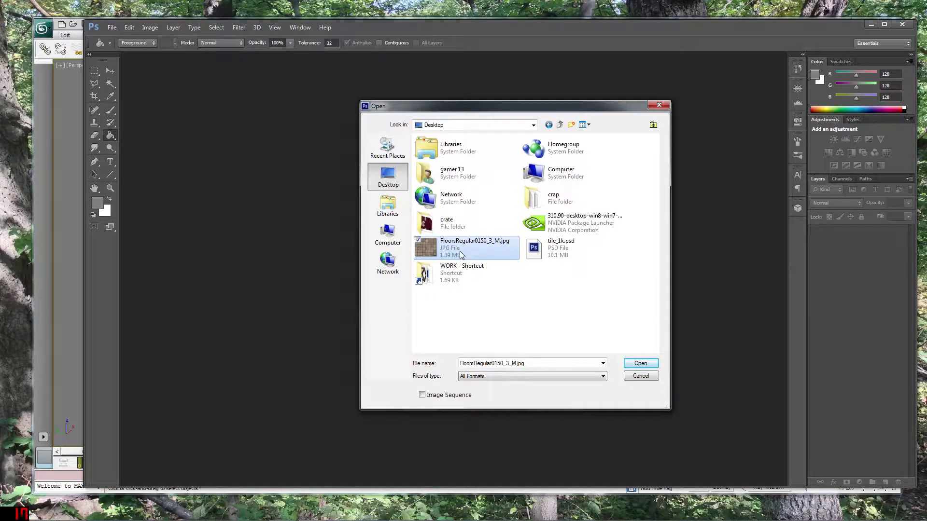
pyautogui.click(641, 363)
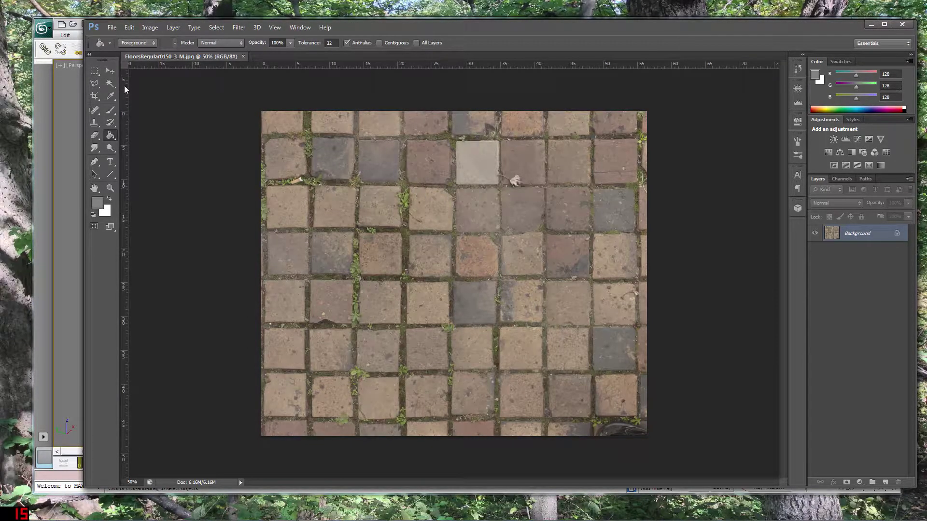
# Crop the photo to a square selection of four by four tiles near the middle, about 777 pixels per side
pyautogui.click(94, 71)
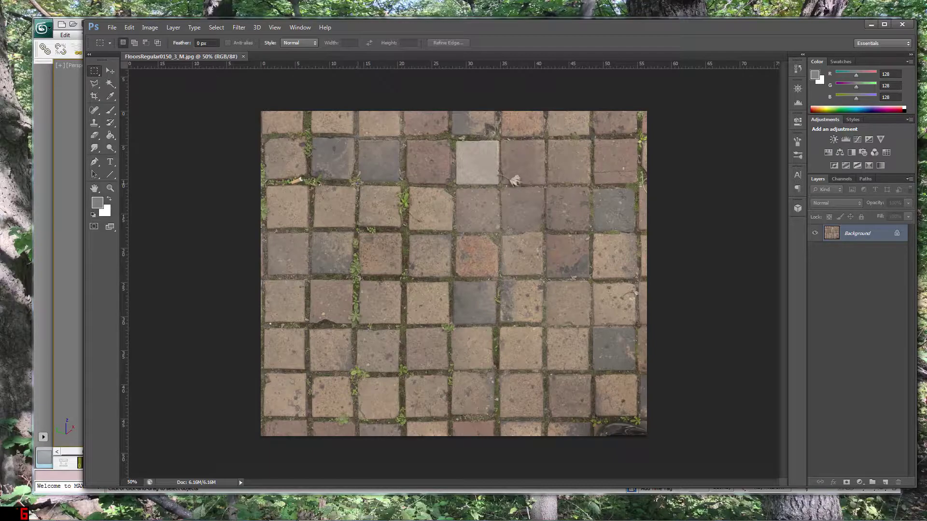
pyautogui.moveTo(358, 184); pyautogui.dragTo(359, 187)
pyautogui.click(347, 201)
pyautogui.moveTo(358, 184); pyautogui.dragTo(606, 370)
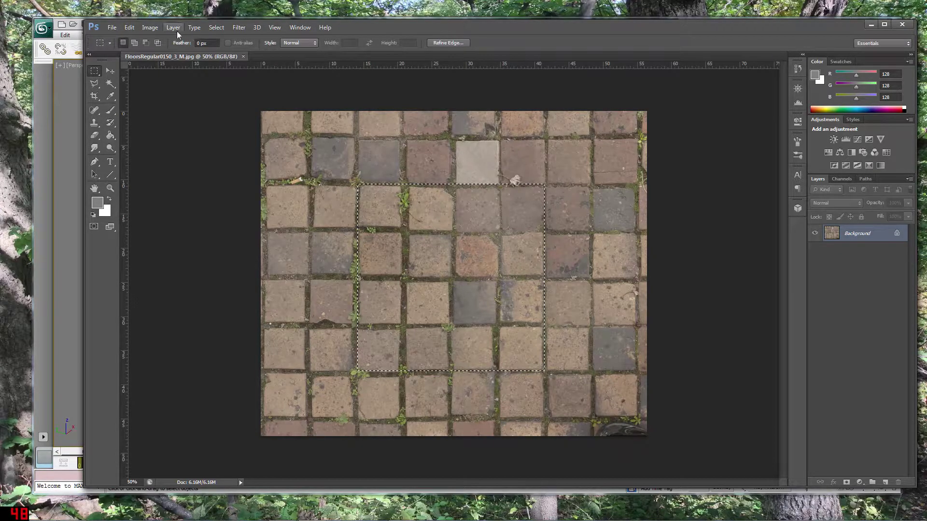
pyautogui.click(147, 28)
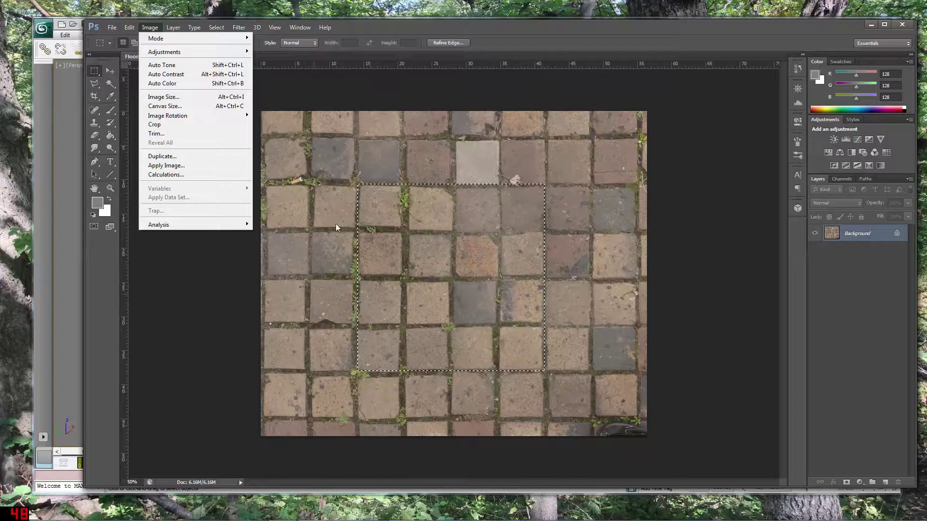
pyautogui.click(154, 124)
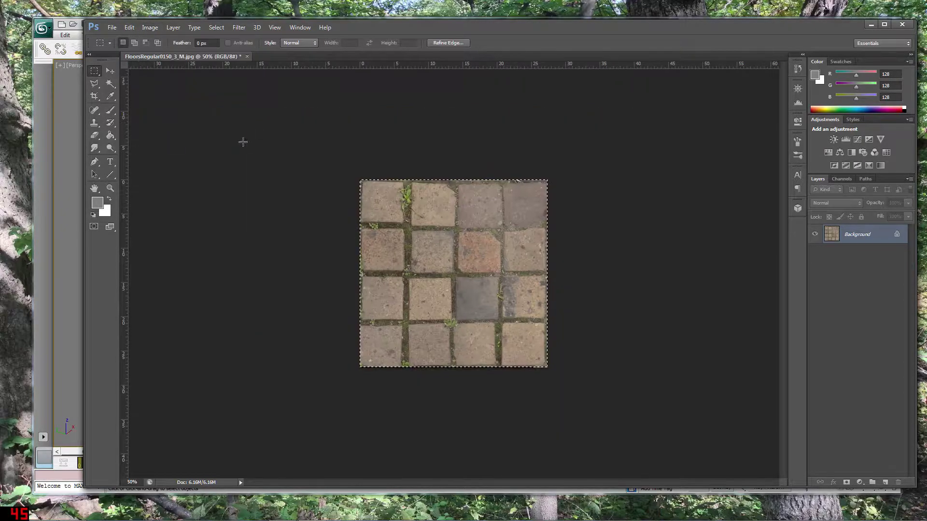
# Resize the cropped image to 1024 by 1024 pixels and show the Navigator
pyautogui.click(150, 28)
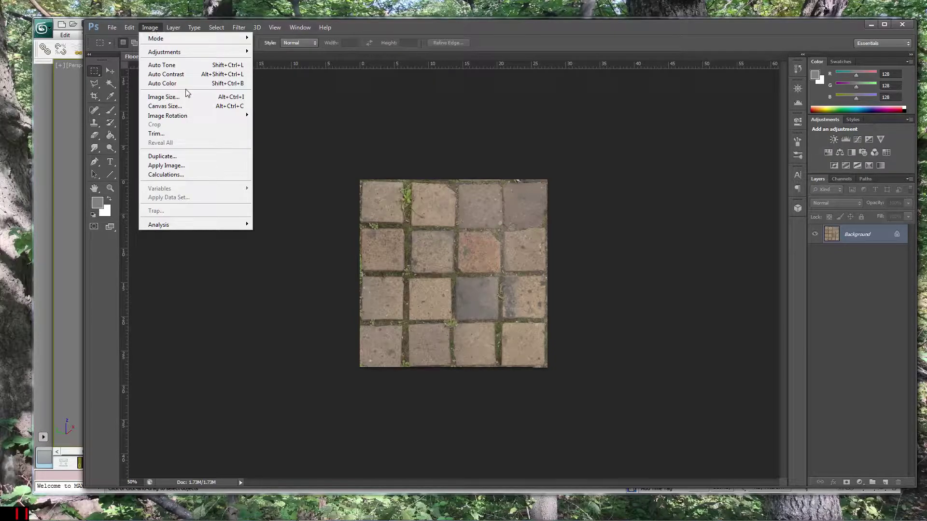
pyautogui.click(164, 97)
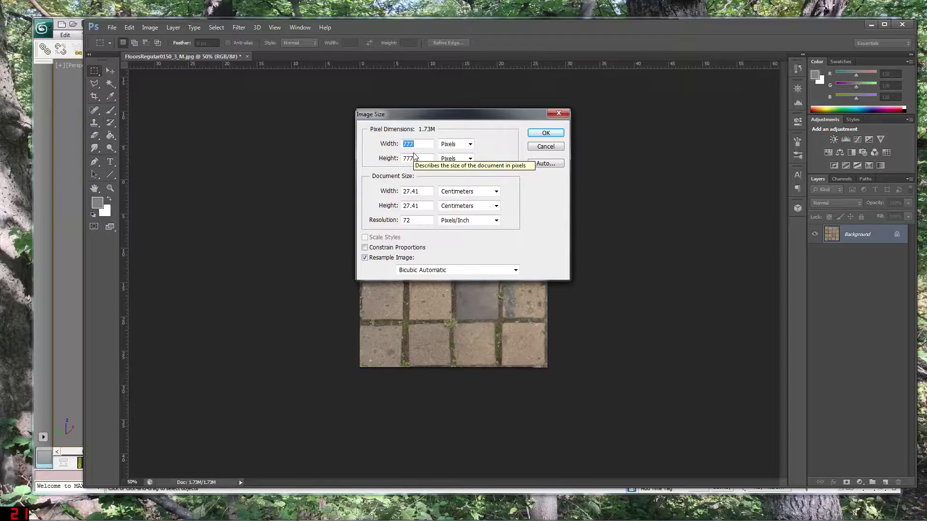
pyautogui.write('1')
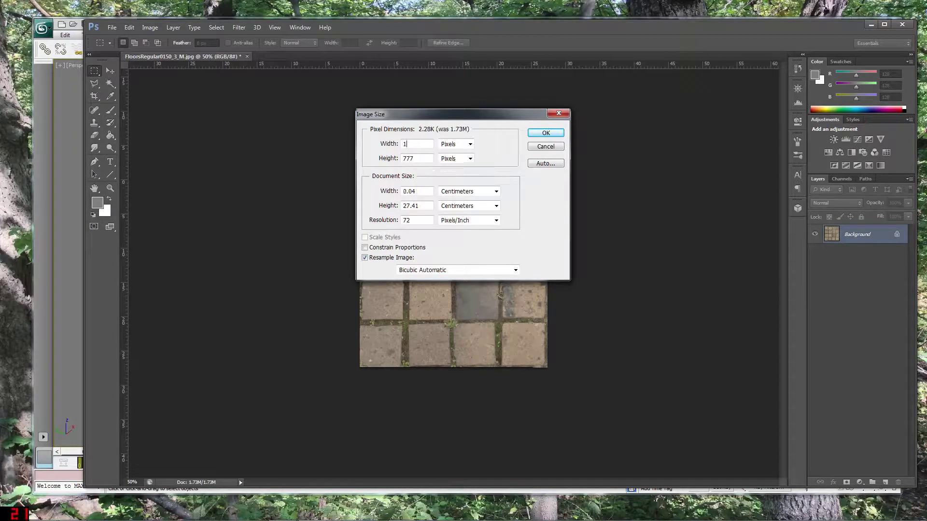
pyautogui.press('BackSpace')
pyautogui.write('1024')
pyautogui.press('Tab')
pyautogui.press('Tab')
pyautogui.write('1024')
pyautogui.press('Return')
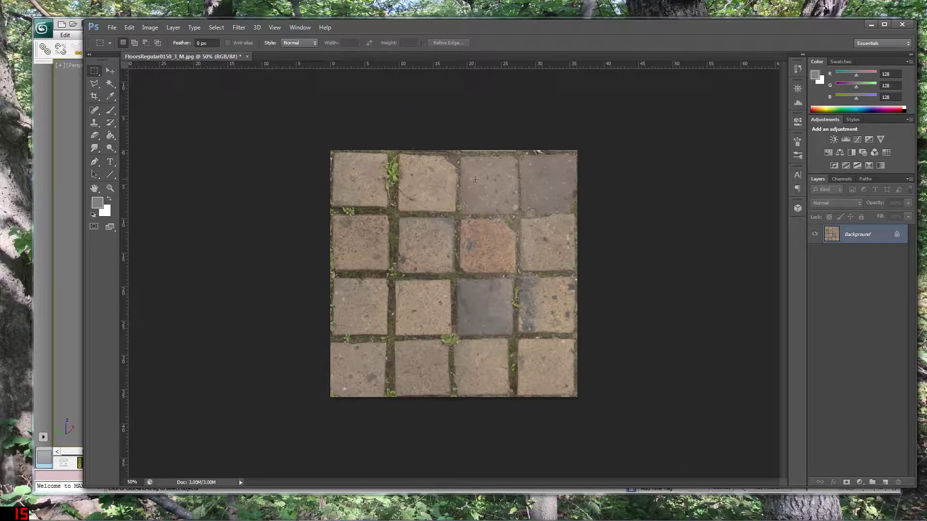
pyautogui.click(798, 89)
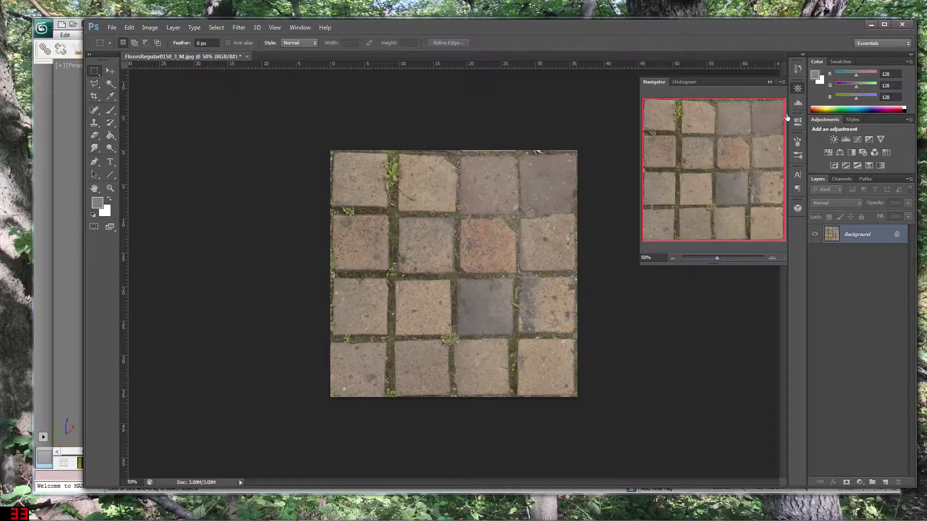
pyautogui.rightClick(855, 236)
pyautogui.click(855, 241)
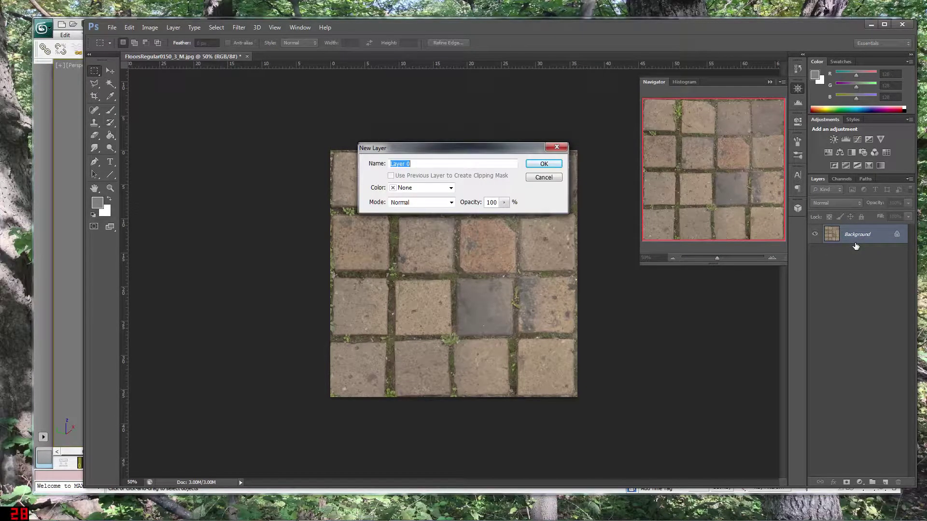
pyautogui.press('Return')
pyautogui.rightClick(848, 237)
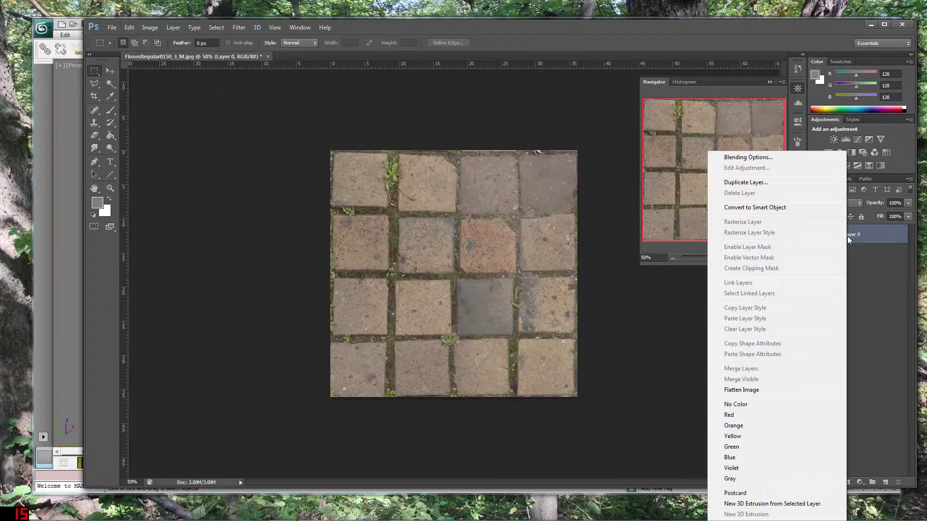
pyautogui.click(863, 261)
pyautogui.hotkey('ctrl', 'z')
# Convert the locked Background into a regular layer, keeping the default name and settings
pyautogui.rightClick(852, 236)
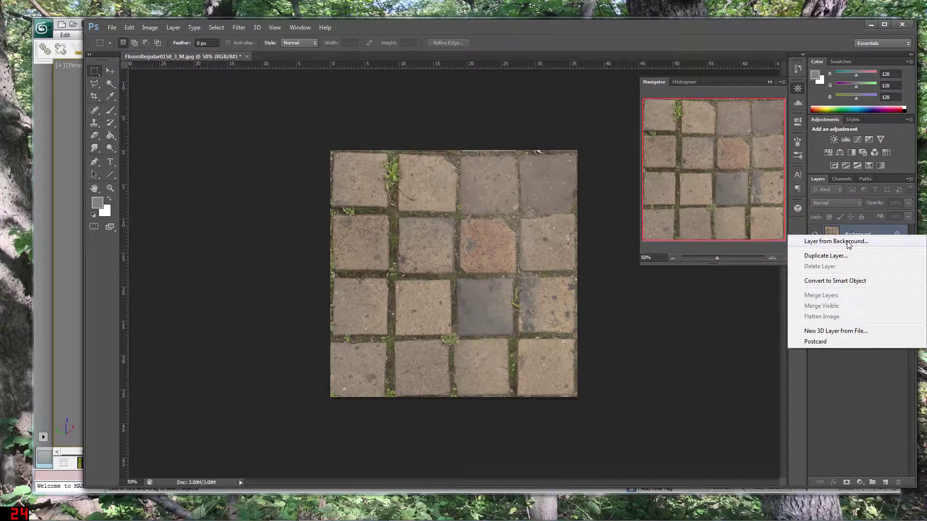
pyautogui.click(848, 242)
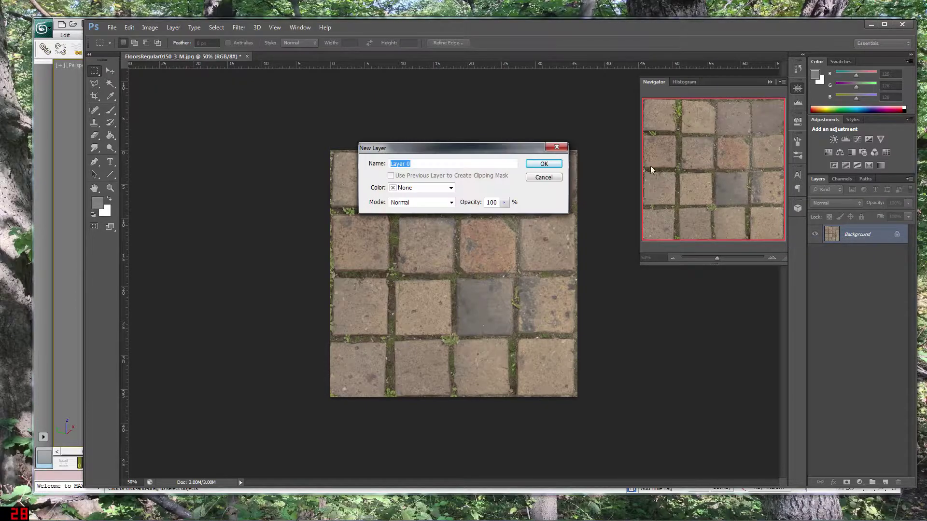
pyautogui.click(544, 162)
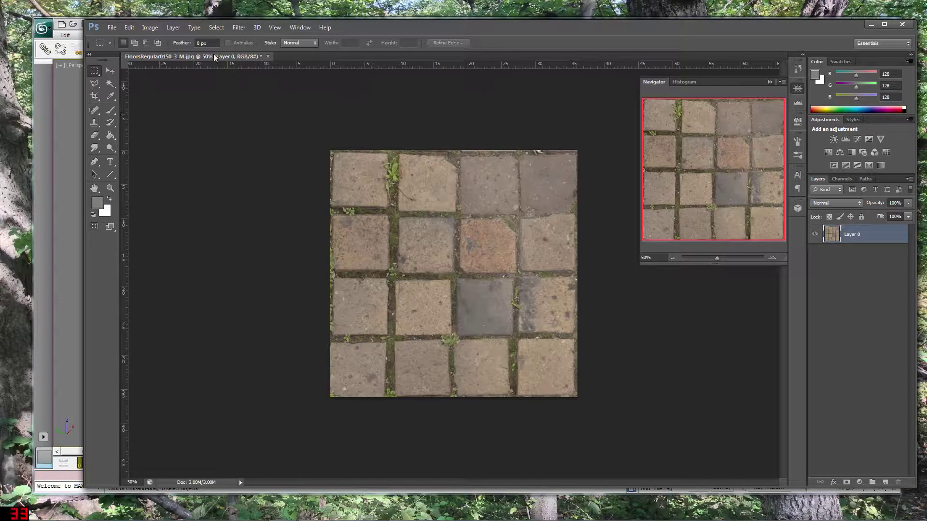
# Check the image's pixel dimensions without changing them
pyautogui.click(150, 28)
pyautogui.click(161, 96)
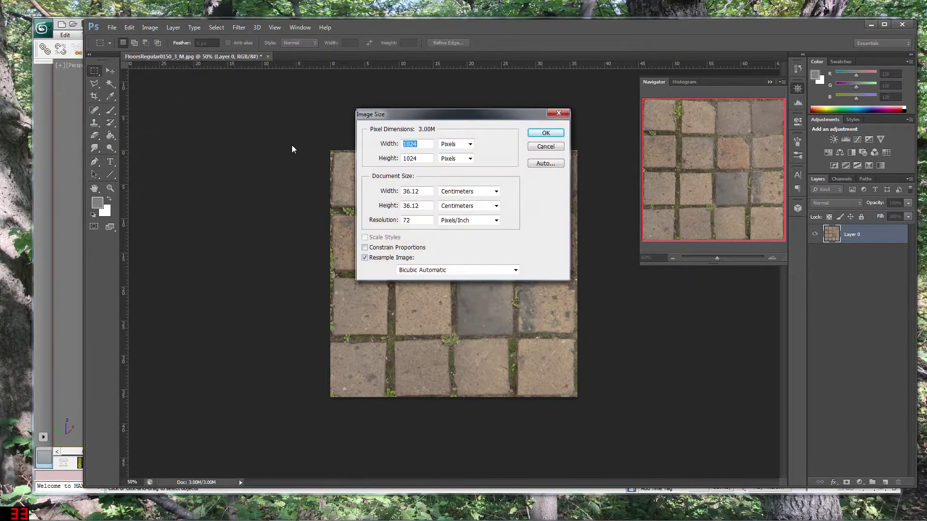
pyautogui.click(545, 146)
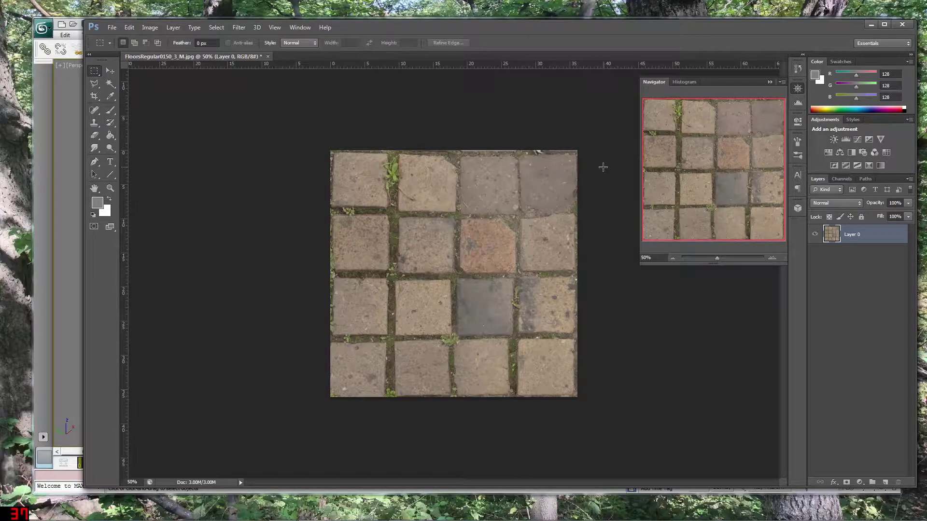
# Apply the Offset filter to the tile layer with 512 pixels horizontally and vertically, wrapping around the edges
pyautogui.moveTo(717, 258); pyautogui.dragTo(717, 256)
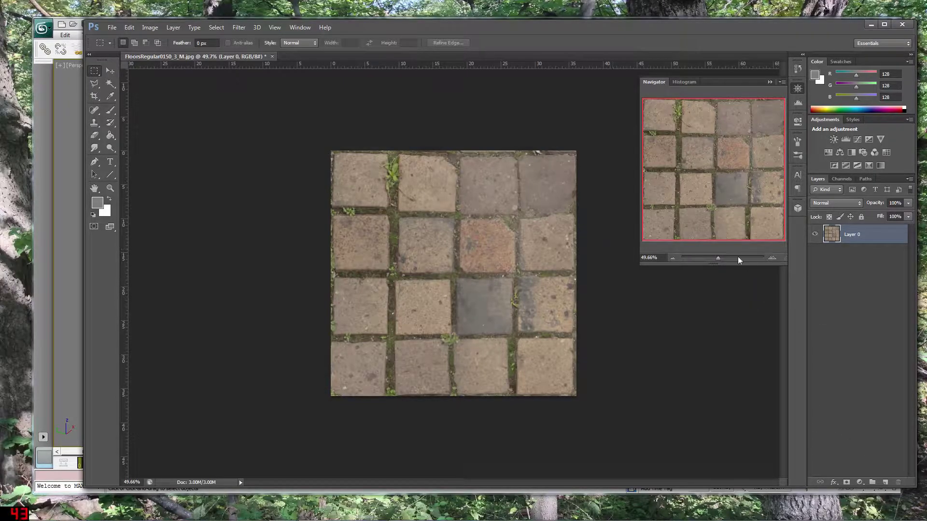
pyautogui.click(238, 27)
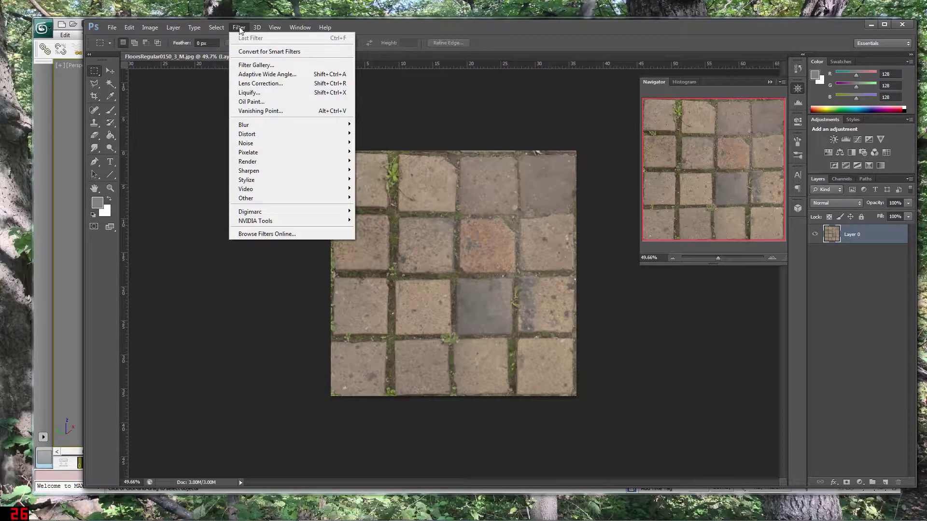
pyautogui.click(239, 29)
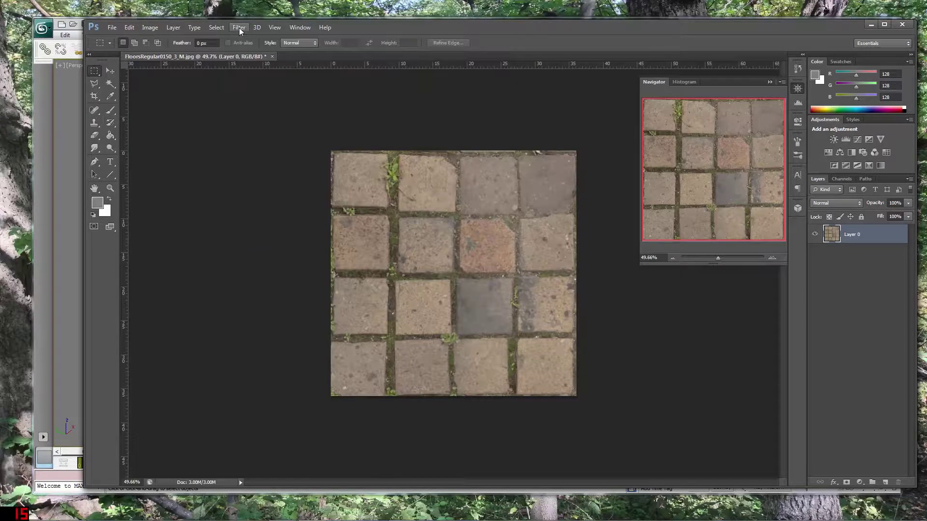
pyautogui.click(239, 28)
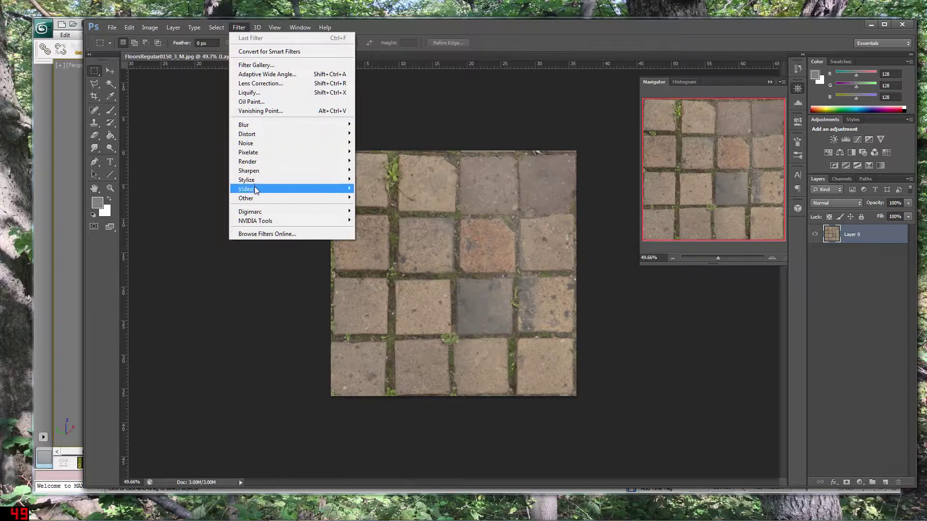
pyautogui.moveTo(255, 201)
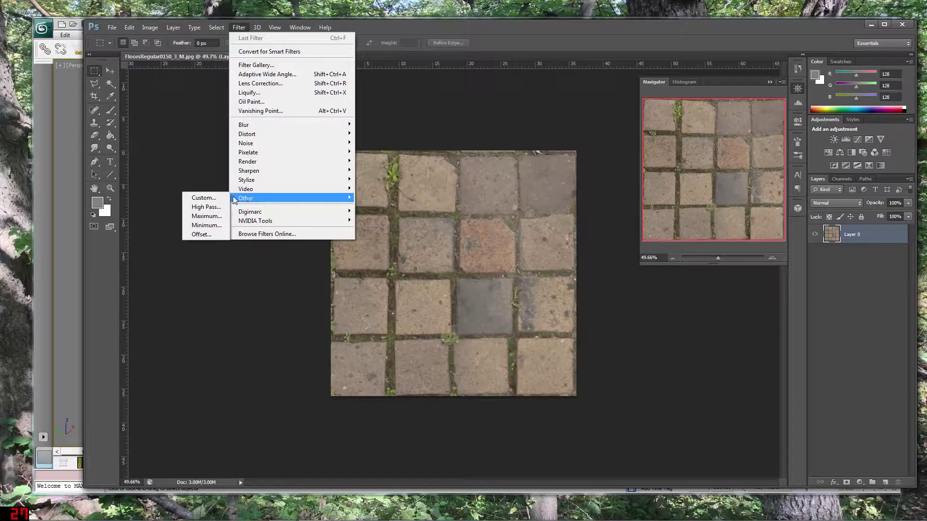
pyautogui.click(201, 234)
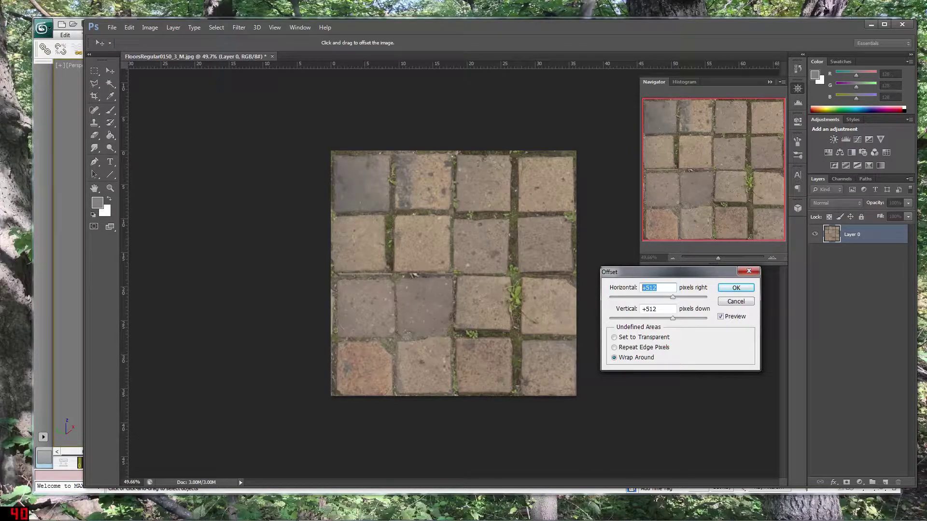
pyautogui.write('512')
pyautogui.press('Tab')
pyautogui.write('512')
pyautogui.click(722, 289)
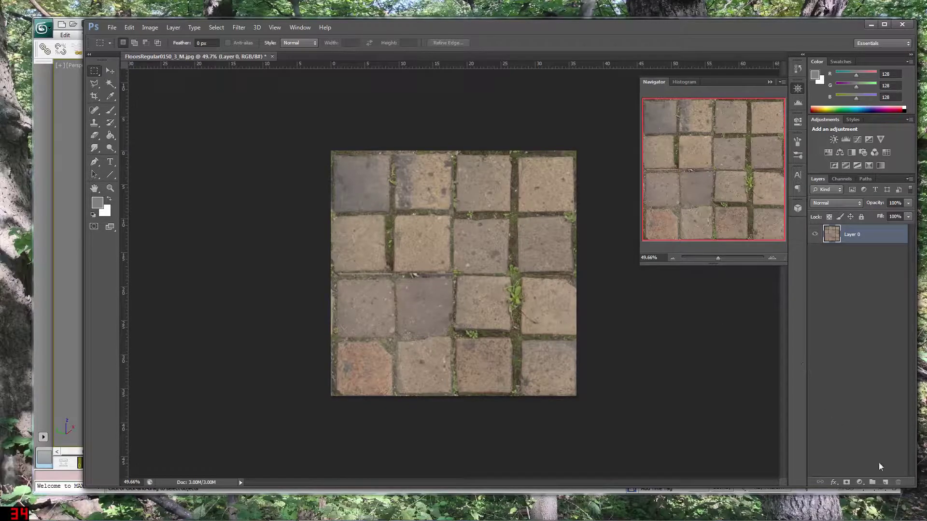
# Add a new empty layer above the tile layer and choose the 24 px textured brush for the Clone Stamp tool
pyautogui.click(885, 482)
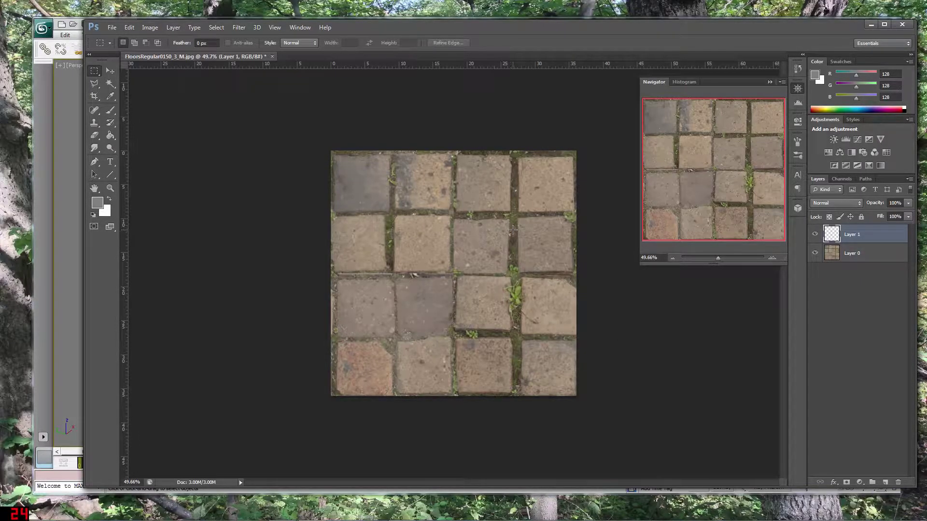
pyautogui.press('s')
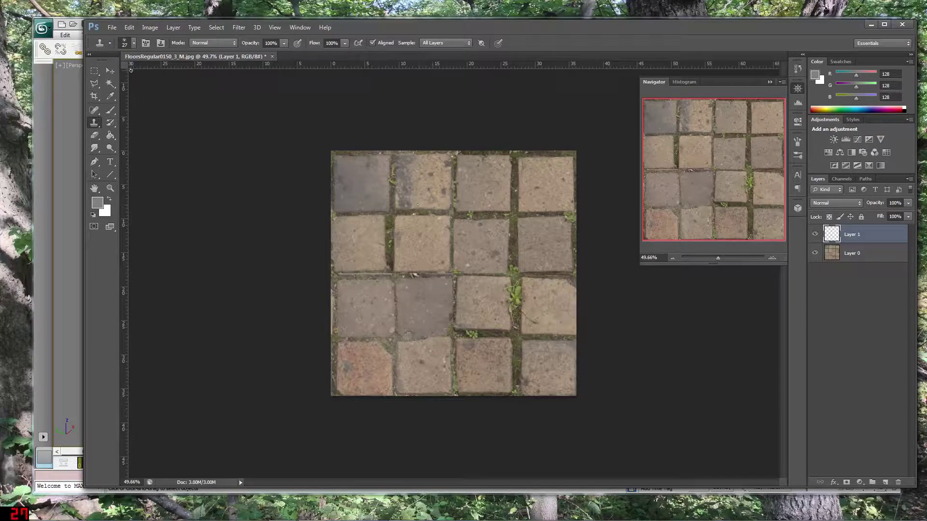
pyautogui.click(131, 44)
pyautogui.click(120, 192)
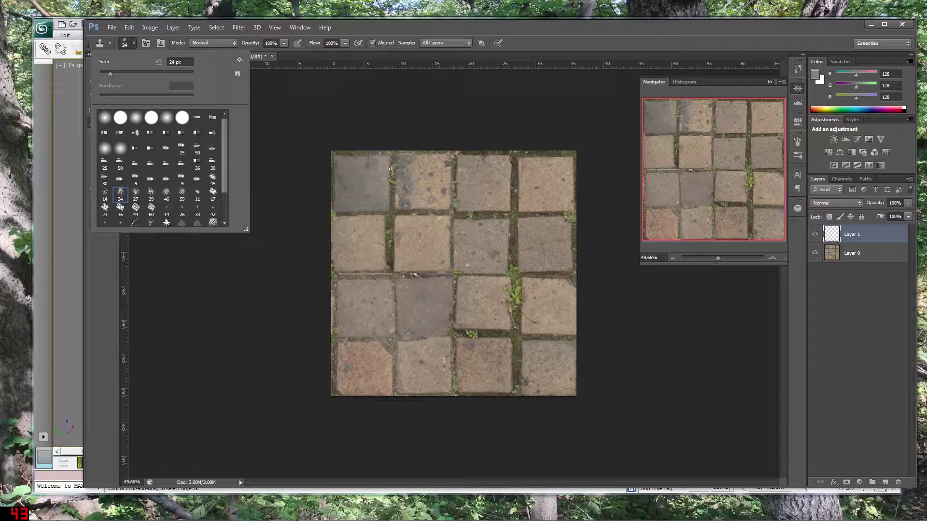
pyautogui.click(718, 172)
# Clone mossy grout over the horizontal middle seam between the second and third tile rows in the two left columns
pyautogui.moveTo(718, 257); pyautogui.dragTo(725, 258)
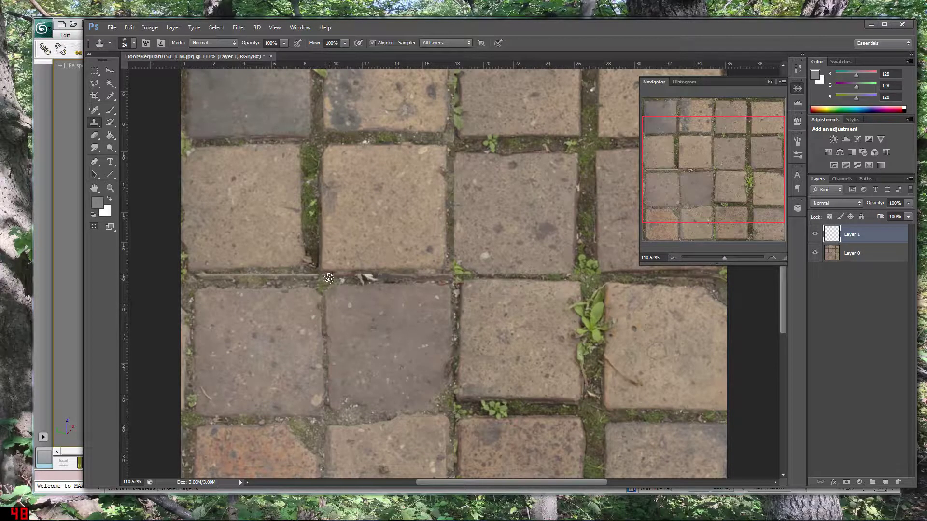
pyautogui.moveTo(362, 278); pyautogui.dragTo(449, 277)
pyautogui.moveTo(349, 282); pyautogui.dragTo(435, 278)
pyautogui.moveTo(302, 275)
pyautogui.mouseDown()
pyautogui.moveTo(327, 278)
pyautogui.moveTo(216, 279)
pyautogui.mouseUp()
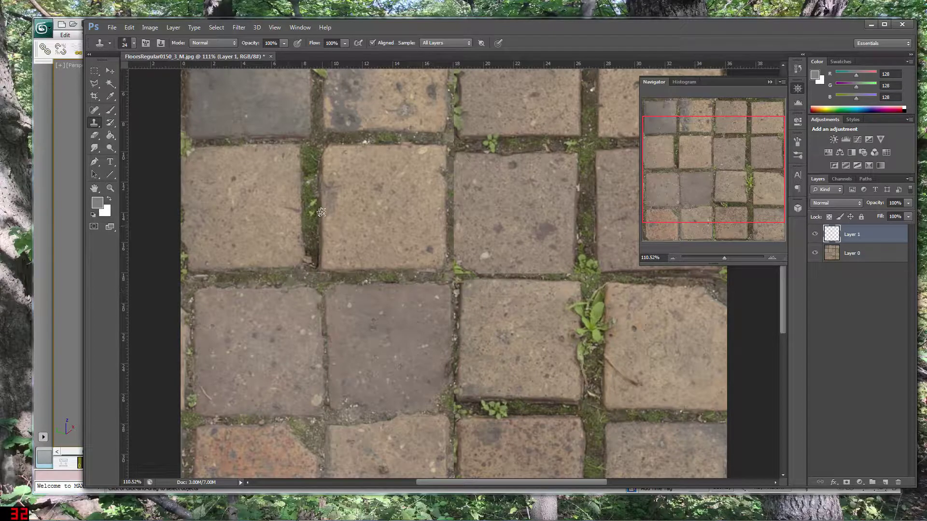
pyautogui.moveTo(295, 286); pyautogui.dragTo(206, 280)
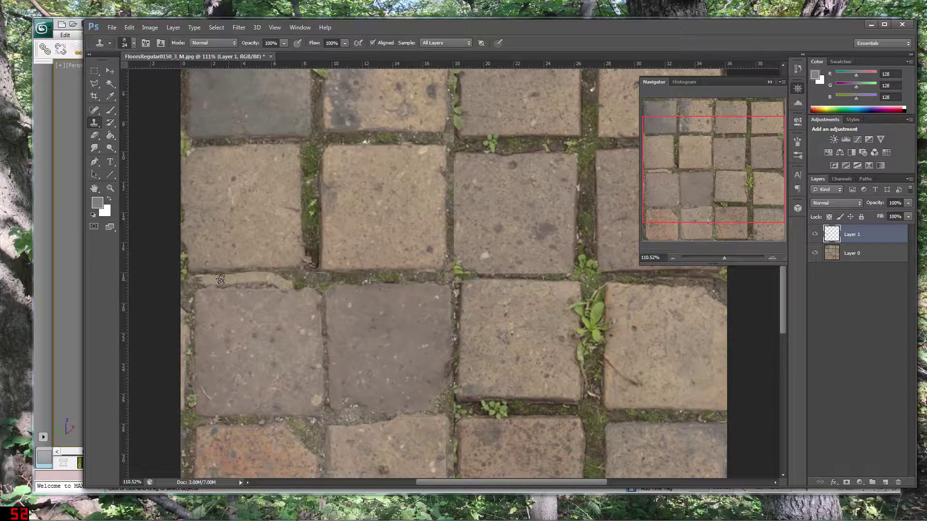
pyautogui.hotkey('ctrl', 'z')
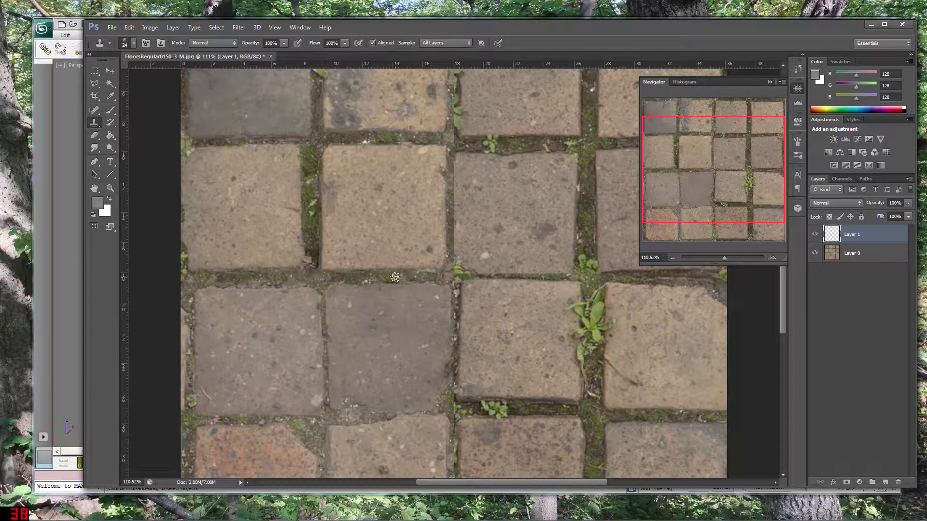
# Compare Layer 1 hidden and shown, and clone grout over the right end of the horizontal middle seam
pyautogui.moveTo(453, 482); pyautogui.dragTo(470, 481)
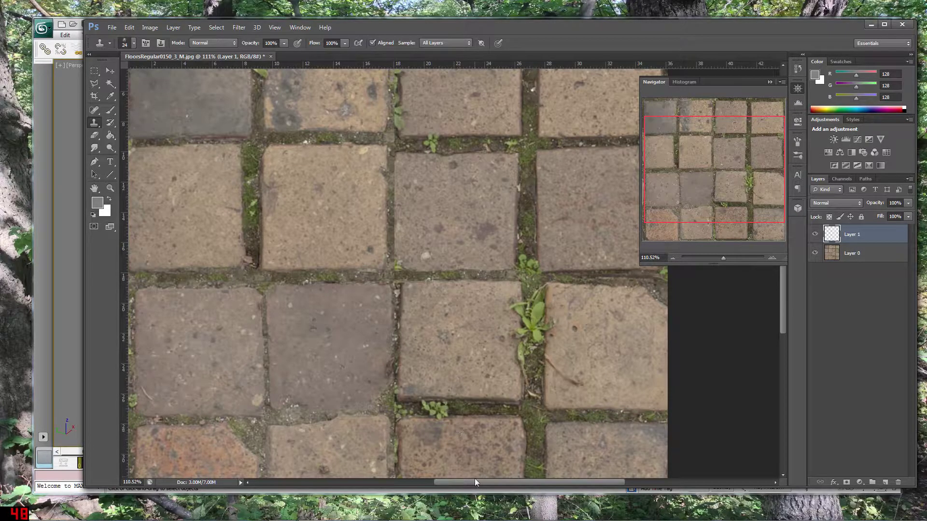
pyautogui.moveTo(474, 484); pyautogui.dragTo(494, 483)
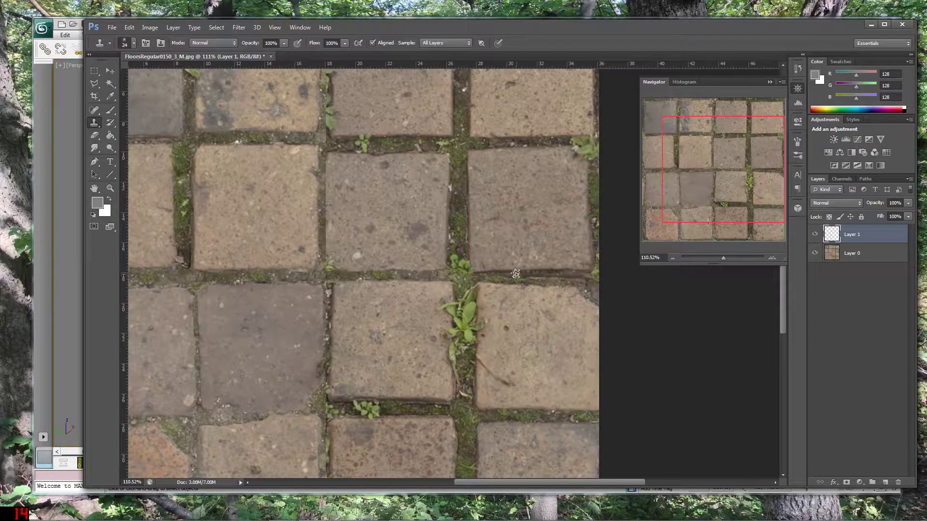
pyautogui.click(814, 235)
pyautogui.click(814, 235)
pyautogui.click(814, 235)
pyautogui.click(814, 234)
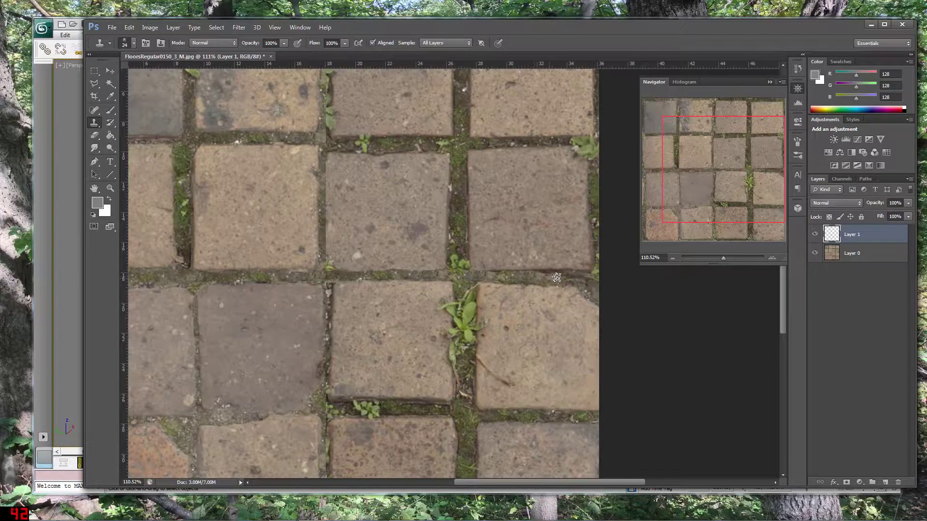
pyautogui.moveTo(569, 279)
pyautogui.mouseDown()
pyautogui.moveTo(530, 277)
pyautogui.moveTo(579, 276)
pyautogui.mouseUp()
# Clone dark grout down the whole vertical middle seam, from the image's top edge to its bottom edge
pyautogui.moveTo(593, 482); pyautogui.dragTo(567, 482)
pyautogui.scroll(3, 550, 338)
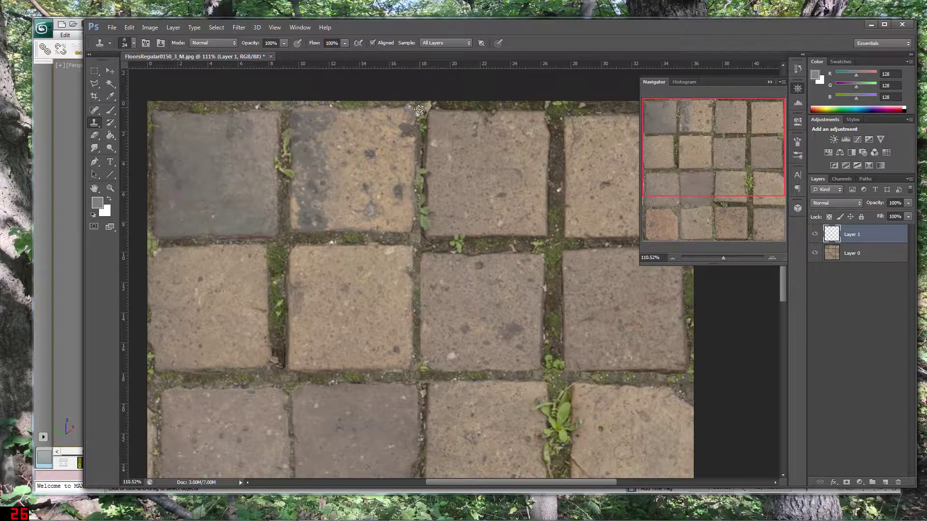
pyautogui.moveTo(421, 118); pyautogui.dragTo(421, 242)
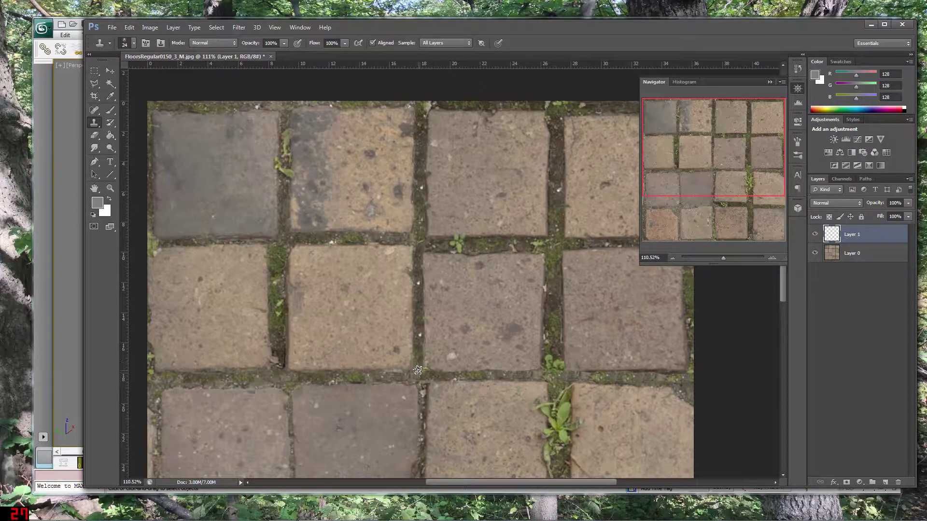
pyautogui.moveTo(419, 371); pyautogui.dragTo(417, 193)
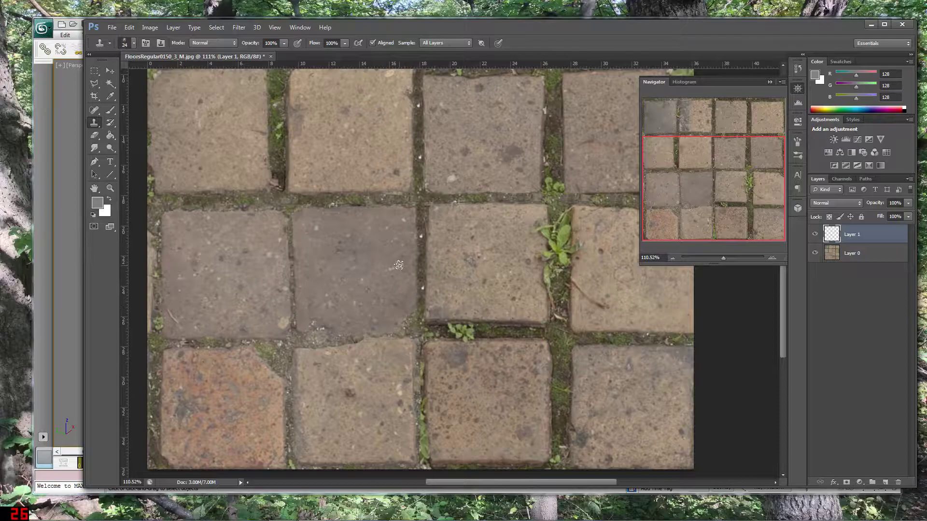
pyautogui.scroll(-3, 399, 265)
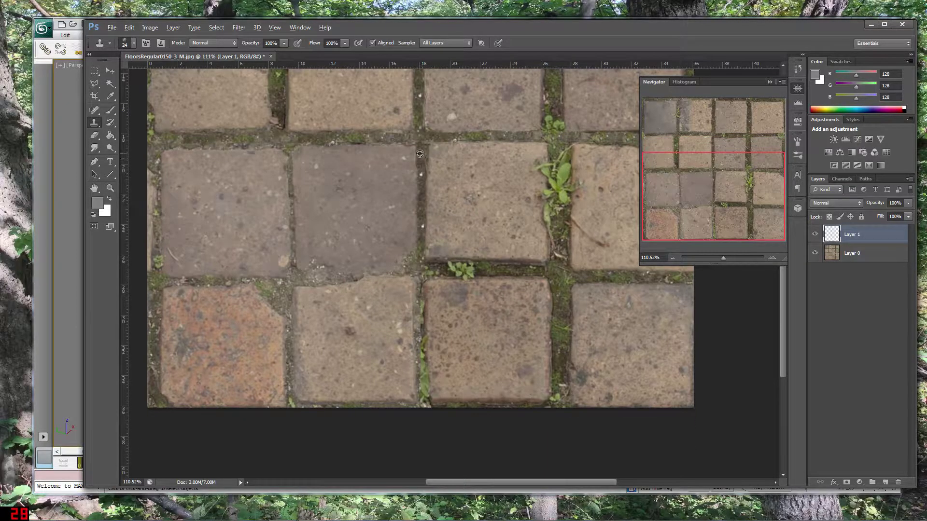
pyautogui.moveTo(419, 331); pyautogui.dragTo(419, 399)
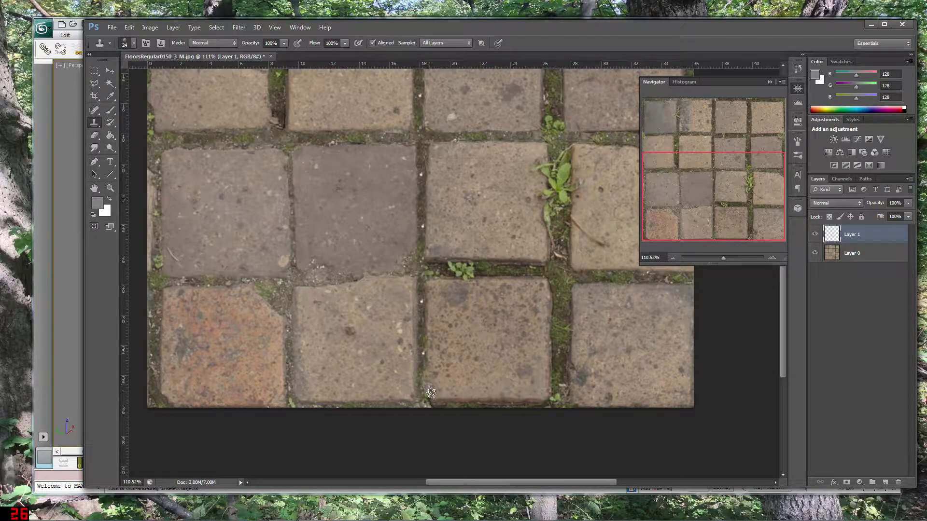
pyautogui.click(445, 368)
# Try to clone the dark mossy joint over the grout beneath the dark tile in the third row
pyautogui.scroll(2, 441, 296)
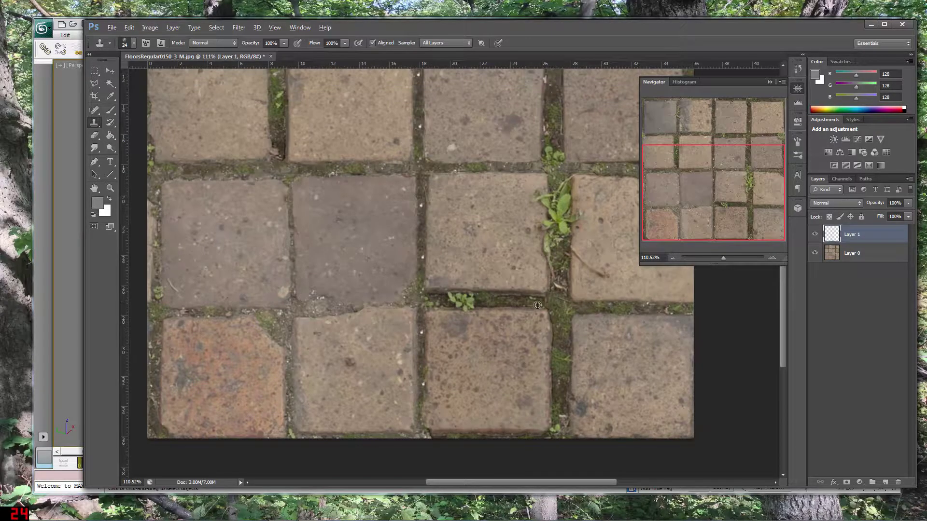
pyautogui.moveTo(410, 304); pyautogui.dragTo(313, 306)
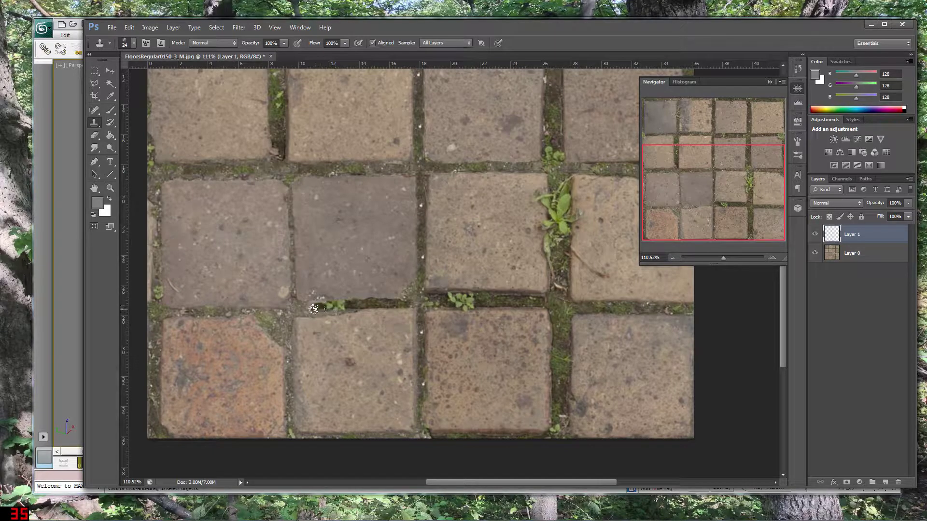
pyautogui.keyDown('shift'); pyautogui.click(427, 308); pyautogui.keyUp('shift')
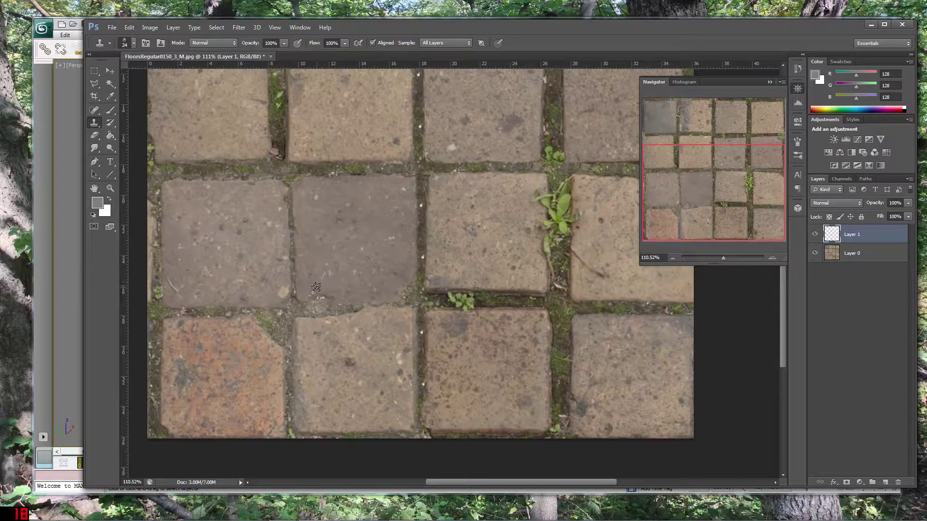
# Clone mossy grout with a 20 px brush into the vertical joint between the two left tiles of the third row
pyautogui.scroll(-1, 274, 272)
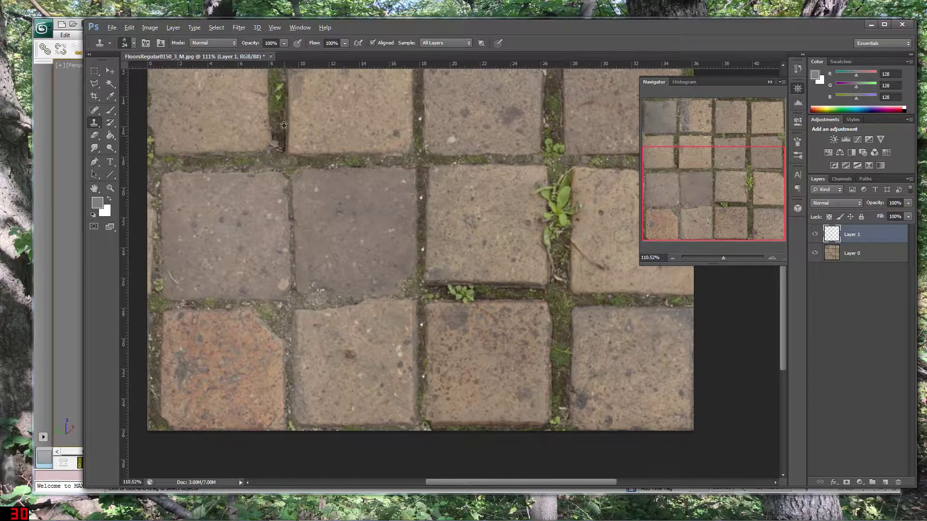
pyautogui.scroll(5, 285, 115)
pyautogui.moveTo(287, 263); pyautogui.dragTo(290, 321)
pyautogui.hotkey('ctrl', 'z')
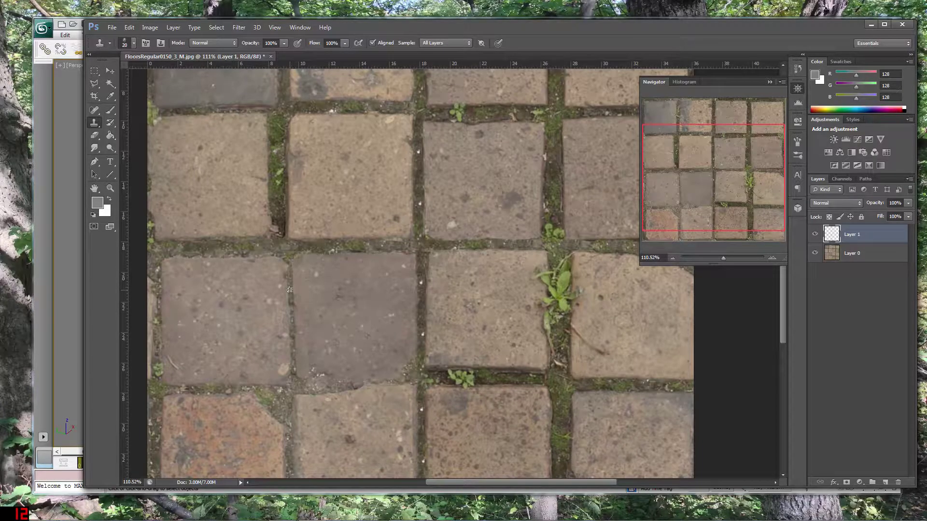
pyautogui.moveTo(289, 267); pyautogui.dragTo(288, 322)
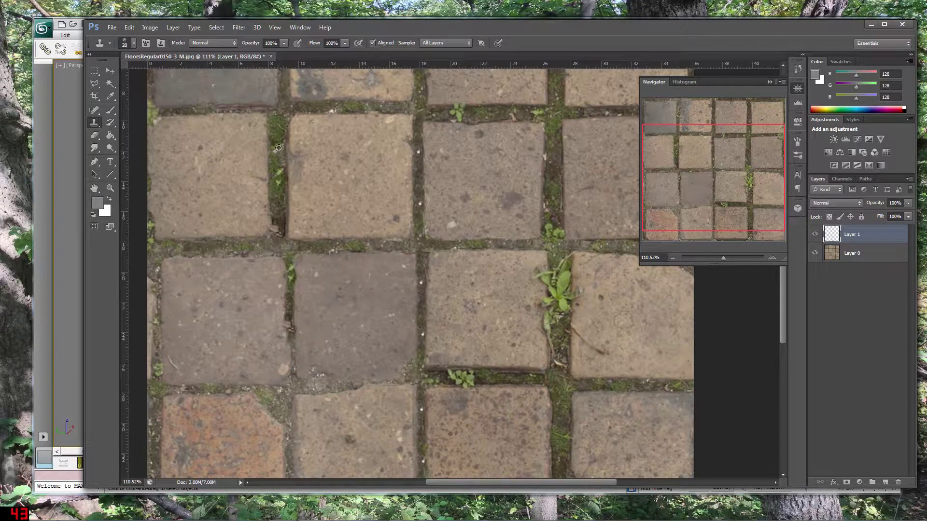
pyautogui.moveTo(289, 341); pyautogui.dragTo(292, 380)
# Inspect the cloned joints across the whole texture and compare the image with Layer 1 hidden and shown
pyautogui.scroll(-3, 273, 312)
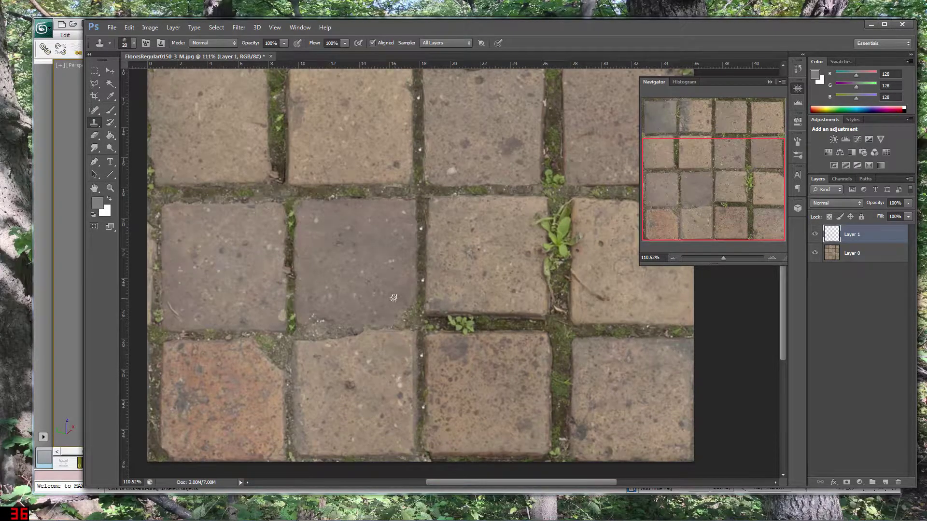
pyautogui.scroll(5, 394, 298)
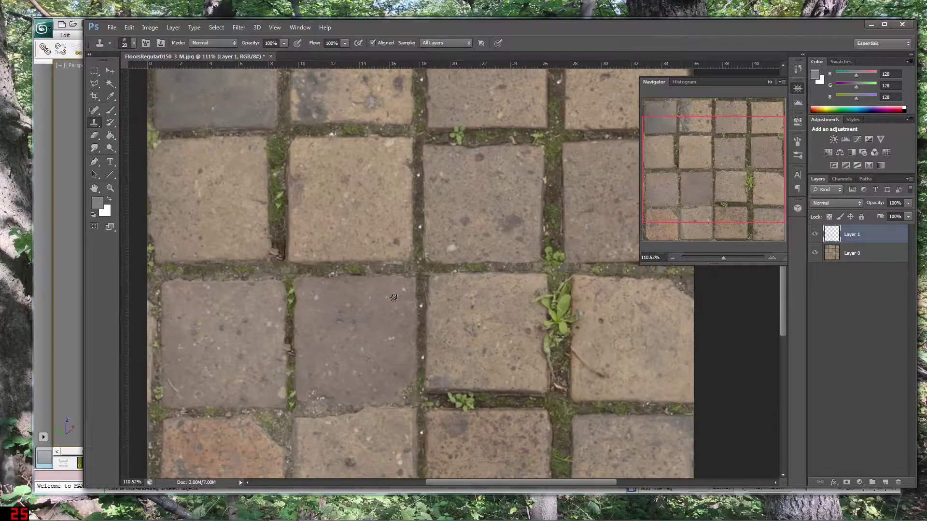
pyautogui.scroll(-7, 394, 299)
pyautogui.scroll(5, 394, 298)
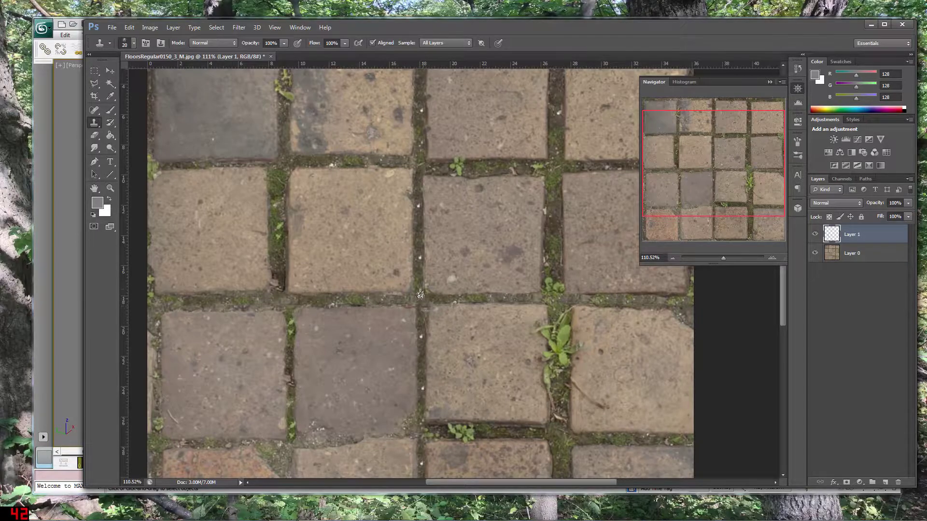
pyautogui.scroll(3, 409, 276)
pyautogui.scroll(1, 442, 282)
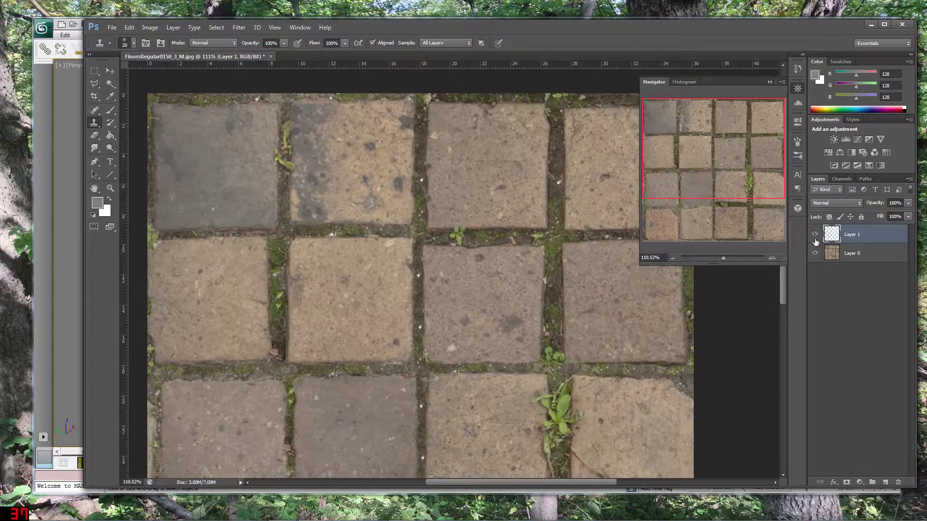
pyautogui.moveTo(723, 258); pyautogui.dragTo(719, 259)
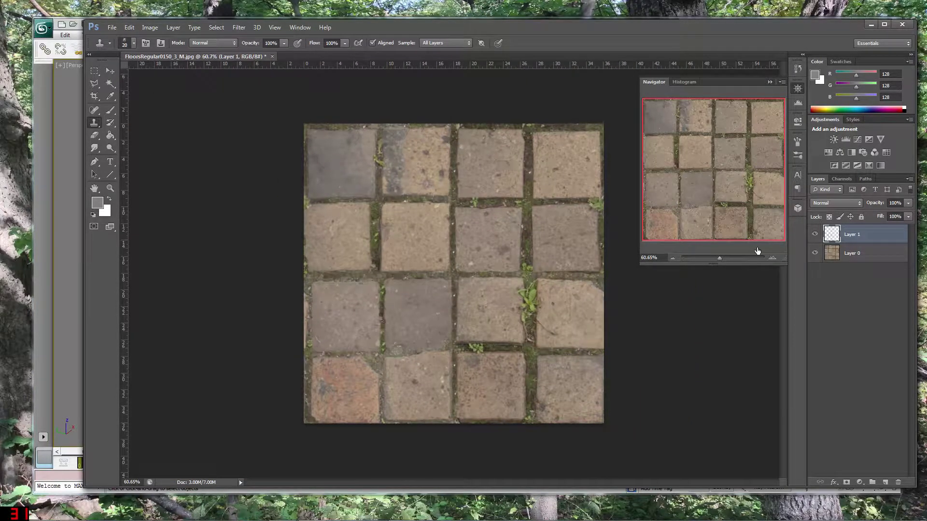
pyautogui.click(815, 235)
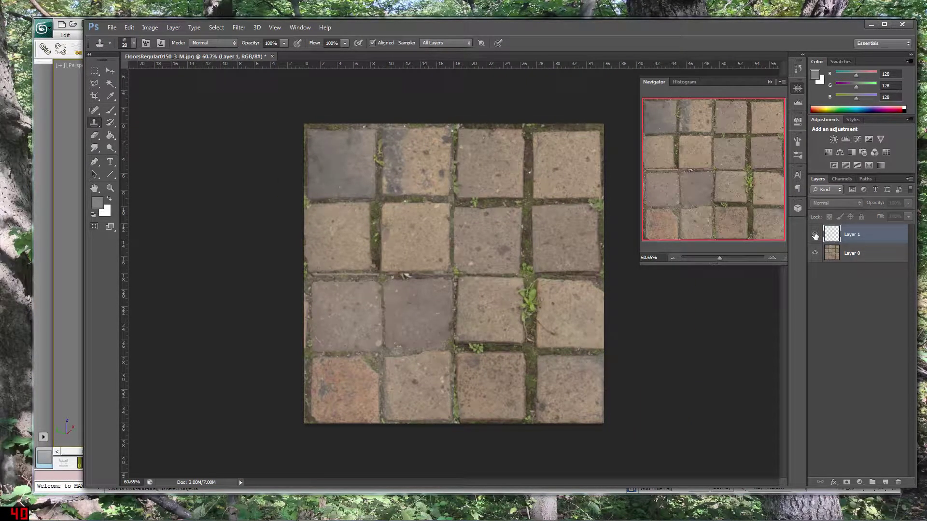
pyautogui.click(815, 235)
# Duplicate Layer 0 and Layer 1 together and hide the two source layers
pyautogui.keyDown('shift'); pyautogui.click(852, 254); pyautogui.keyUp('shift')
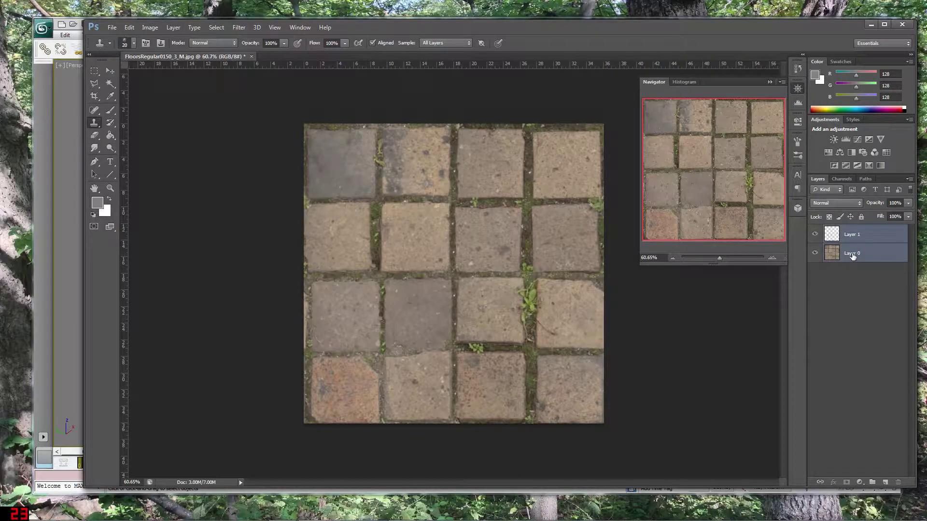
pyautogui.rightClick(853, 254)
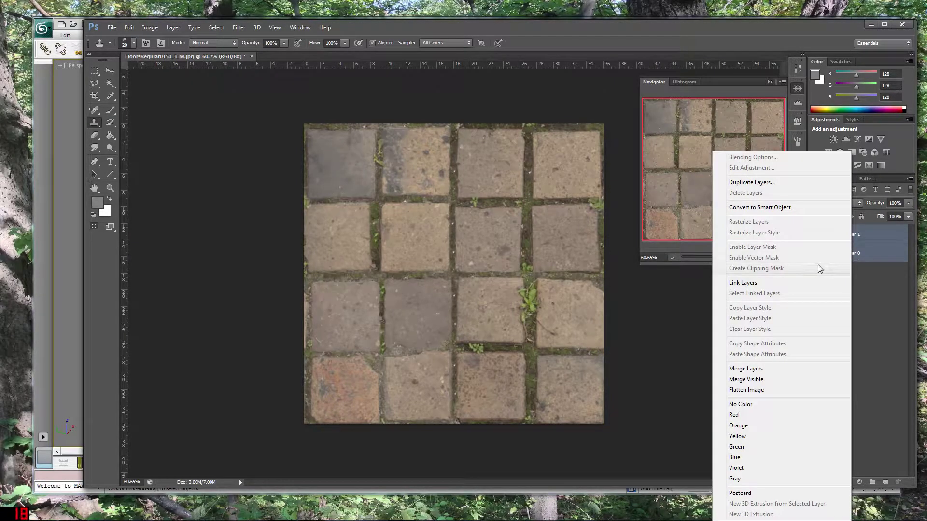
pyautogui.click(802, 183)
pyautogui.press('Return')
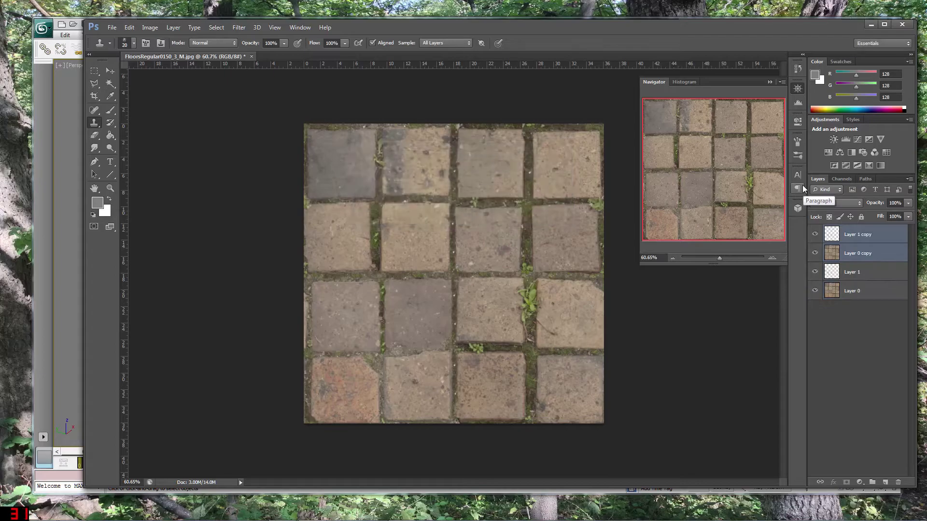
pyautogui.click(815, 273)
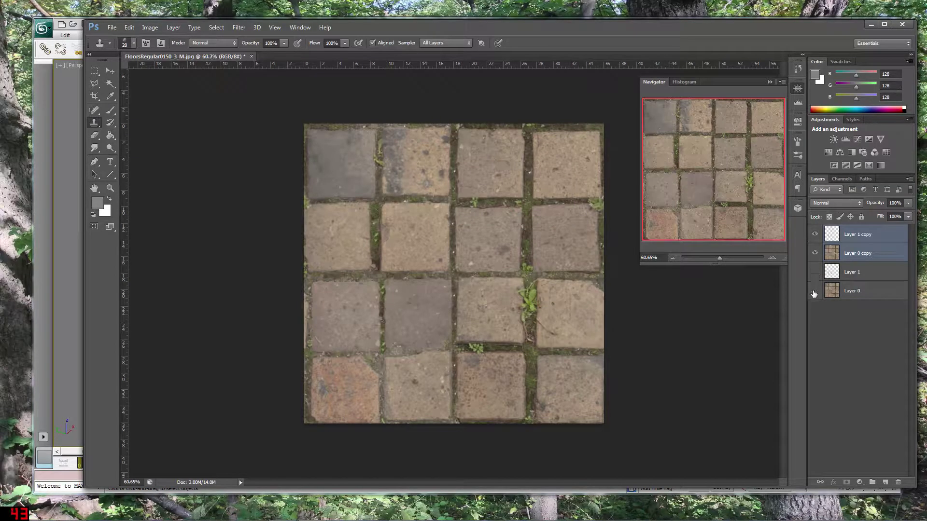
# Rename Layer 1 to "cloned" and Layer 0 to "original"
pyautogui.click(853, 275)
pyautogui.doubleClick(852, 274)
pyautogui.write('cloned')
pyautogui.press('Return')
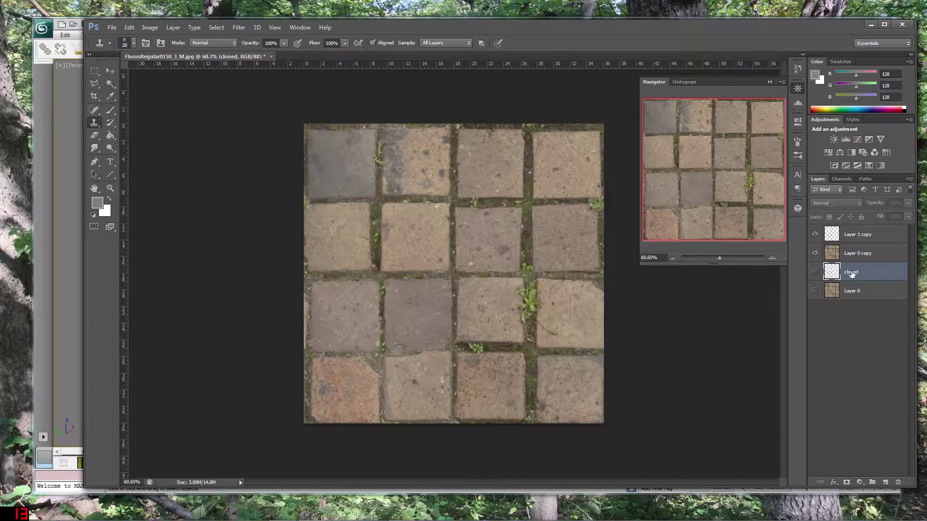
pyautogui.doubleClick(853, 291)
pyautogui.write('original')
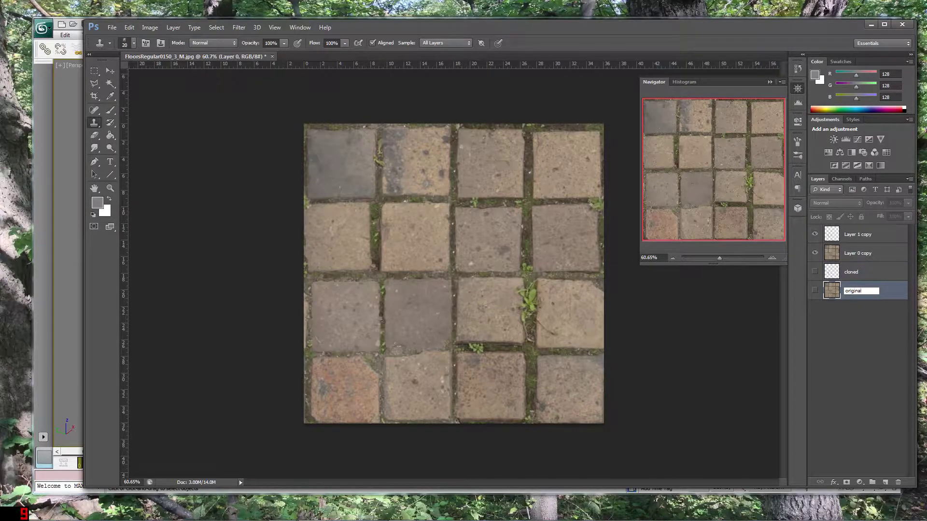
pyautogui.press('Return')
# Group the hidden "cloned" and "original" layers and name the group "BU"
pyautogui.keyDown('shift'); pyautogui.click(856, 273); pyautogui.keyUp('shift')
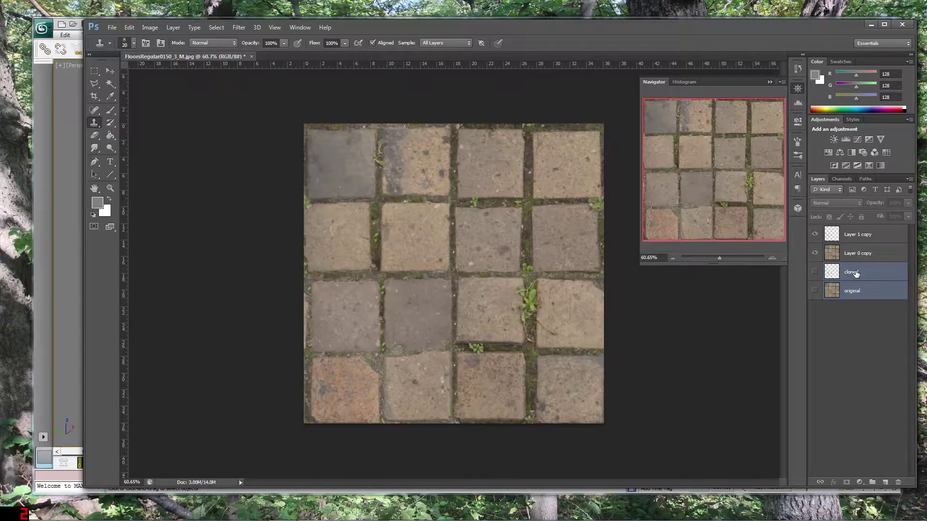
pyautogui.hotkey('ctrl', 'g')
pyautogui.doubleClick(851, 271)
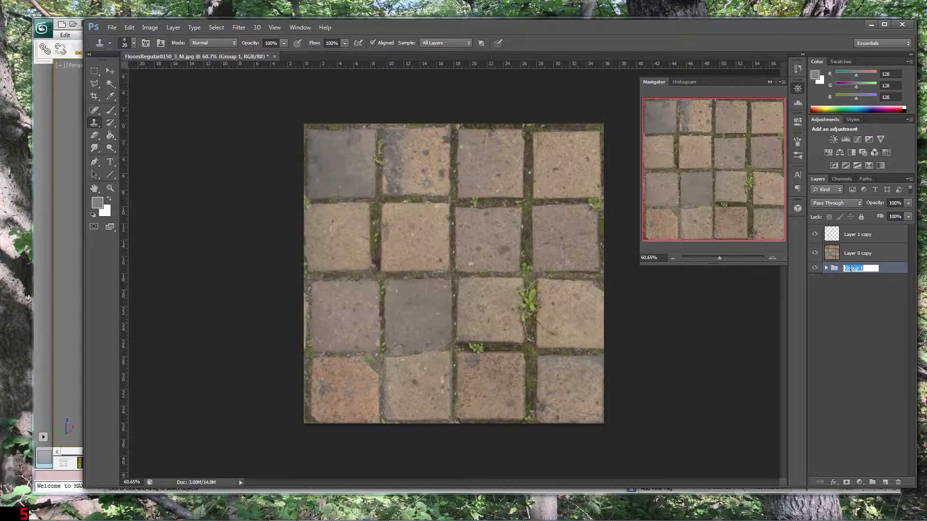
pyautogui.press('Return')
# Merge the Layer 1 copy and Layer 0 copy layers into a single layer
pyautogui.keyDown('ctrl'); pyautogui.click(853, 238); pyautogui.keyUp('ctrl')
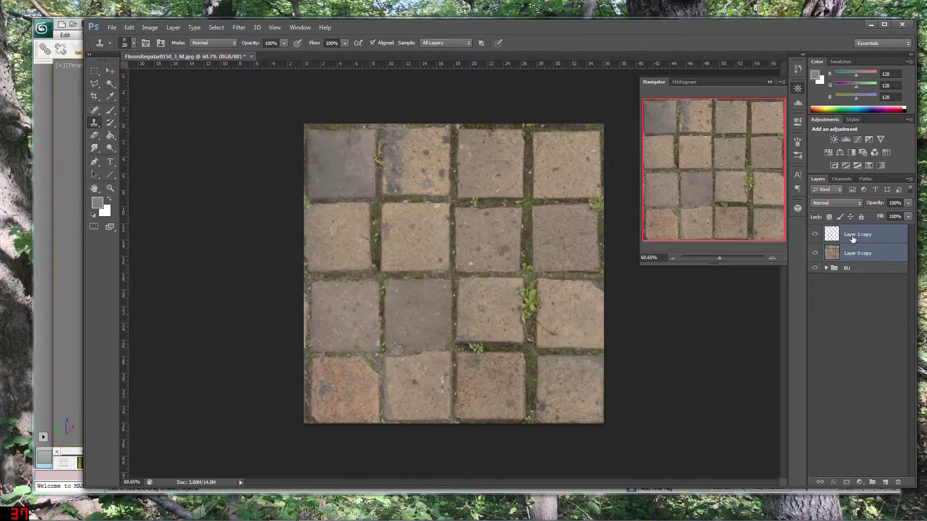
pyautogui.rightClick(852, 238)
pyautogui.rightClick(866, 237)
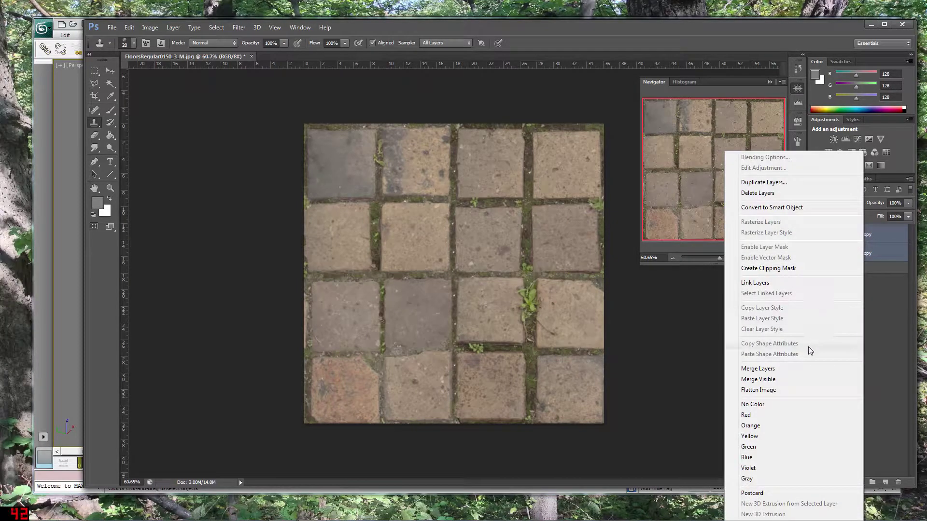
pyautogui.click(753, 370)
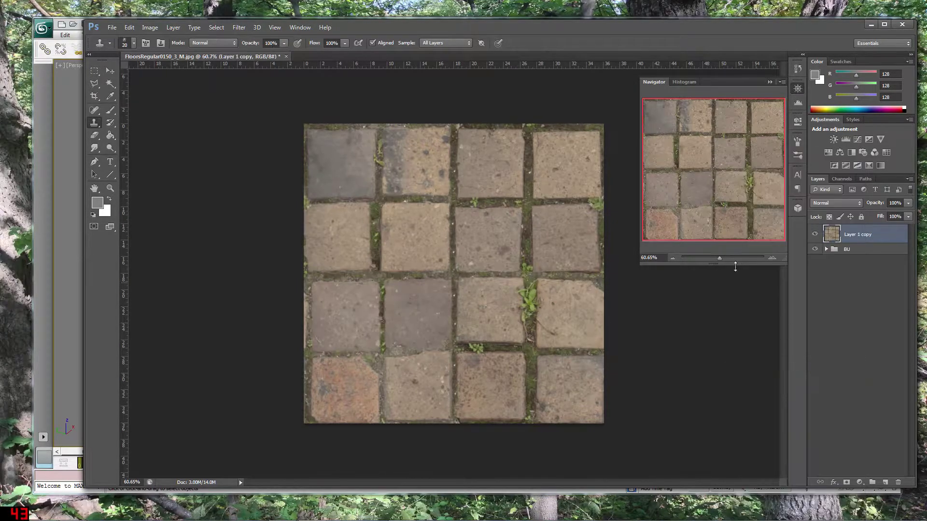
# Reapply the Offset filter repeatedly to the merged layer to check its seams, and hide the BU group
pyautogui.click(240, 28)
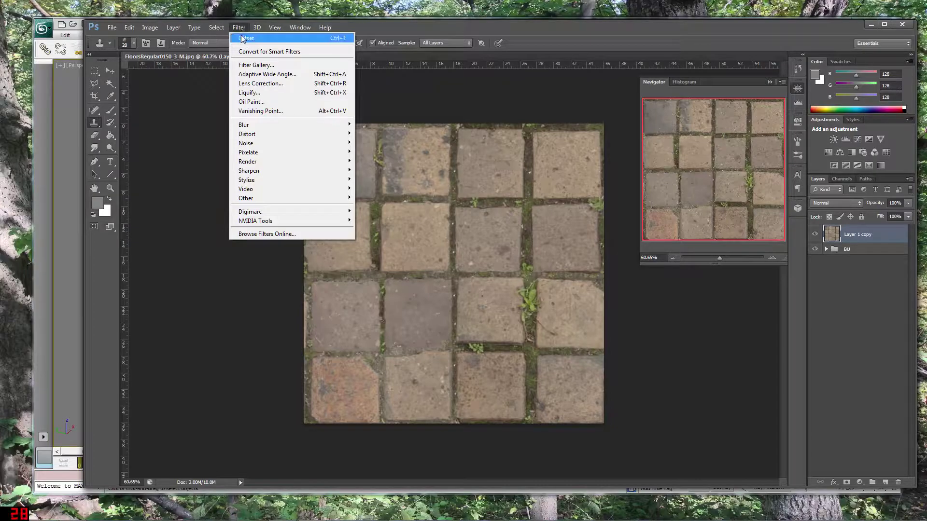
pyautogui.press('Escape')
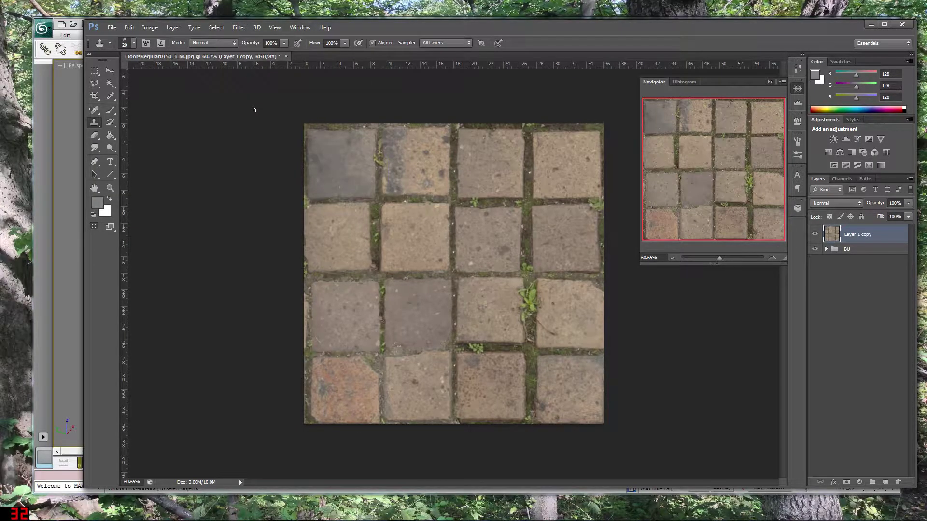
pyautogui.hotkey('ctrl', 'f')
pyautogui.hotkey('ctrl', 'f')
pyautogui.hotkey('ctrl', 'f')
pyautogui.hotkey('ctrl', 'f')
pyautogui.hotkey('ctrl', 'f')
pyautogui.hotkey('ctrl', 'f')
pyautogui.hotkey('ctrl', 'f')
pyautogui.hotkey('ctrl', 'f')
pyautogui.hotkey('ctrl', 'f')
pyautogui.hotkey('ctrl', 'f')
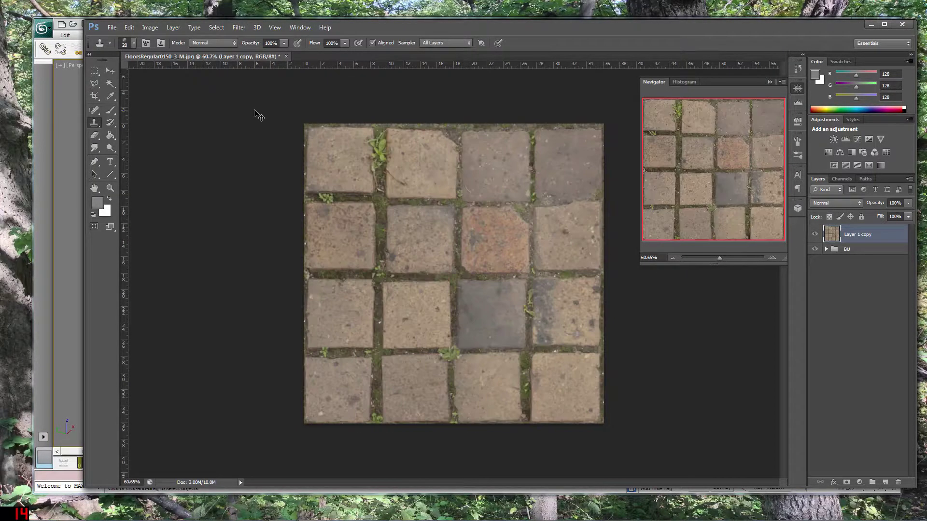
pyautogui.hotkey('ctrl', 'f')
pyautogui.hotkey('ctrl', 'f')
pyautogui.hotkey('ctrl', 'f')
pyautogui.hotkey('ctrl', 'f')
pyautogui.hotkey('ctrl', 'f')
pyautogui.hotkey('ctrl', 'f')
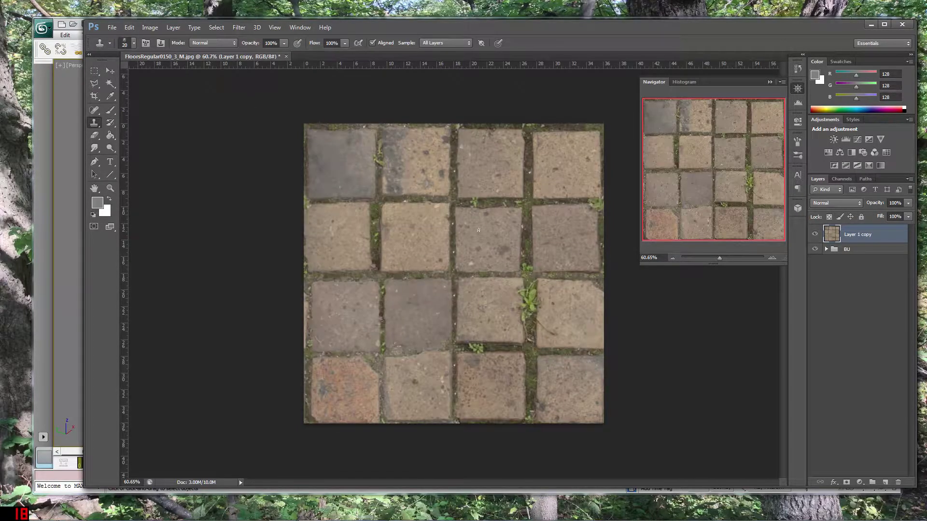
pyautogui.hotkey('ctrl', 'z')
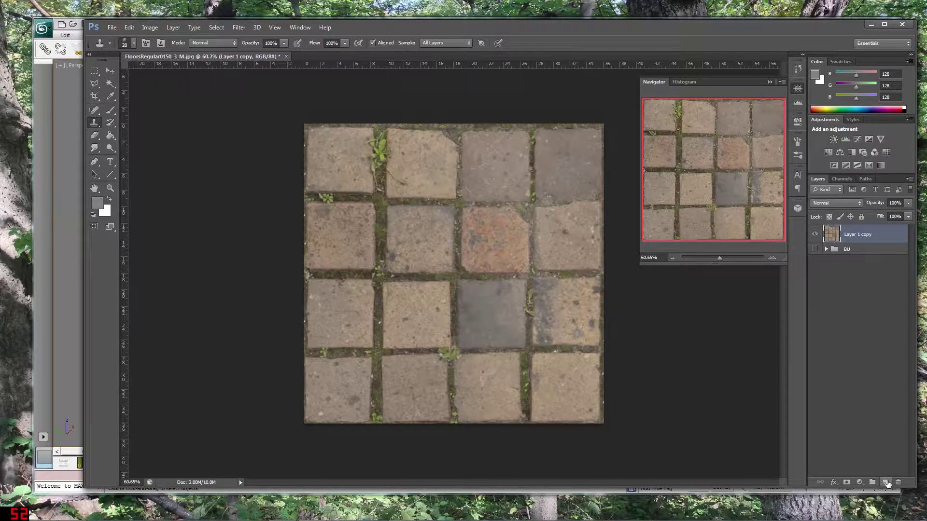
# Add a new layer above the merged texture, fill it with mid gray 808080 using the Paint Bucket, and hide it
pyautogui.click(887, 481)
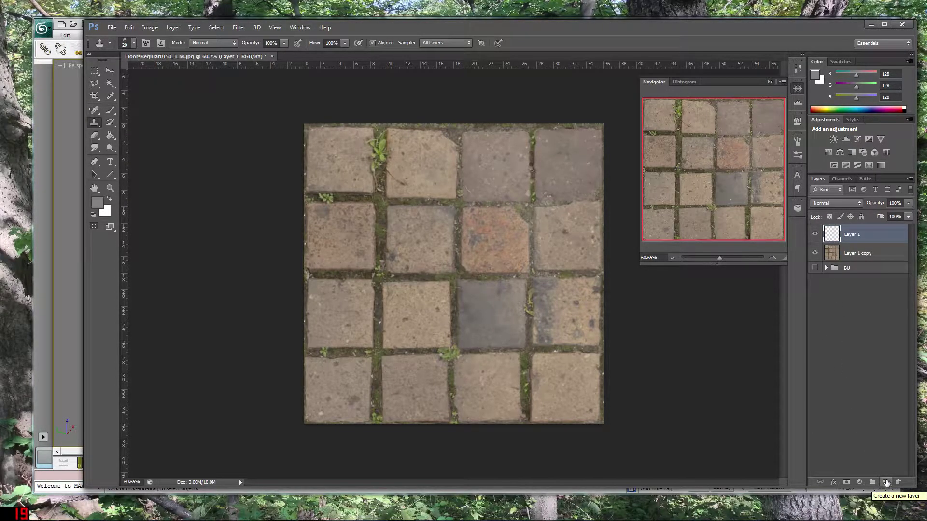
pyautogui.press('g')
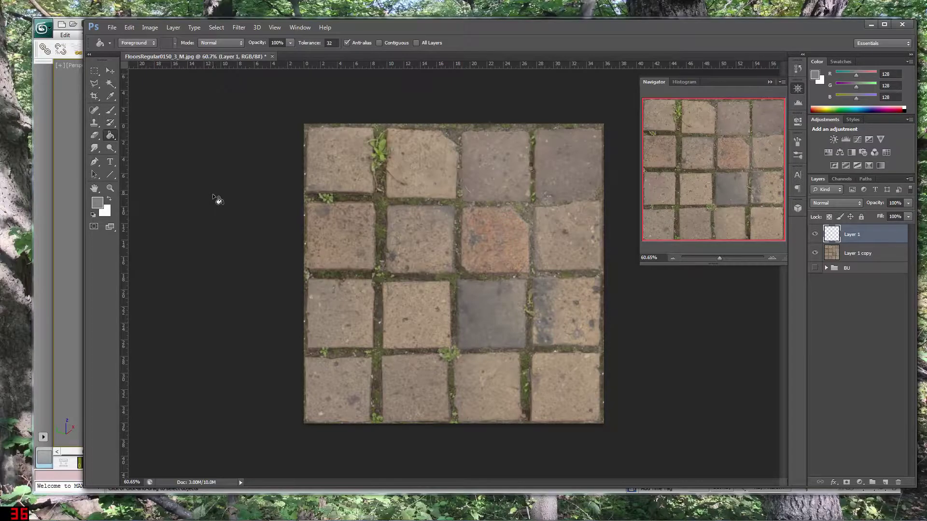
pyautogui.press('x')
pyautogui.press('x')
pyautogui.press('d')
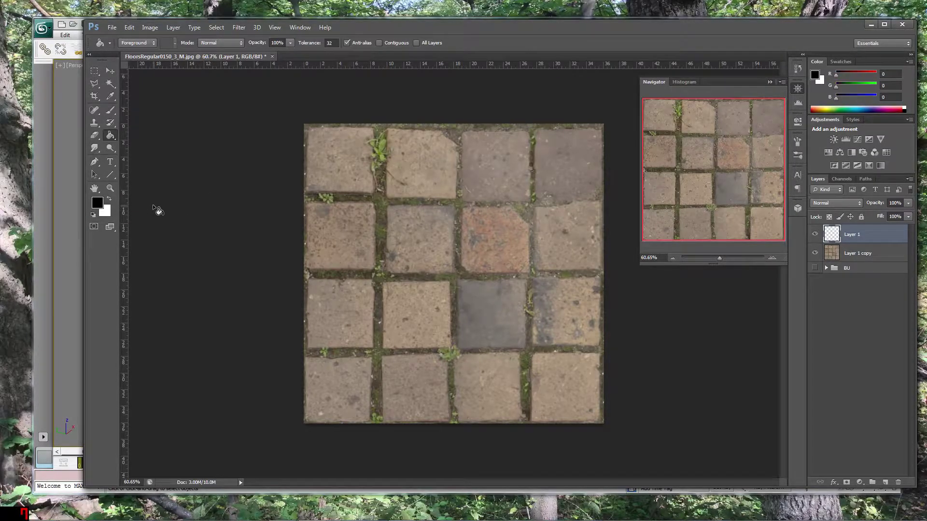
pyautogui.click(101, 206)
pyautogui.moveTo(408, 213); pyautogui.dragTo(400, 208)
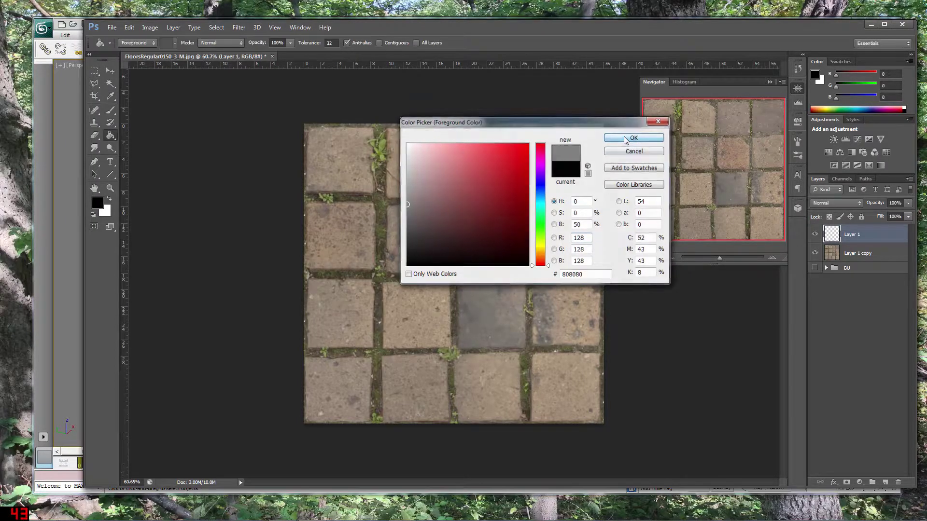
pyautogui.click(635, 137)
pyautogui.press('g')
pyautogui.click(497, 251)
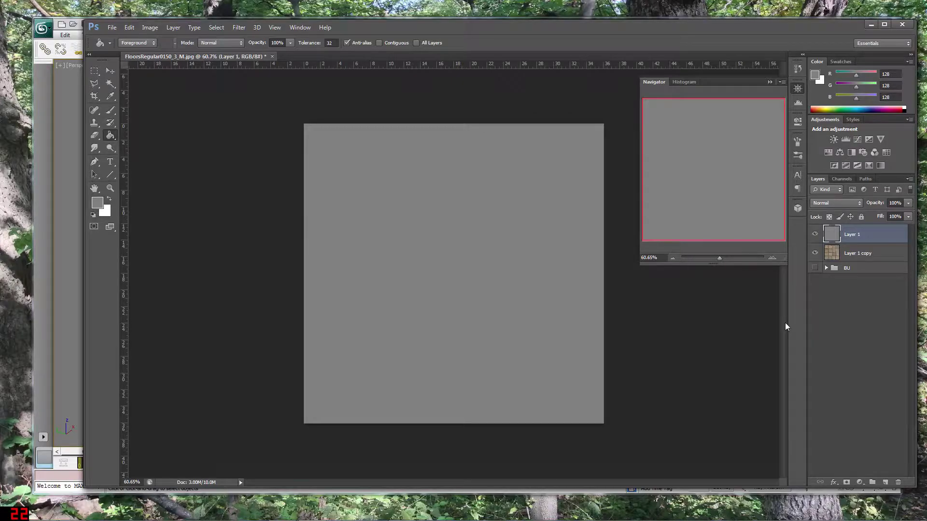
pyautogui.click(815, 234)
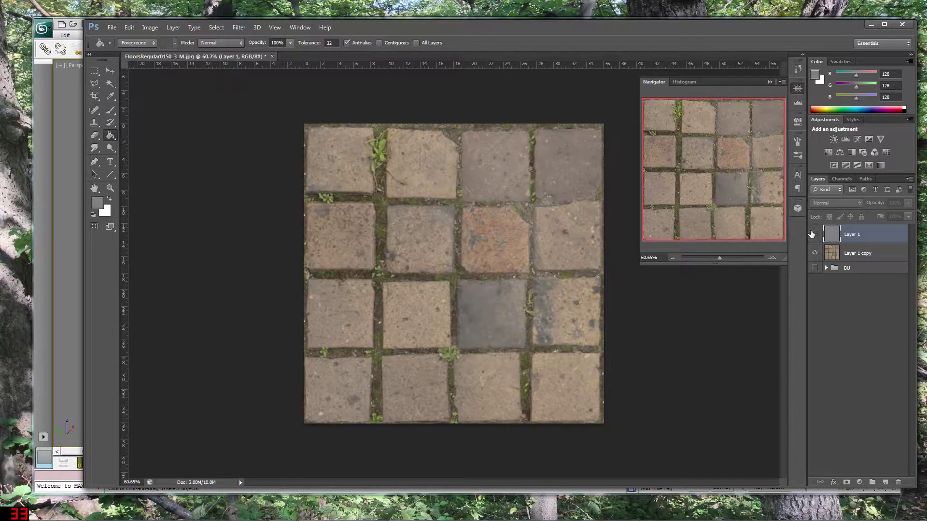
# Rename the merged texture layer Layer 1 copy to "dif"
pyautogui.click(853, 254)
pyautogui.rightClick(856, 255)
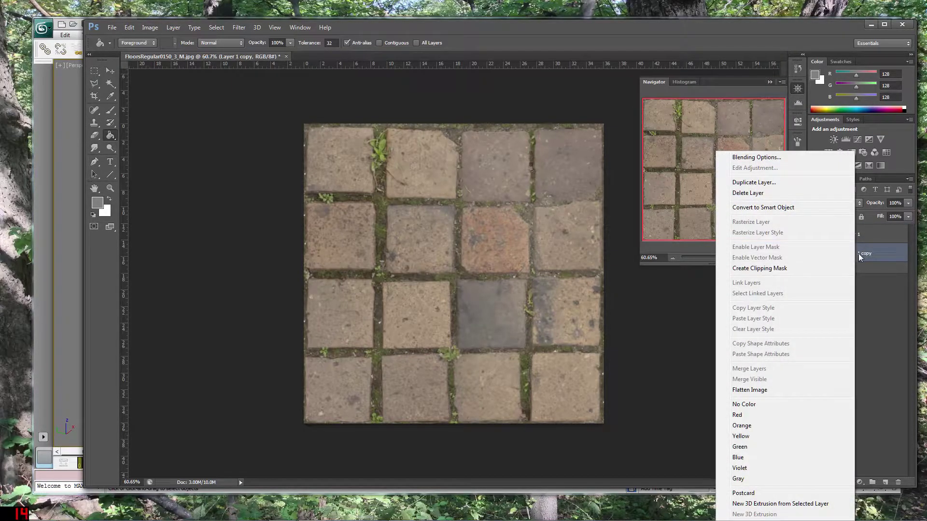
pyautogui.click(861, 255)
pyautogui.doubleClick(862, 254)
pyautogui.write('dif')
pyautogui.press('Return')
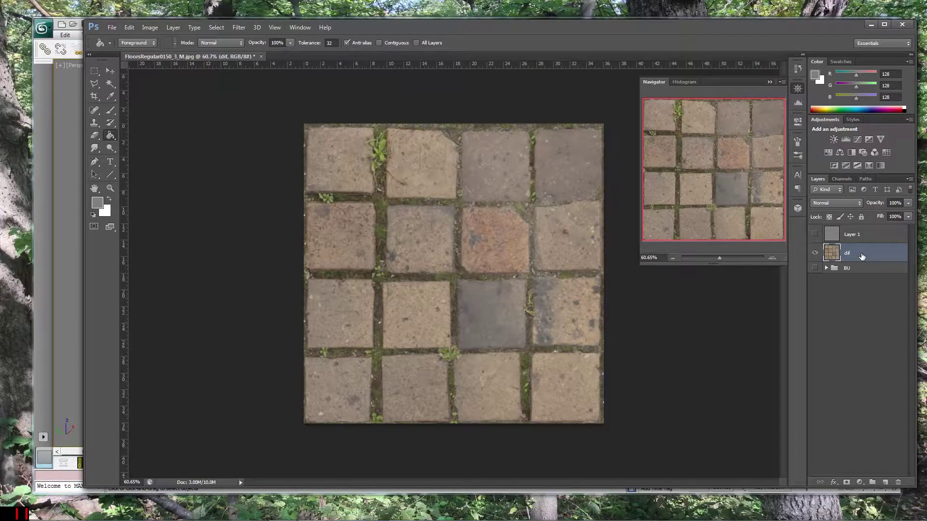
# Duplicate the dif layer as "dif copy" and desaturate the copy
pyautogui.rightClick(861, 256)
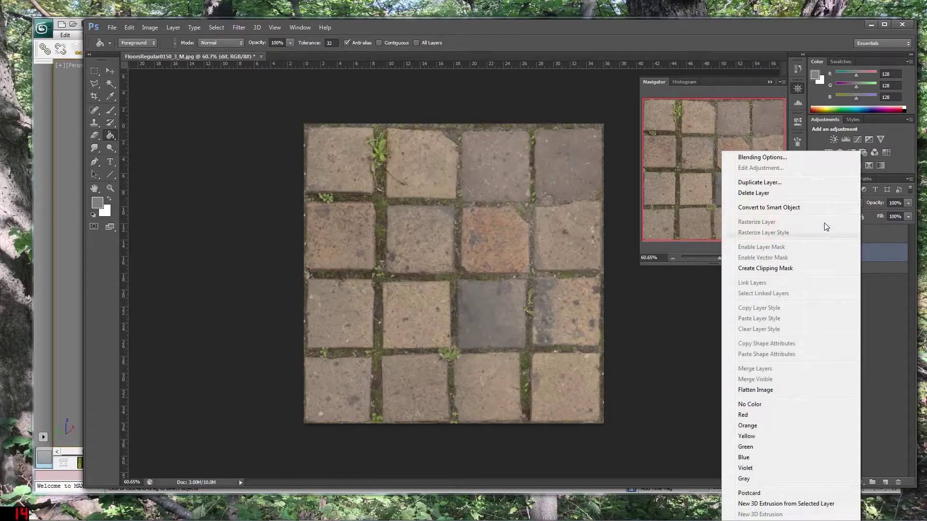
pyautogui.click(798, 182)
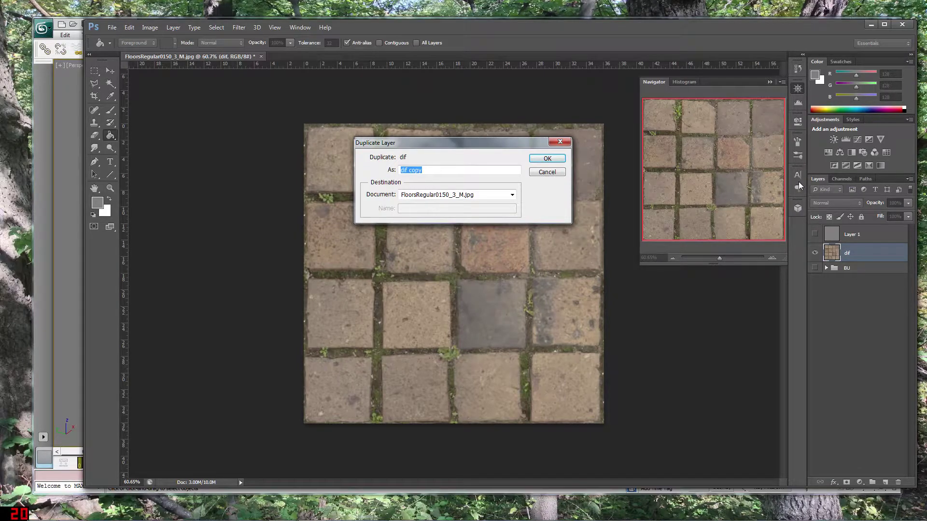
pyautogui.press('Return')
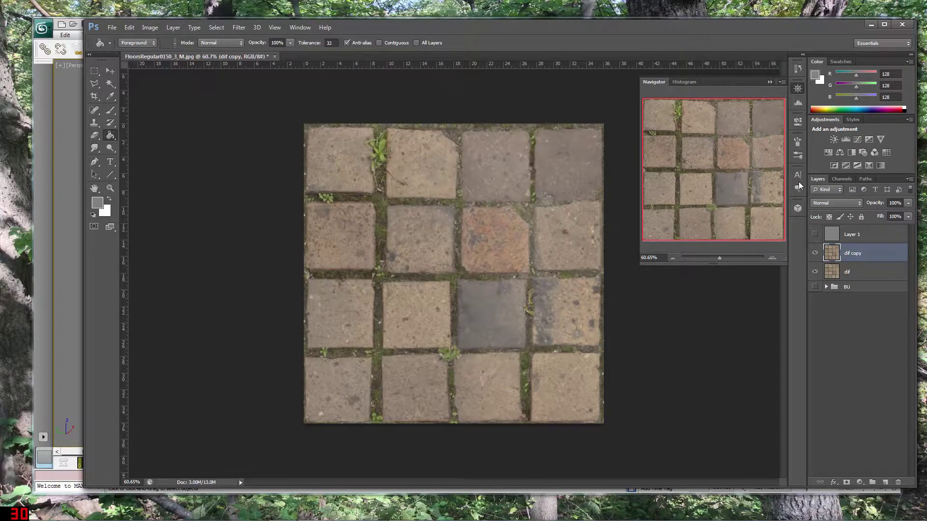
pyautogui.hotkey('ctrl', 'shift', 'u')
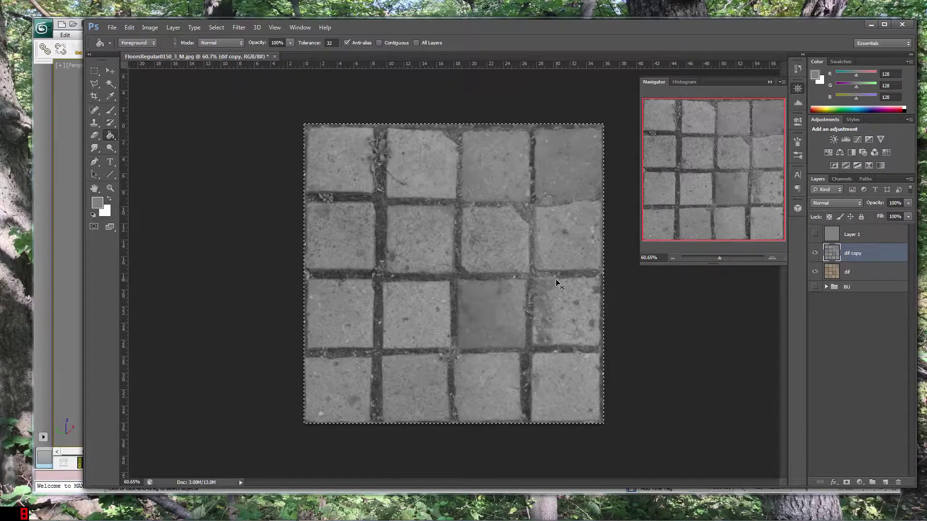
# With the whole canvas selected, add a new alpha channel and switch the display back to the RGB composite
pyautogui.click(841, 178)
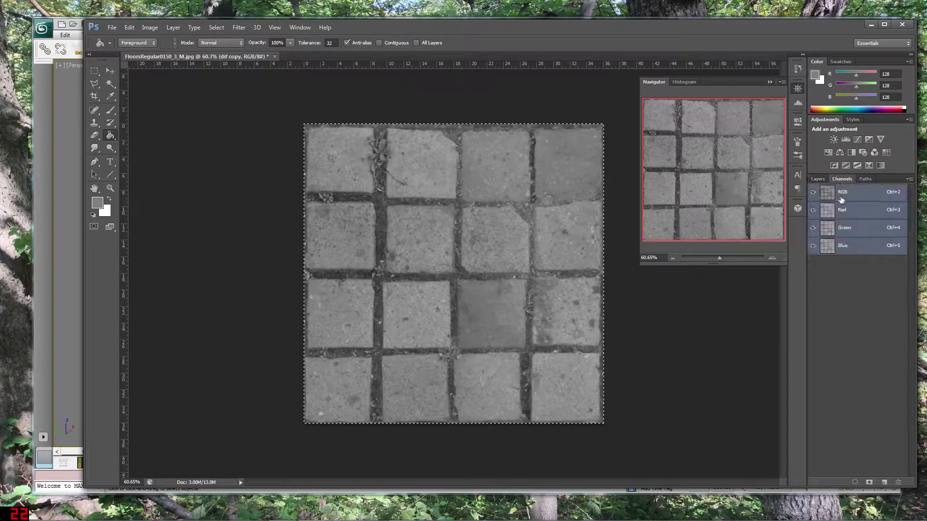
pyautogui.click(884, 483)
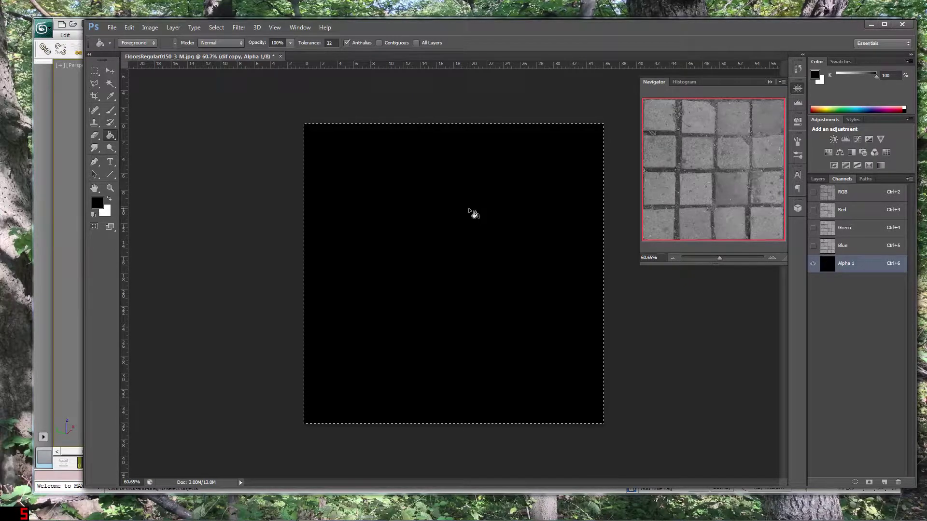
pyautogui.click(817, 179)
pyautogui.click(842, 179)
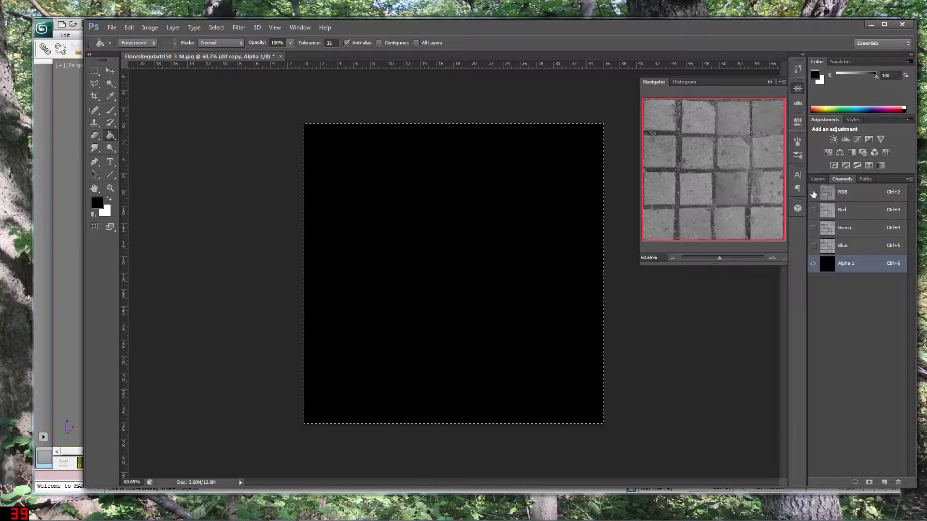
pyautogui.click(813, 193)
pyautogui.click(813, 263)
pyautogui.click(818, 179)
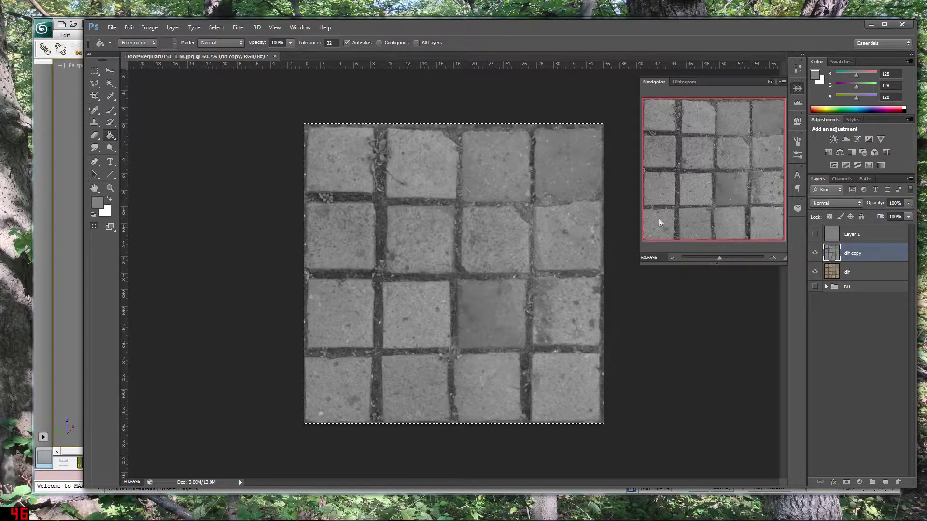
# Apply a Gaussian Blur with a 1 pixel radius to dif copy and compare it with the color dif layer
pyautogui.click(238, 28)
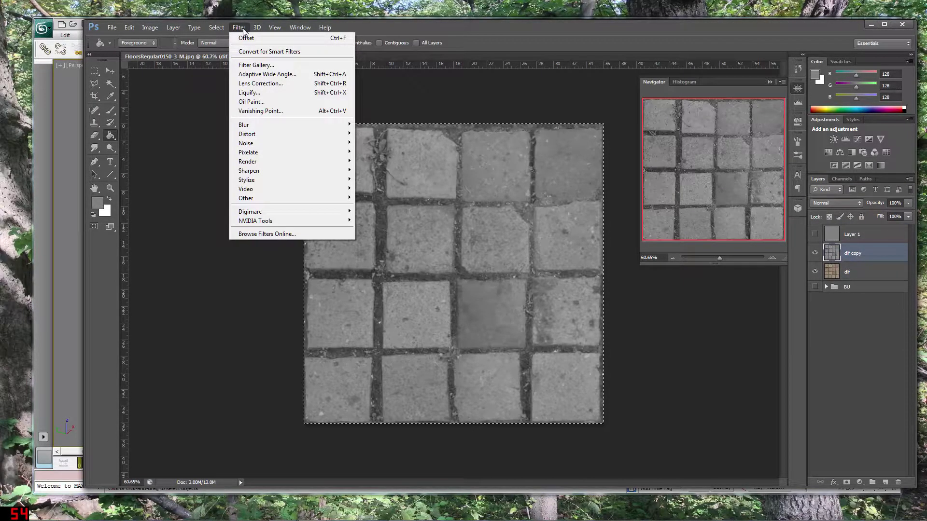
pyautogui.moveTo(256, 128)
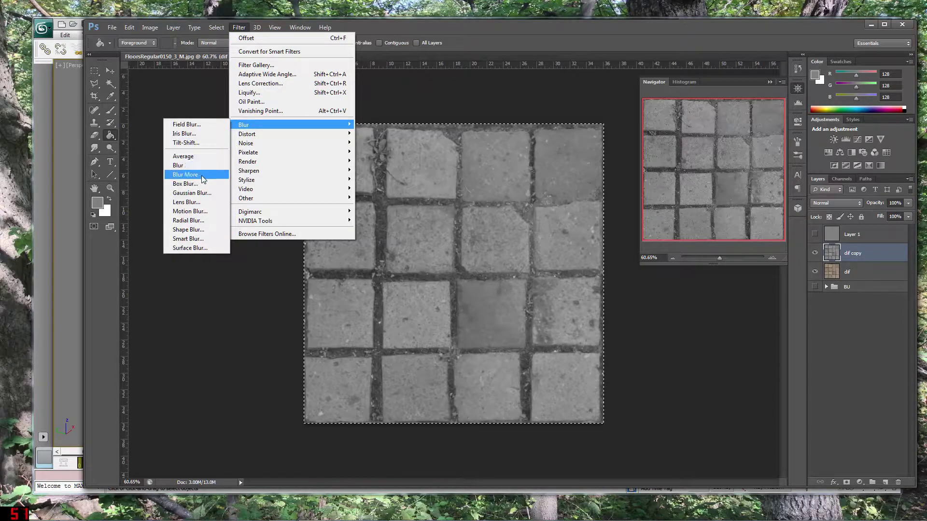
pyautogui.click(200, 194)
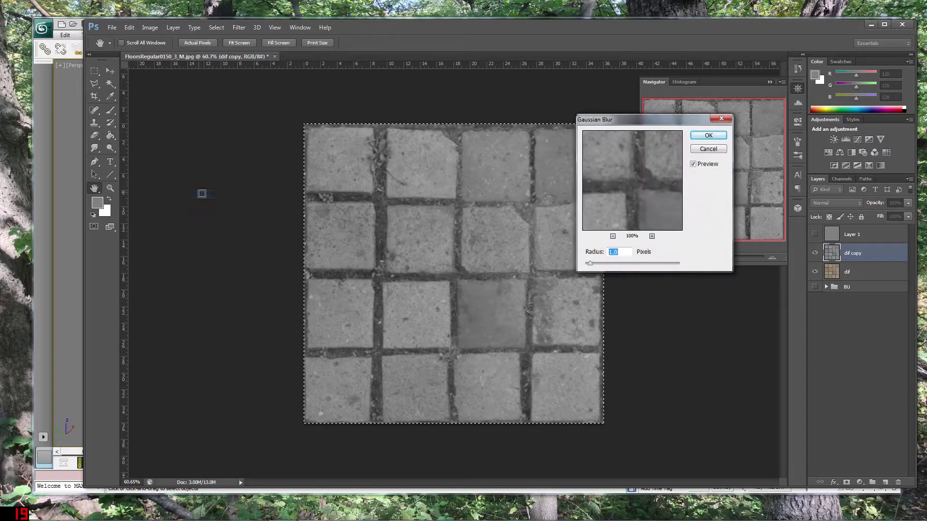
pyautogui.click(617, 252)
pyautogui.write('1')
pyautogui.click(709, 137)
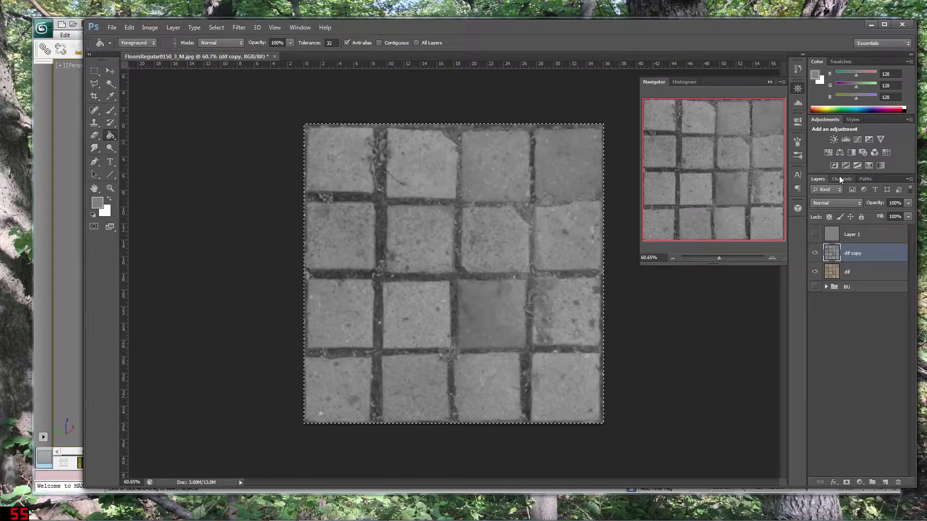
pyautogui.click(815, 253)
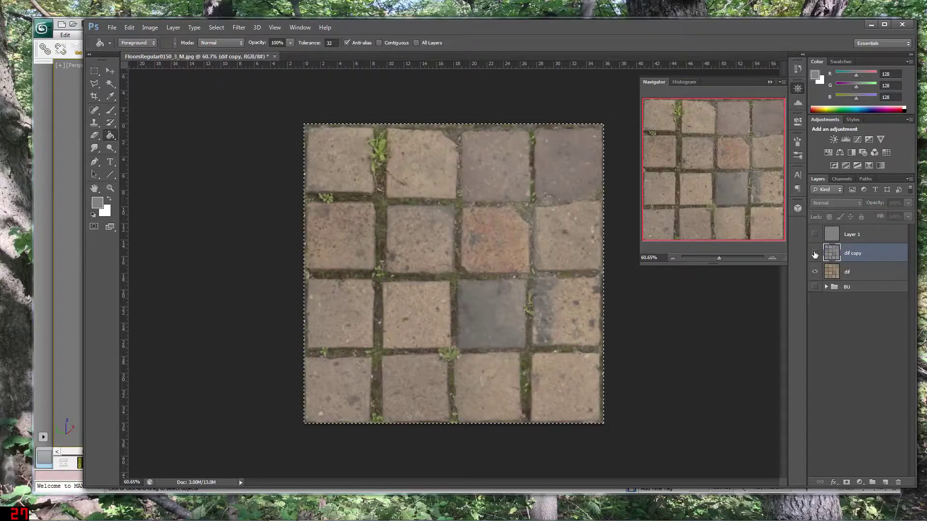
pyautogui.click(816, 254)
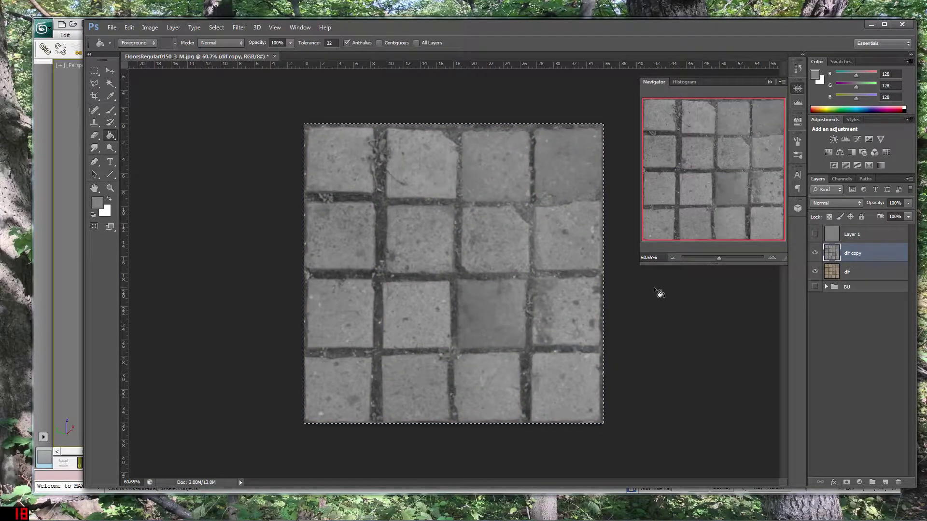
# Paste the blurred grayscale tile image into the Alpha 1 channel
pyautogui.hotkey('ctrl', 'j')
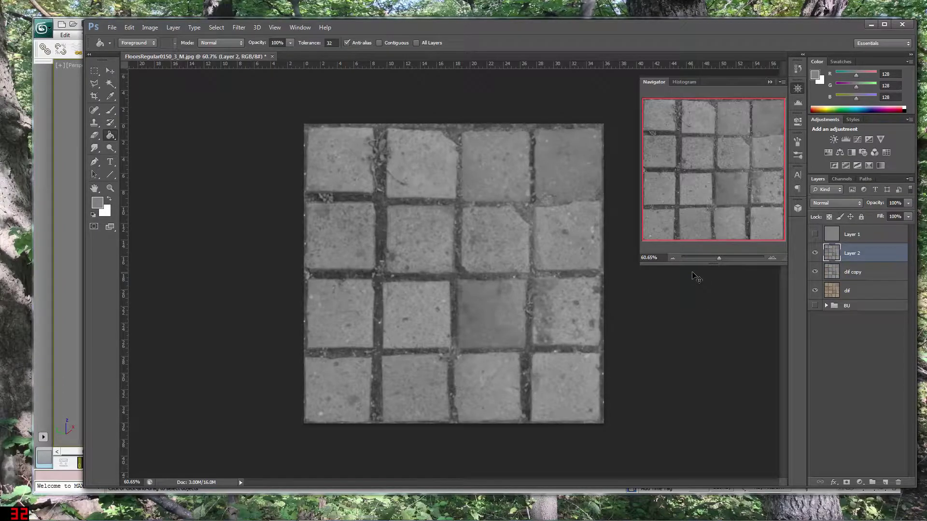
pyautogui.hotkey('ctrl', 'z')
pyautogui.click(842, 178)
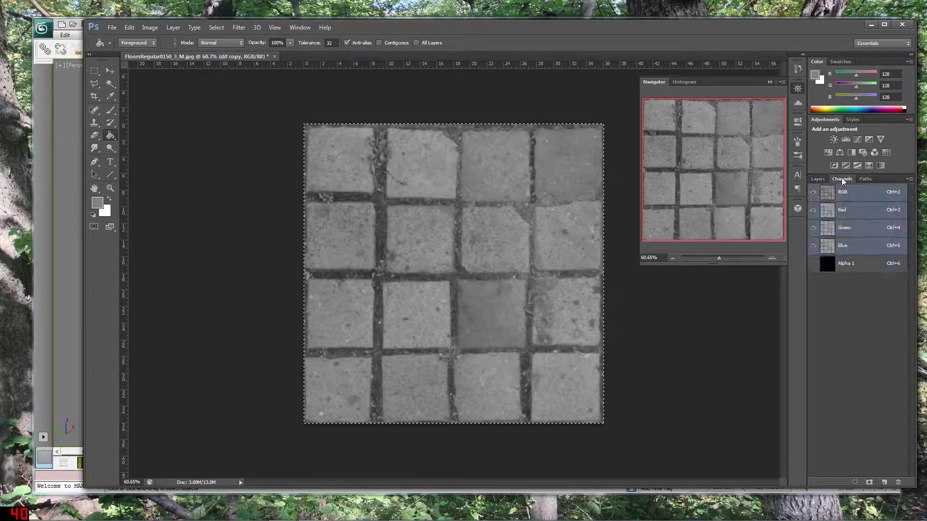
pyautogui.click(848, 266)
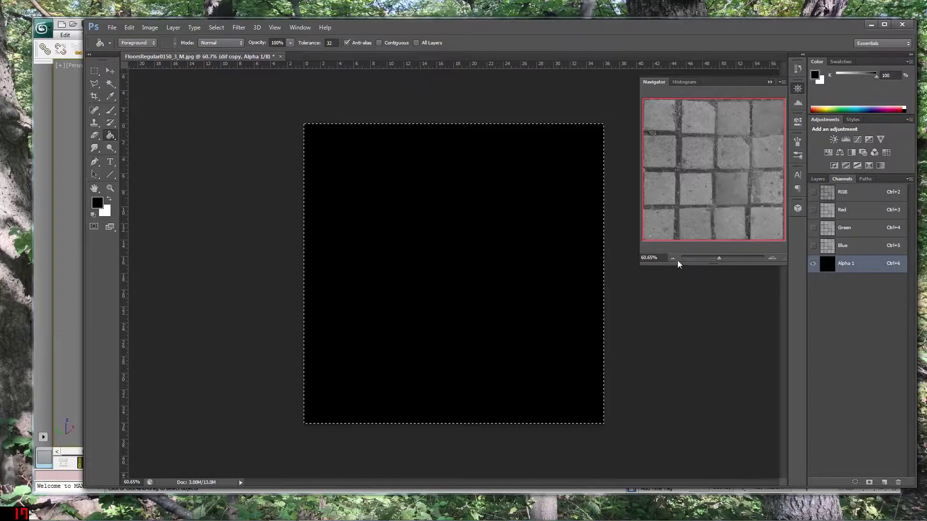
pyautogui.hotkey('ctrl', 'v')
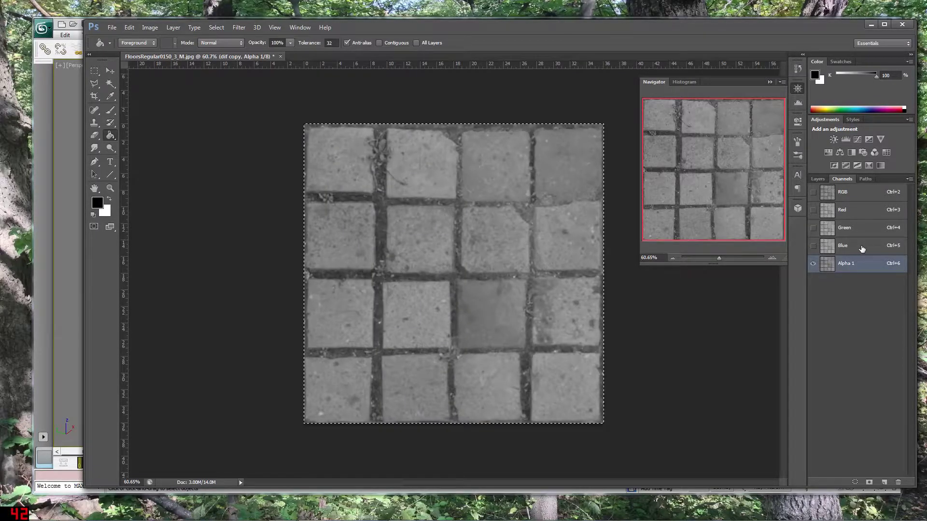
# Rename the Alpha 1 channel to "bump", hide it, and return to the layers with the RGB composite active
pyautogui.click(813, 193)
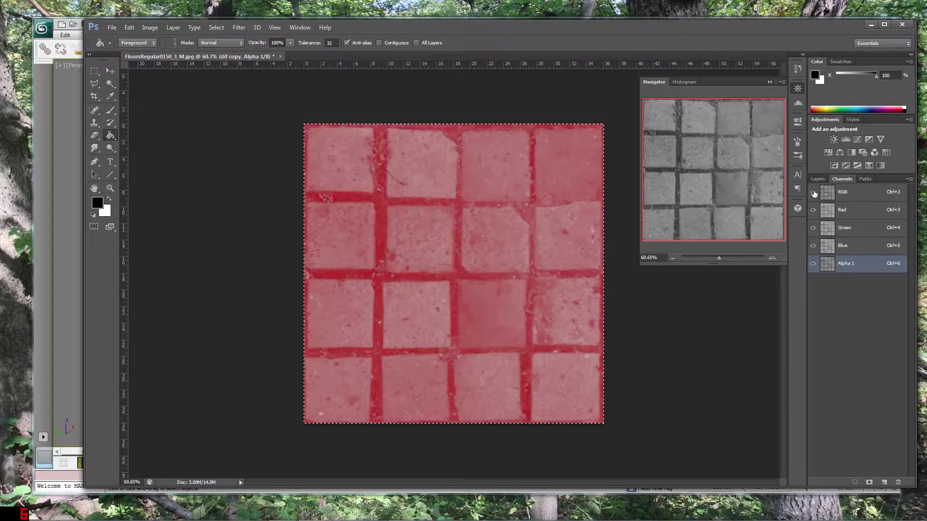
pyautogui.click(814, 265)
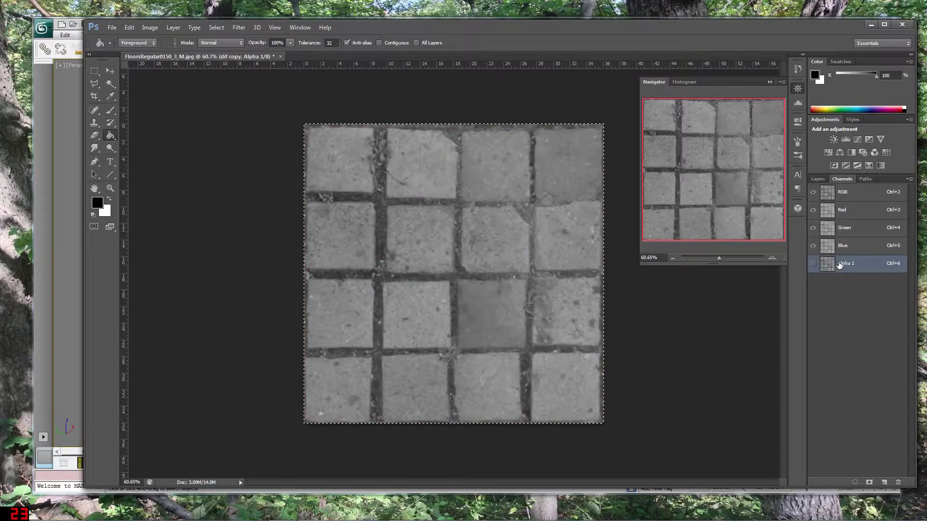
pyautogui.doubleClick(846, 264)
pyautogui.write('bump')
pyautogui.press('Return')
pyautogui.click(850, 197)
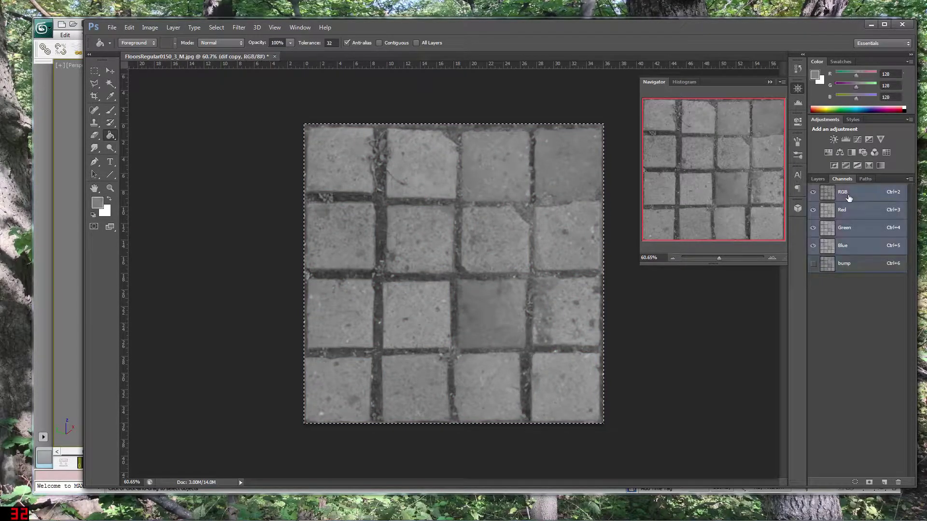
pyautogui.click(819, 180)
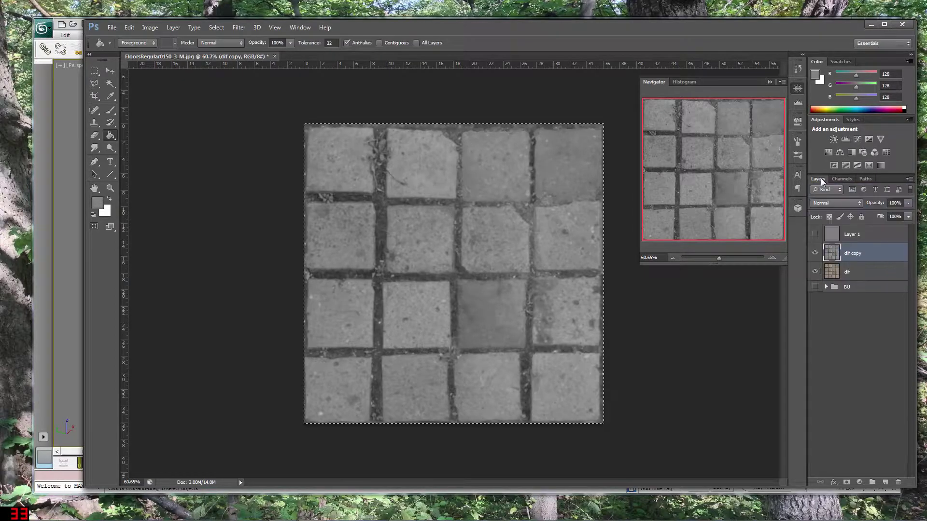
# Show the gray Layer 1, hide dif copy, and rename Layer 1 to "detail"
pyautogui.click(840, 235)
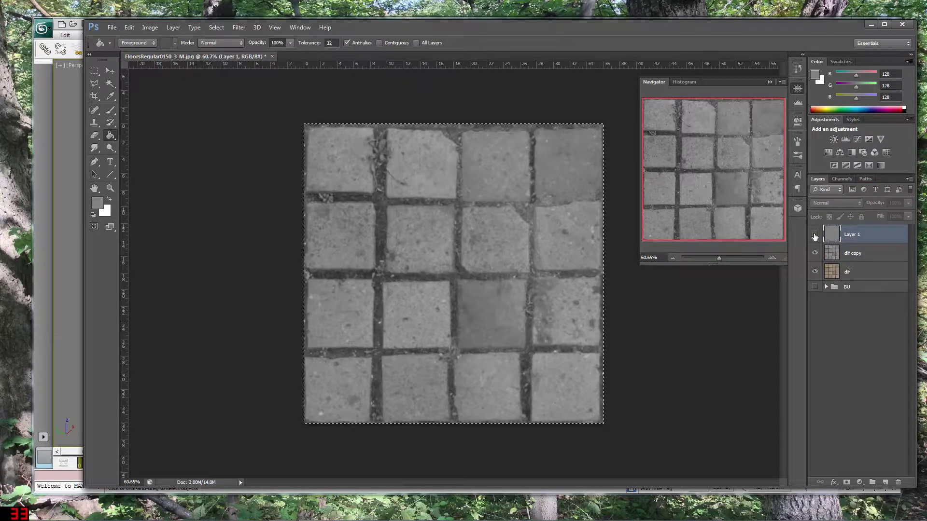
pyautogui.click(839, 178)
pyautogui.click(817, 178)
pyautogui.click(815, 234)
pyautogui.click(815, 253)
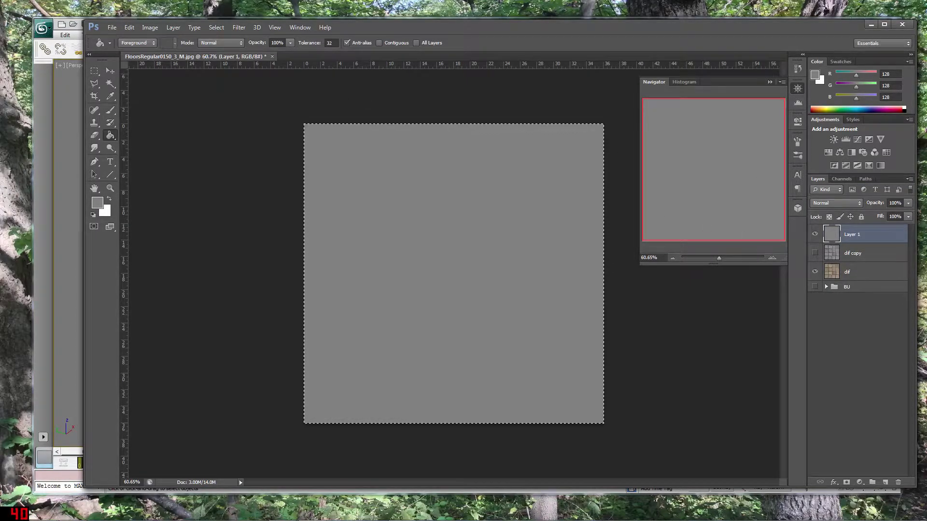
pyautogui.doubleClick(852, 234)
pyautogui.write('detail')
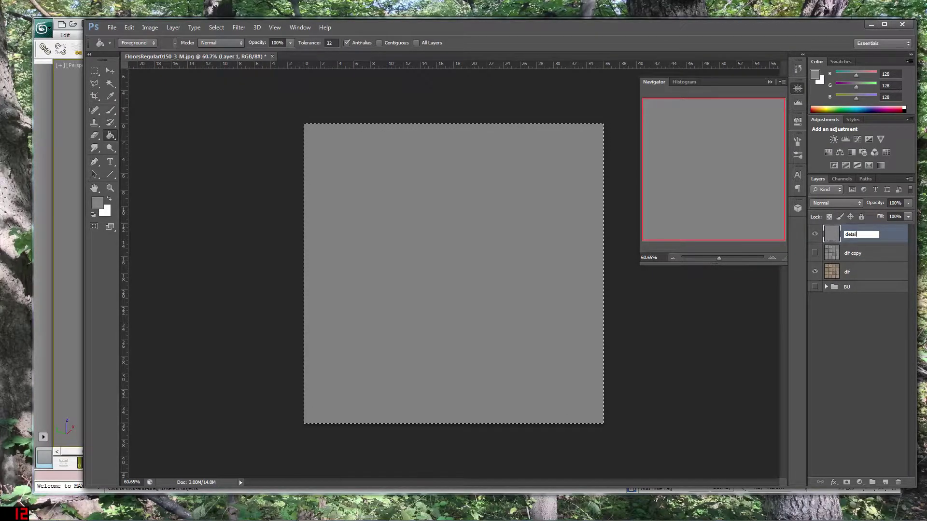
pyautogui.press('Return')
# Apply Lighting Effects to the detail layer with an infinite light and the bump channel as texture at height 3, comparing it with no texture
pyautogui.click(238, 27)
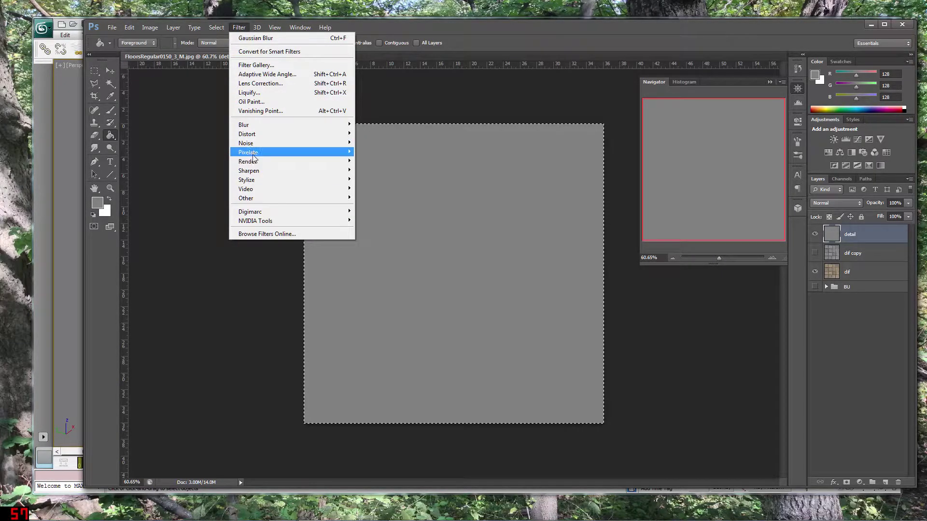
pyautogui.moveTo(254, 163)
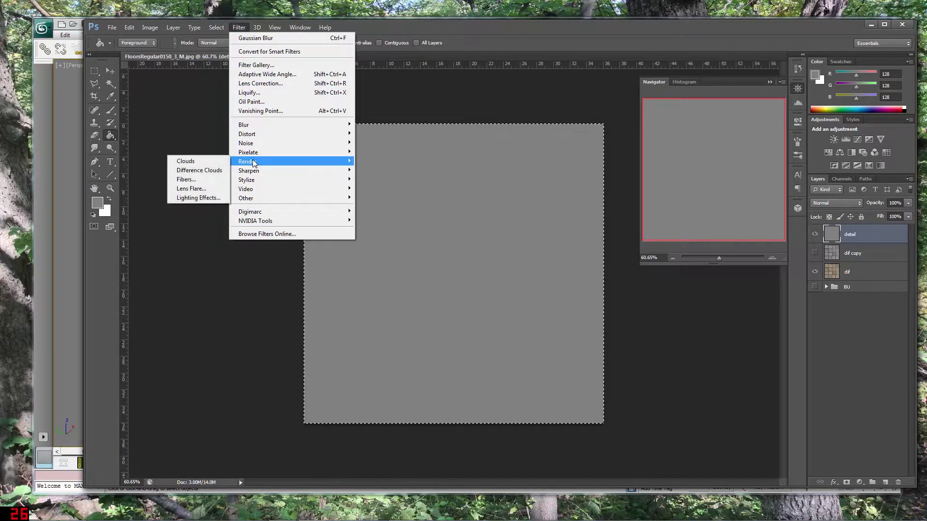
pyautogui.click(201, 198)
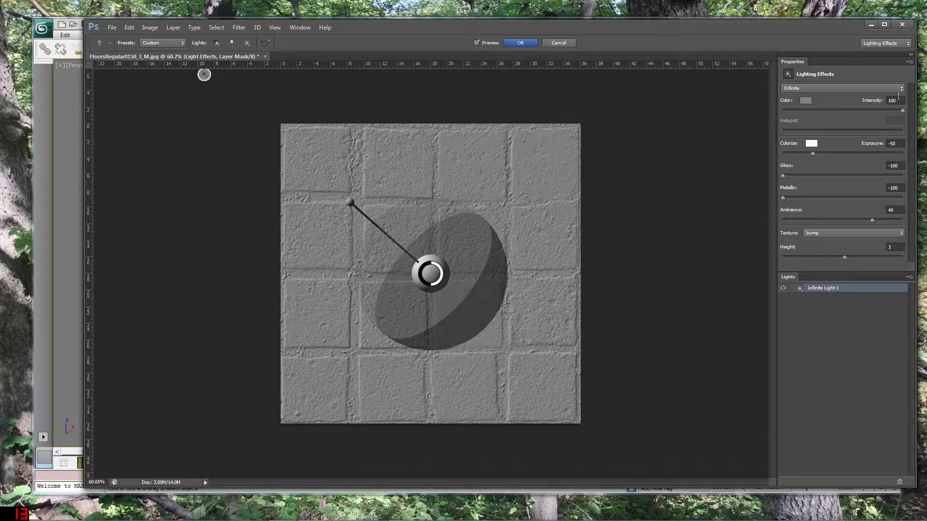
pyautogui.click(826, 234)
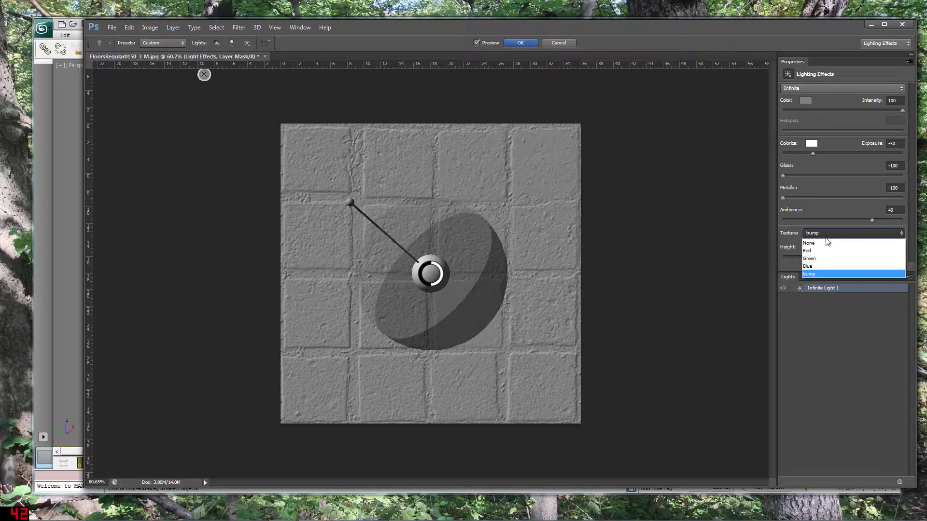
pyautogui.click(824, 241)
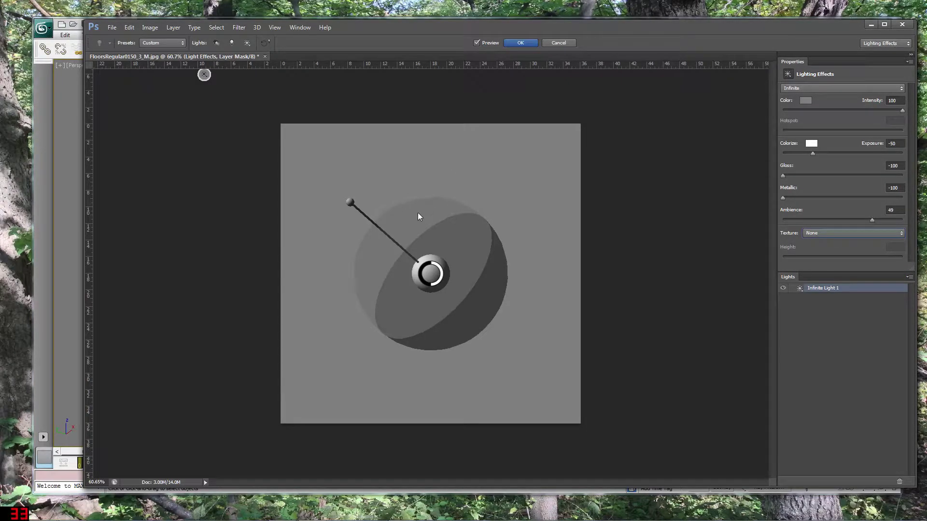
pyautogui.click(817, 232)
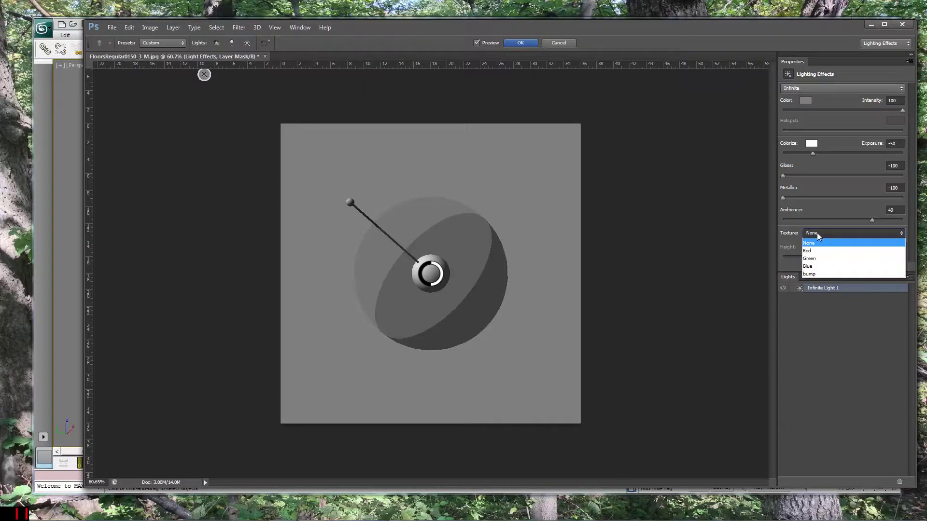
pyautogui.click(814, 275)
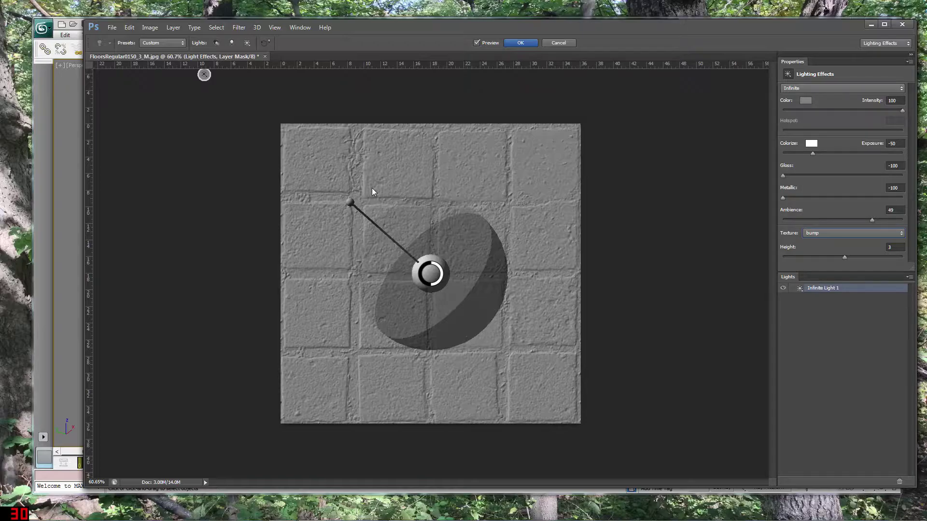
pyautogui.click(893, 246)
pyautogui.click(518, 43)
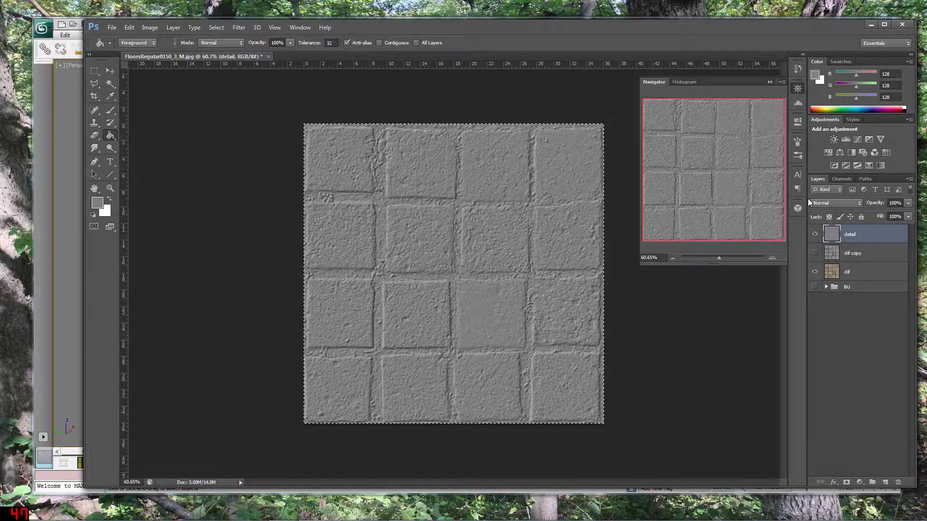
# Try the Multiply blend mode on the detail layer, settling on Overlay
pyautogui.click(847, 205)
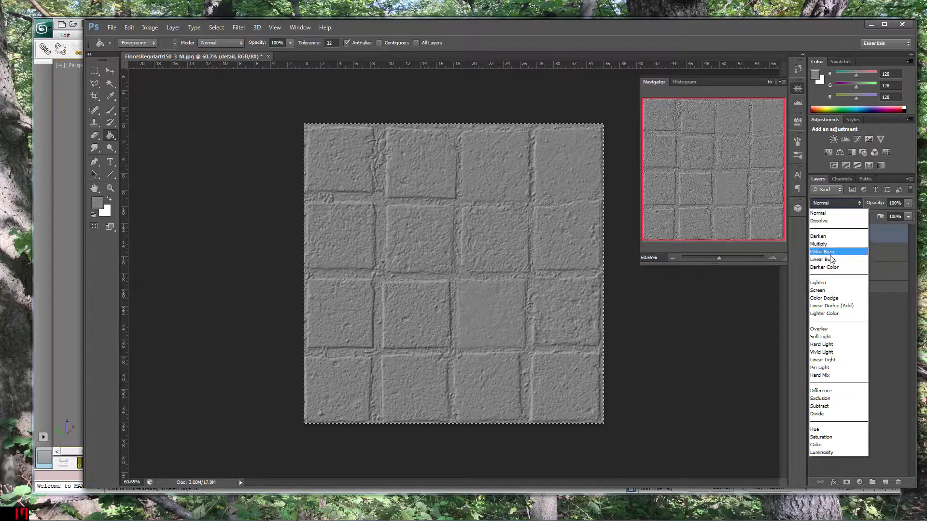
pyautogui.click(823, 329)
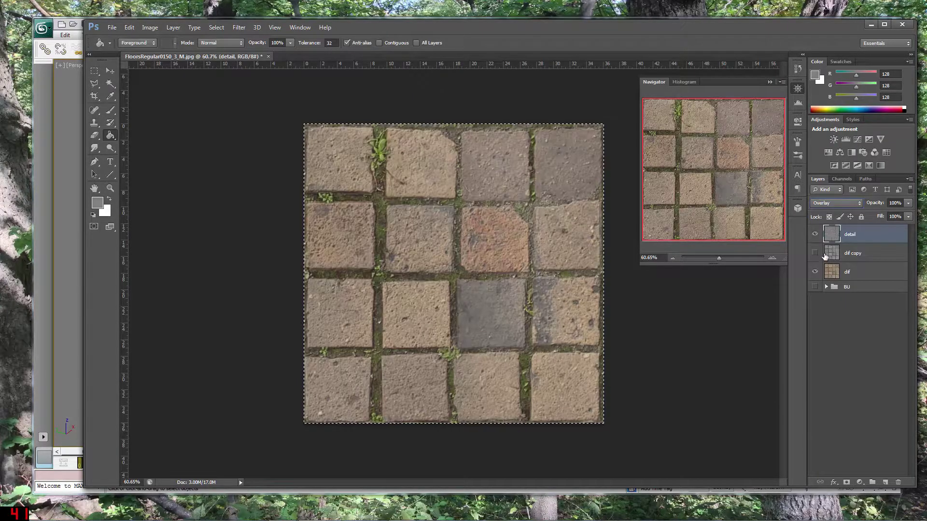
pyautogui.click(835, 203)
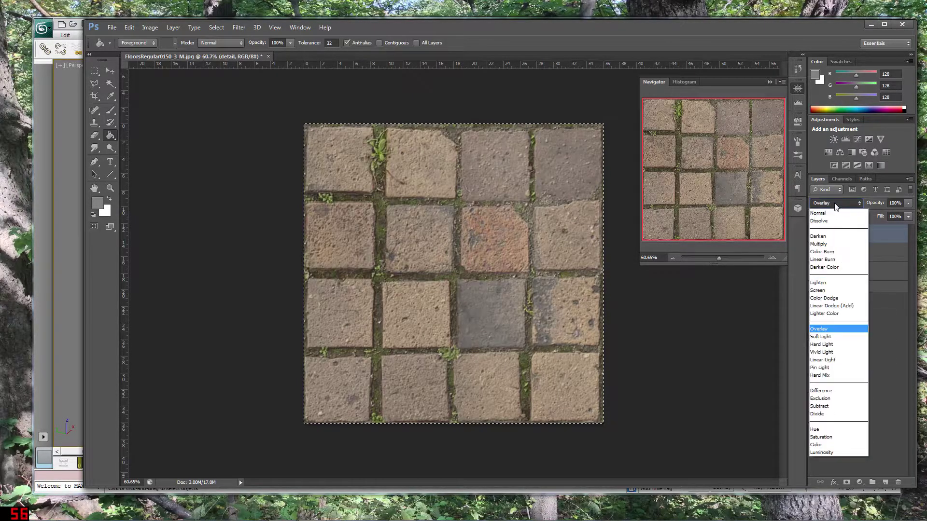
pyautogui.click(830, 245)
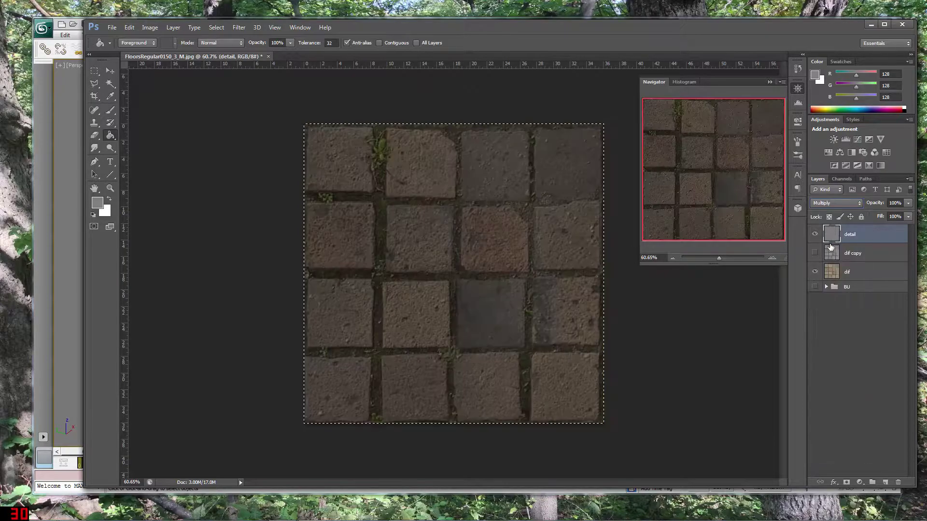
pyautogui.click(832, 204)
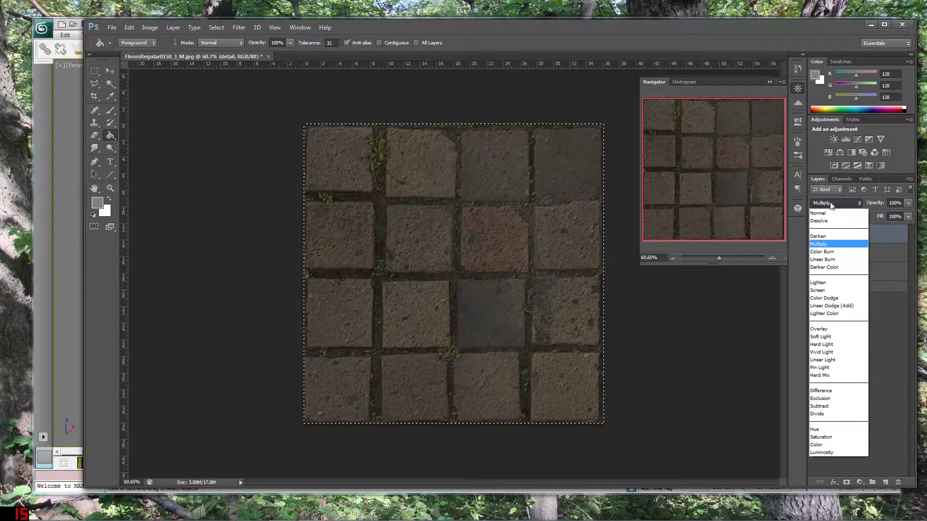
pyautogui.click(832, 330)
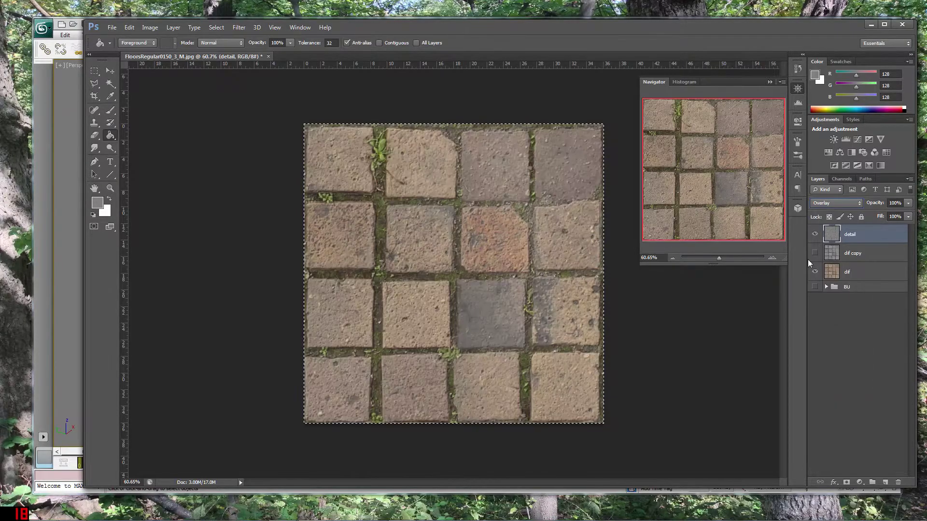
# Compare the tile texture with and without the detail layer
pyautogui.click(814, 235)
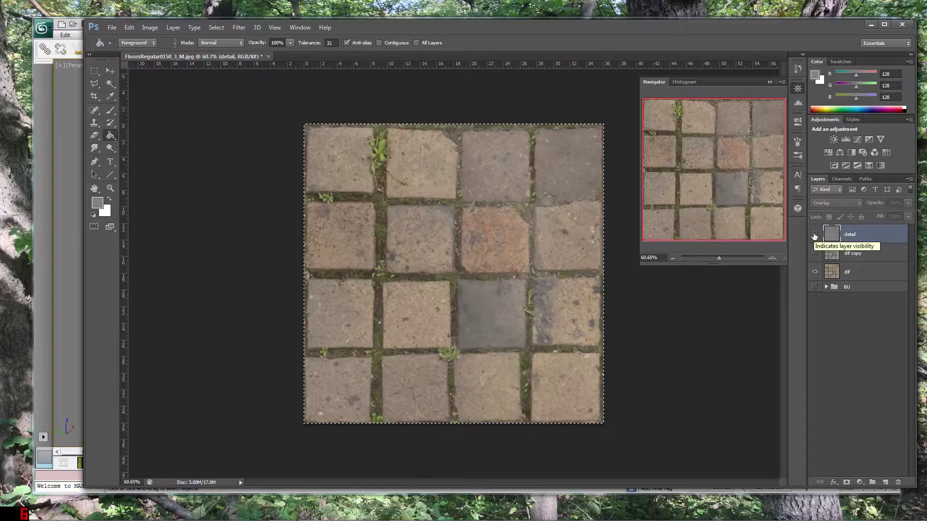
pyautogui.click(814, 235)
pyautogui.click(815, 236)
pyautogui.click(815, 235)
pyautogui.click(814, 235)
pyautogui.click(814, 235)
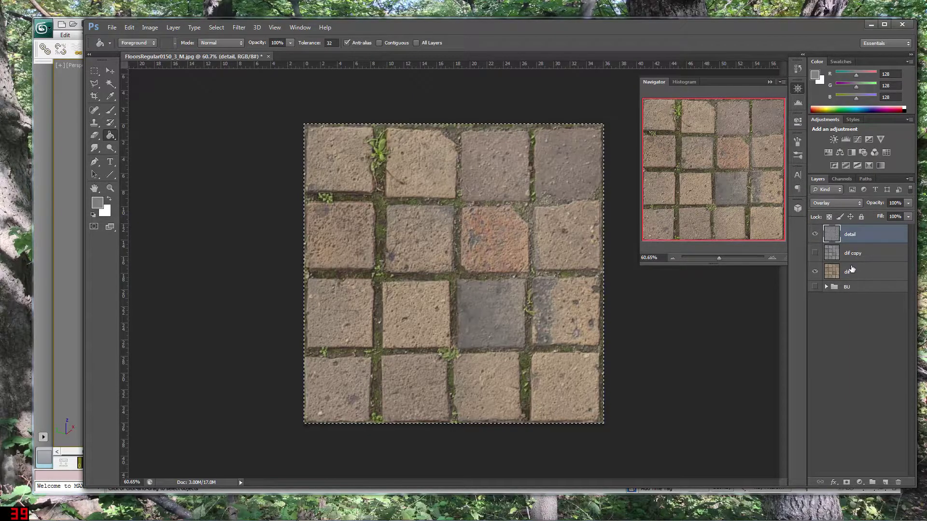
# Save the document to the Desktop as tile_1k.psd in Photoshop format with layers and alpha channels, replacing the existing file
pyautogui.click(111, 28)
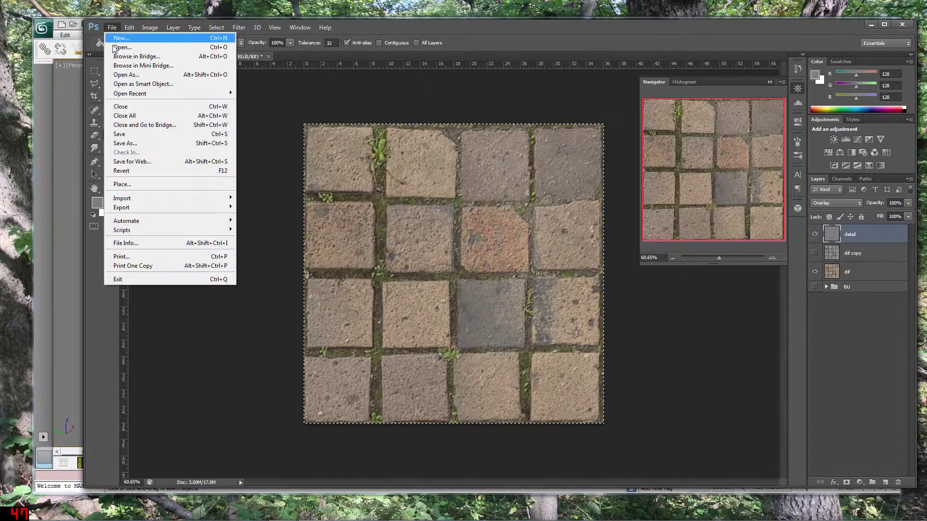
pyautogui.click(132, 147)
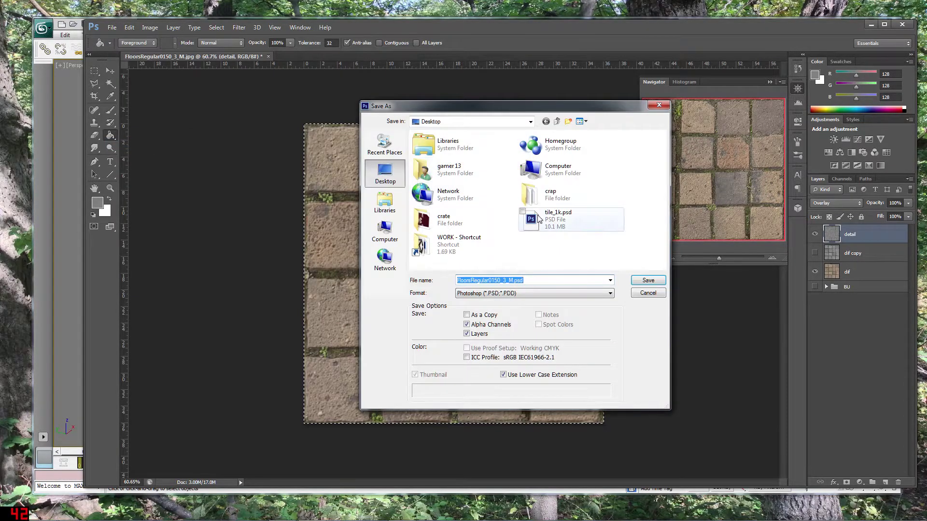
pyautogui.click(539, 219)
pyautogui.doubleClick(458, 280)
pyautogui.press('End')
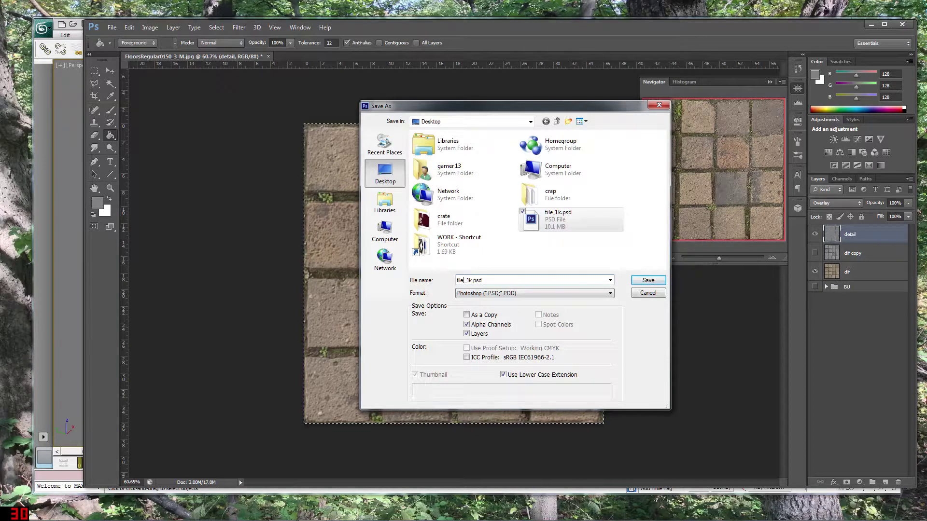
pyautogui.doubleClick(460, 281)
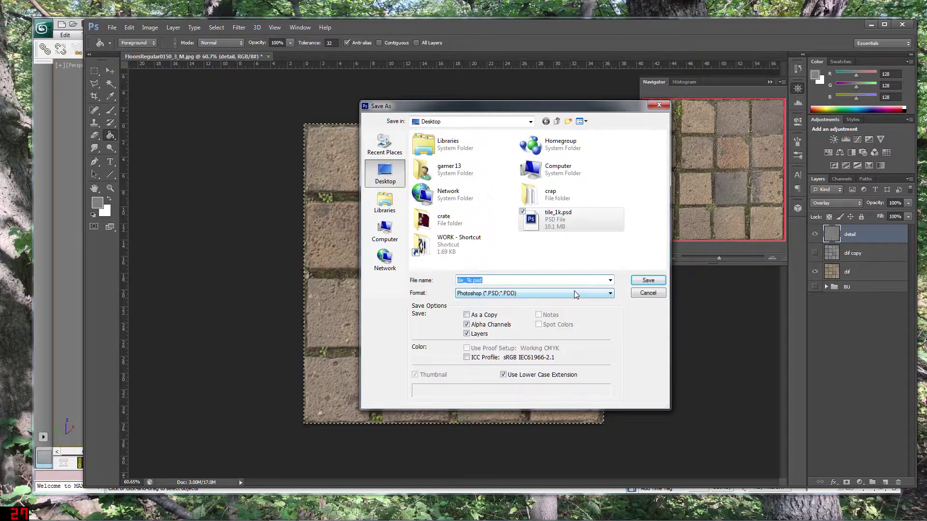
pyautogui.write('ti')
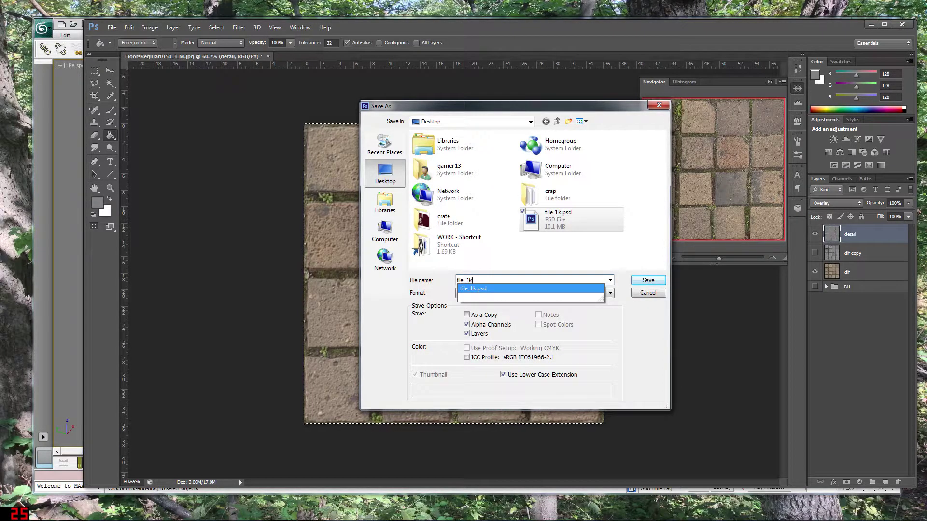
pyautogui.click(499, 288)
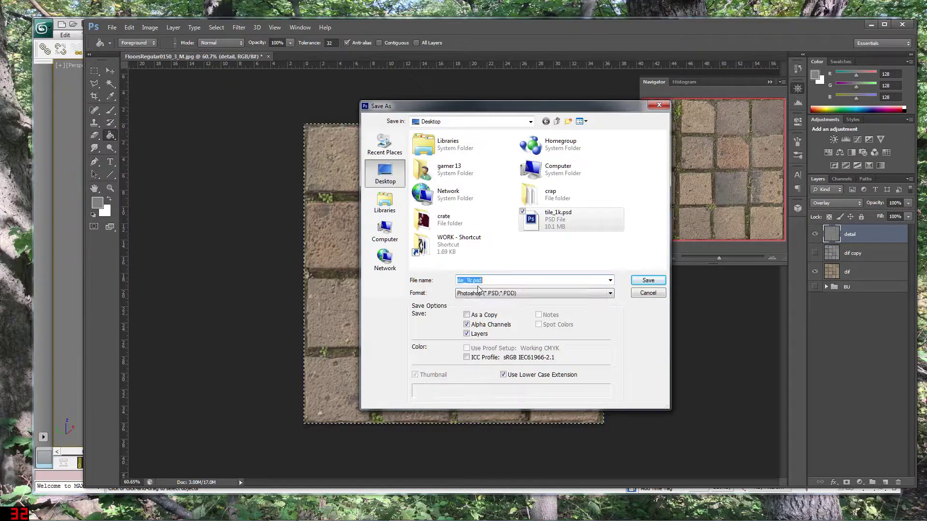
pyautogui.click(648, 281)
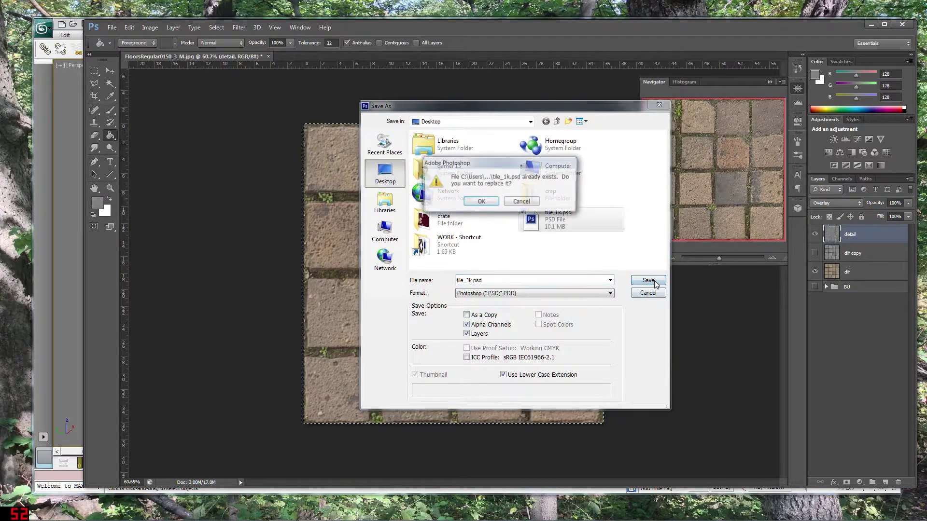
pyautogui.click(480, 202)
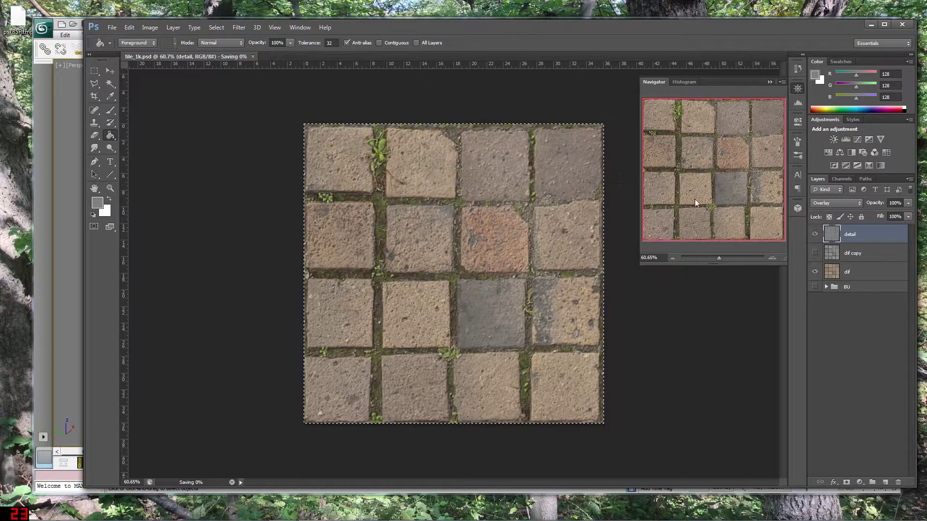
# Save a JPEG copy as tile_1k_dif.jpg in the crate project's sceneassets\images folder, replacing the existing file
pyautogui.click(111, 27)
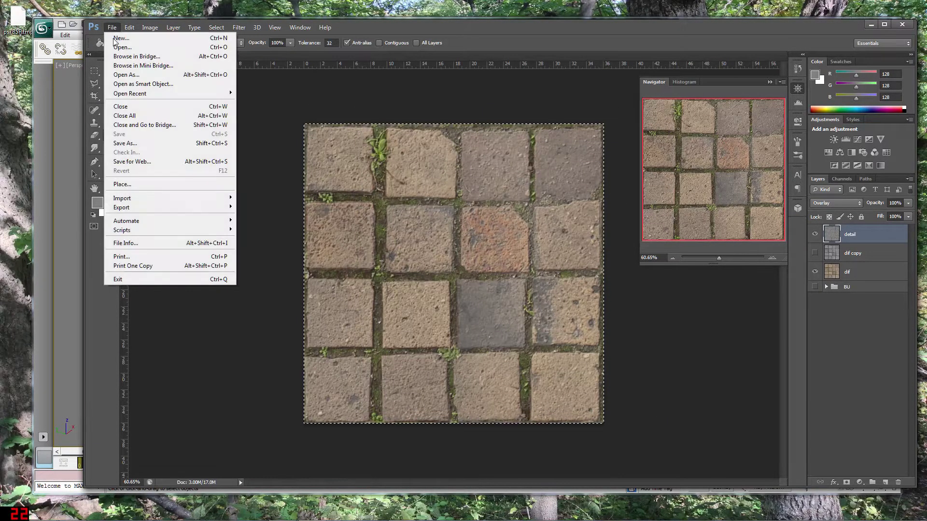
pyautogui.click(136, 144)
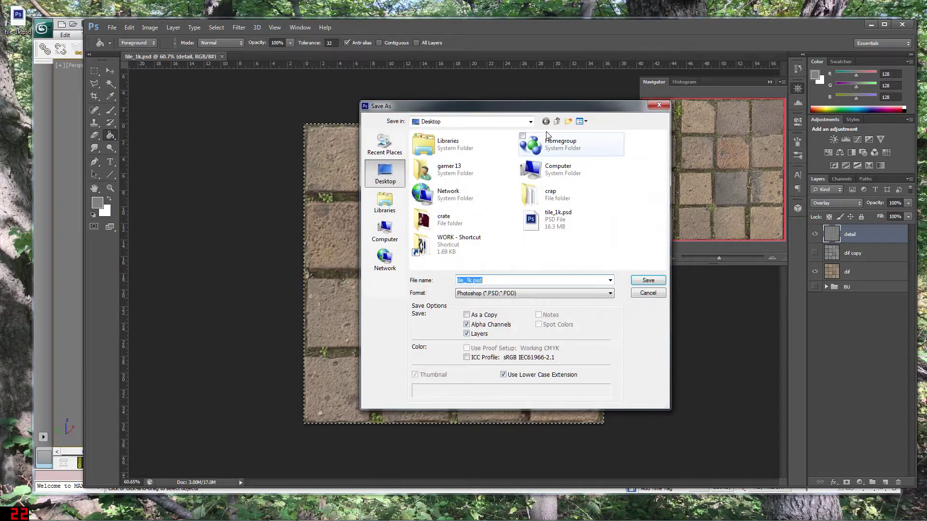
pyautogui.doubleClick(450, 233)
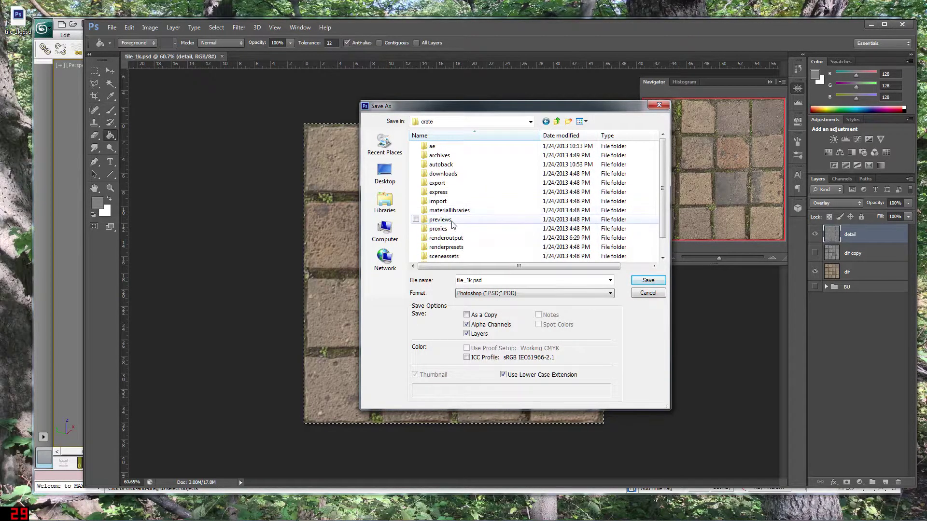
pyautogui.doubleClick(443, 257)
pyautogui.doubleClick(439, 156)
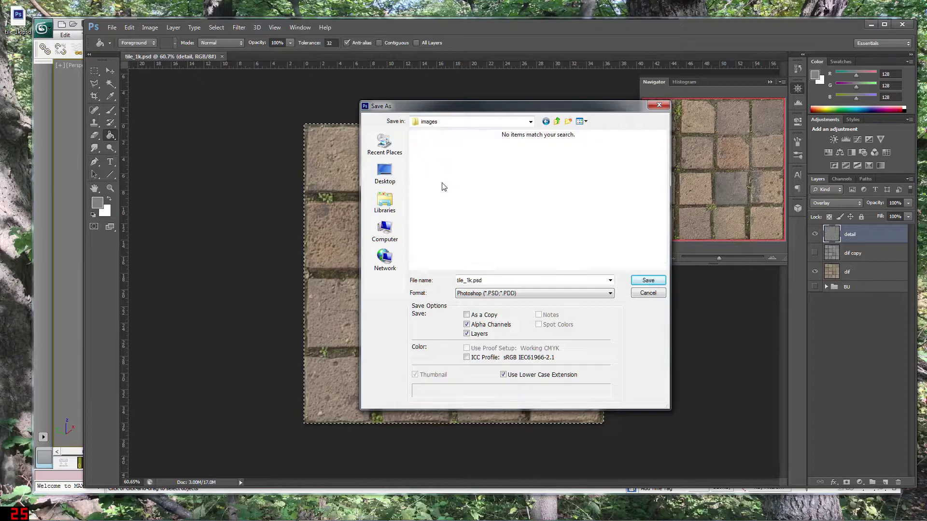
pyautogui.click(475, 294)
pyautogui.click(483, 365)
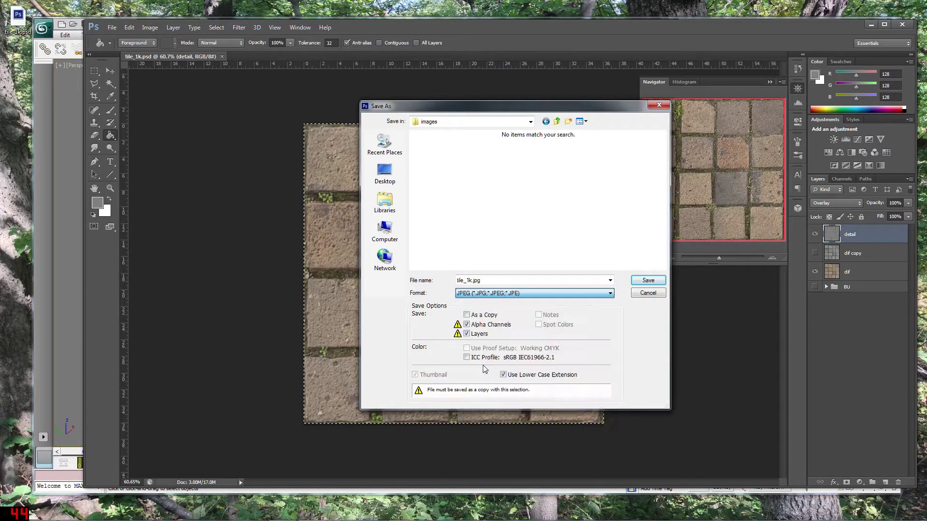
pyautogui.click(433, 155)
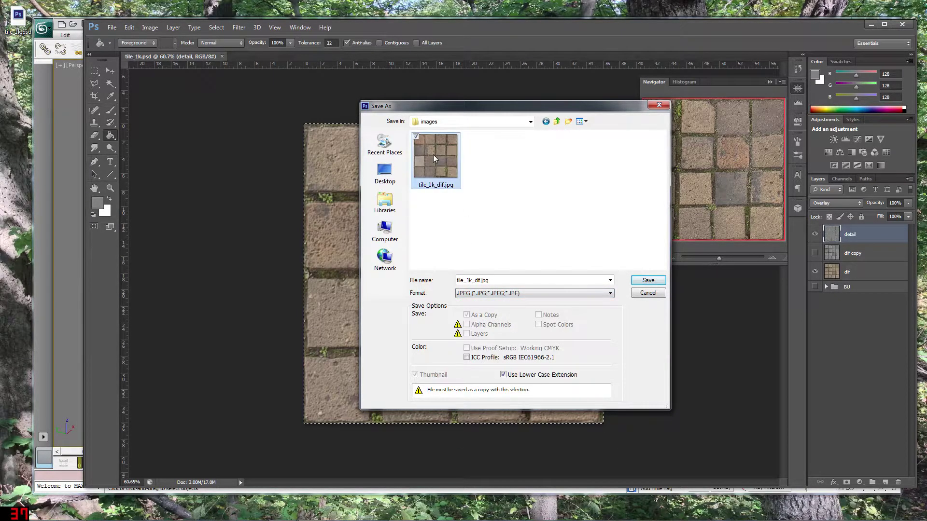
pyautogui.click(644, 281)
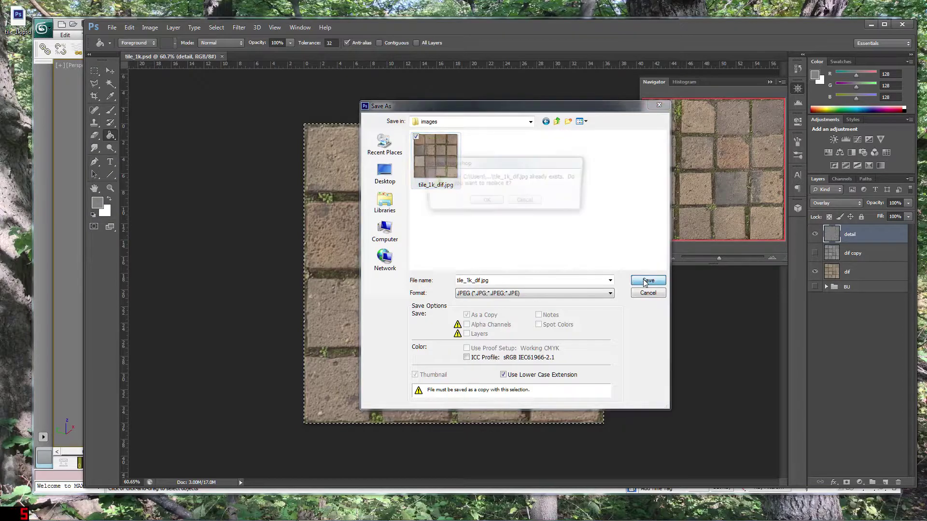
pyautogui.click(487, 200)
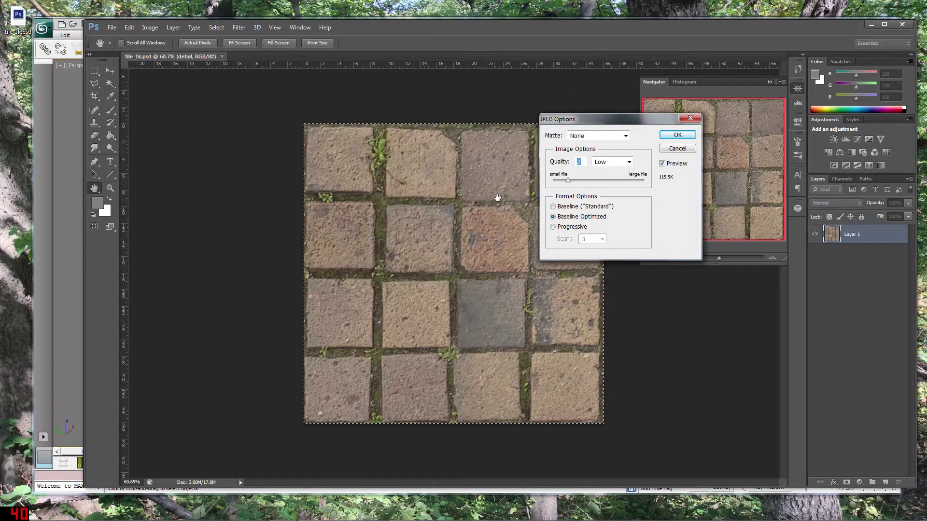
# Compare low JPEG quality levels and finish the export with Baseline Optimized format
pyautogui.click(572, 180)
pyautogui.click(571, 180)
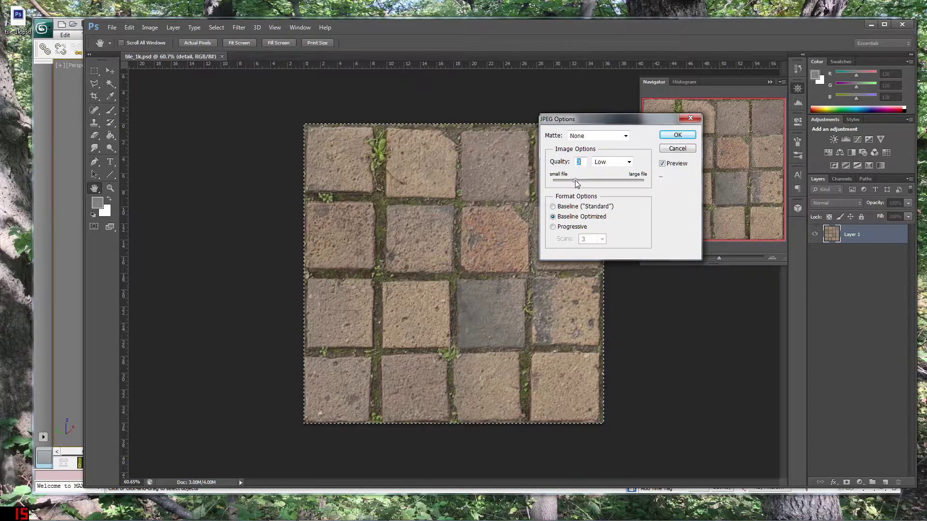
pyautogui.click(574, 181)
pyautogui.click(570, 180)
pyautogui.click(677, 134)
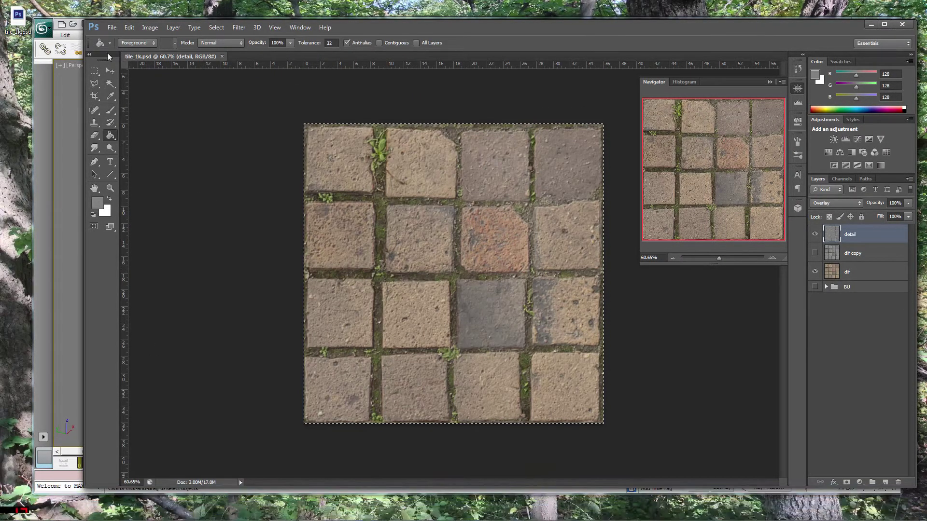
# Switch to 3ds Max, clear the scene and frame the home grid in the perspective view
pyautogui.click(65, 102)
pyautogui.moveTo(449, 220); pyautogui.dragTo(399, 248)
pyautogui.moveTo(327, 118); pyautogui.dragTo(233, 167)
pyautogui.press('z')
pyautogui.press('Delete')
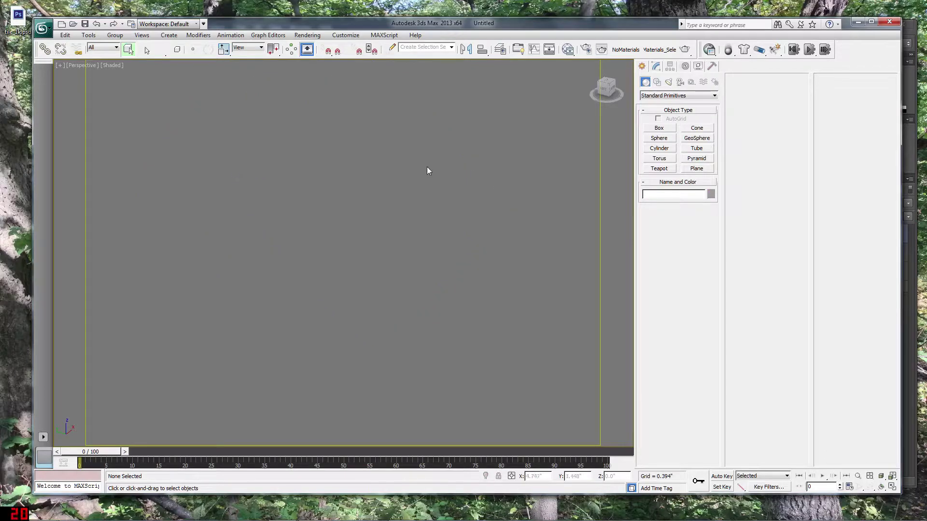
pyautogui.scroll(-5, 559, 186)
pyautogui.press('z')
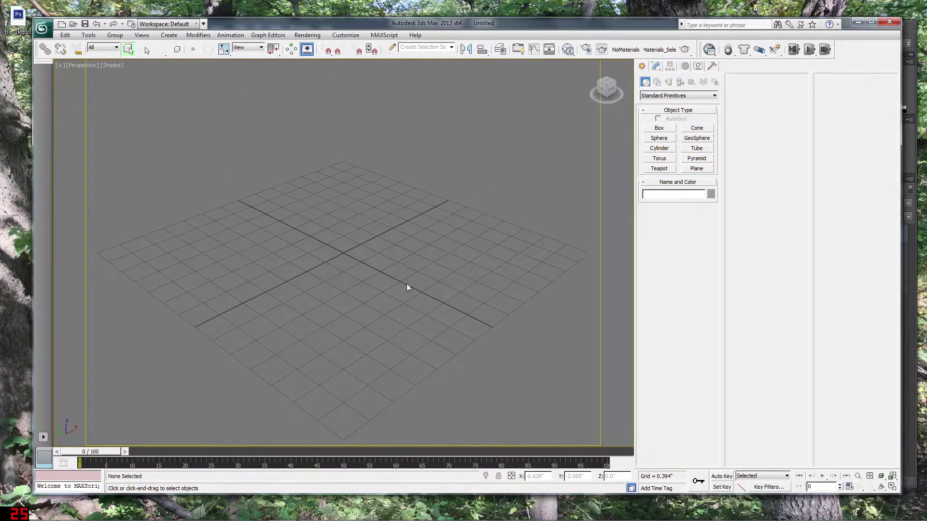
# Create a plane covering the home grid in the perspective view and set its length and width to 7 inches
pyautogui.click(697, 169)
pyautogui.moveTo(95, 253); pyautogui.dragTo(595, 252)
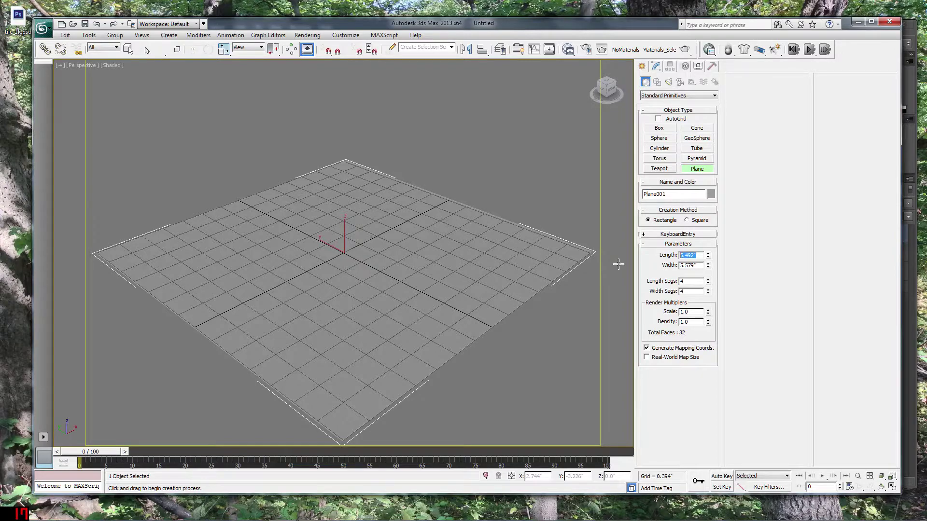
pyautogui.write('7')
pyautogui.press('Tab')
pyautogui.write('7')
pyautogui.press('Return')
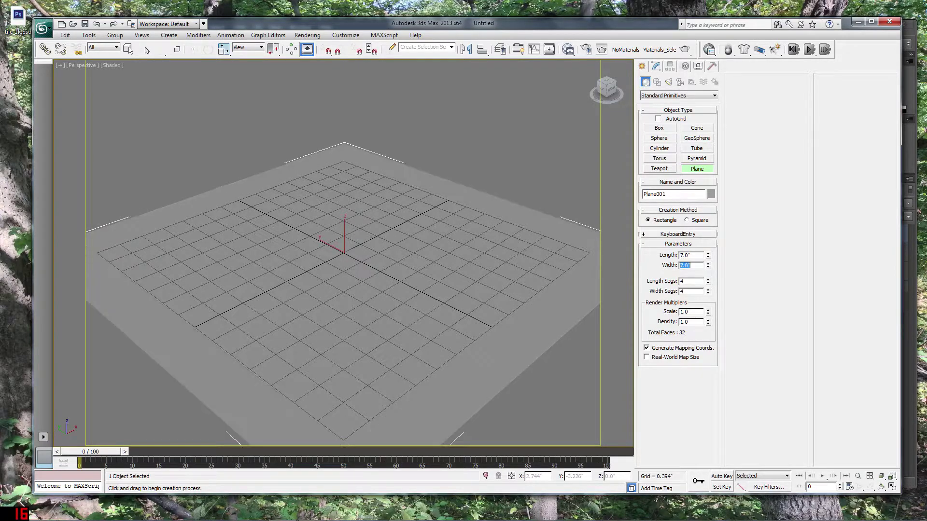
# Show edged faces in the viewport and try to reduce the plane's length and width segments to 1
pyautogui.click(695, 170)
pyautogui.scroll(1, 296, 205)
pyautogui.press('F4')
pyautogui.rightClick(708, 291)
pyautogui.rightClick(708, 281)
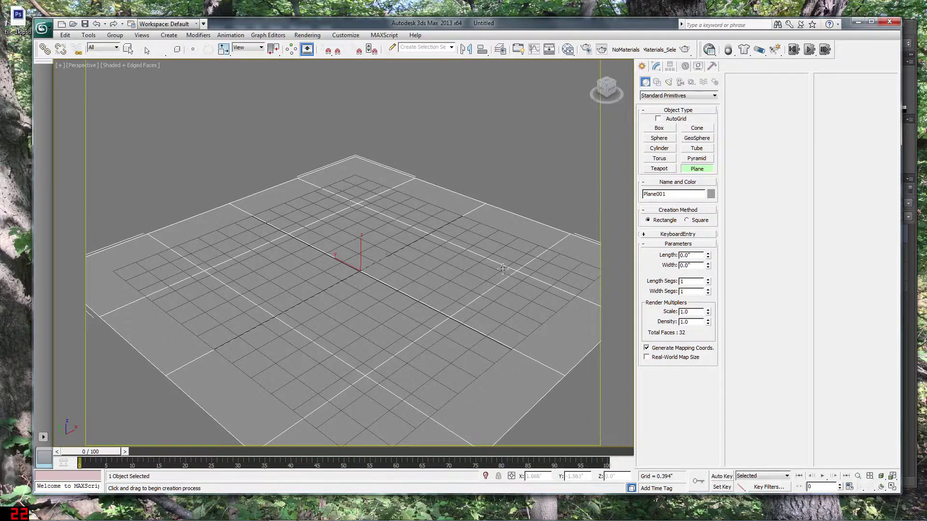
# Center the plane on the world origin by resetting its X and Y positions to 0
pyautogui.scroll(-2, 502, 269)
pyautogui.press('w')
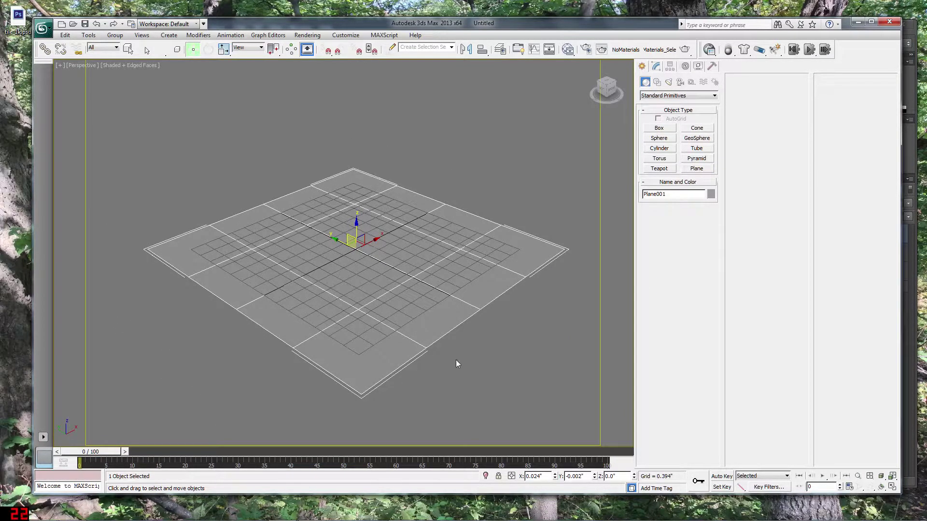
pyautogui.rightClick(555, 476)
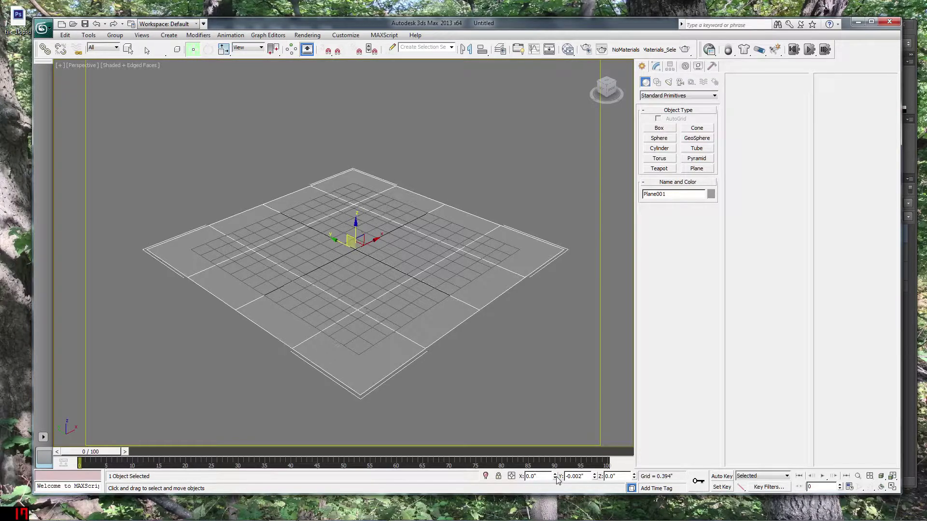
pyautogui.rightClick(595, 477)
pyautogui.scroll(4, 462, 333)
pyautogui.scroll(-3, 463, 333)
pyautogui.scroll(5, 462, 333)
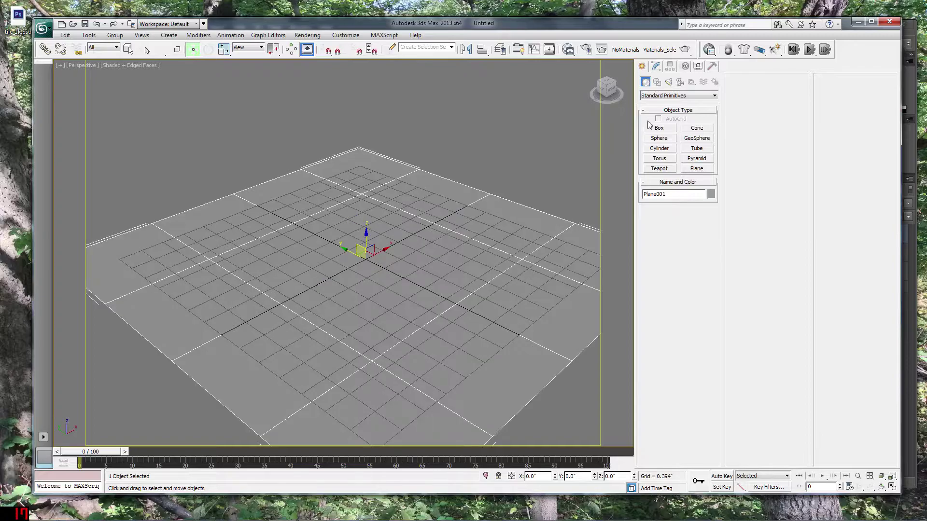
# Set the plane's length and width segments to 1 in its modify parameters
pyautogui.click(657, 67)
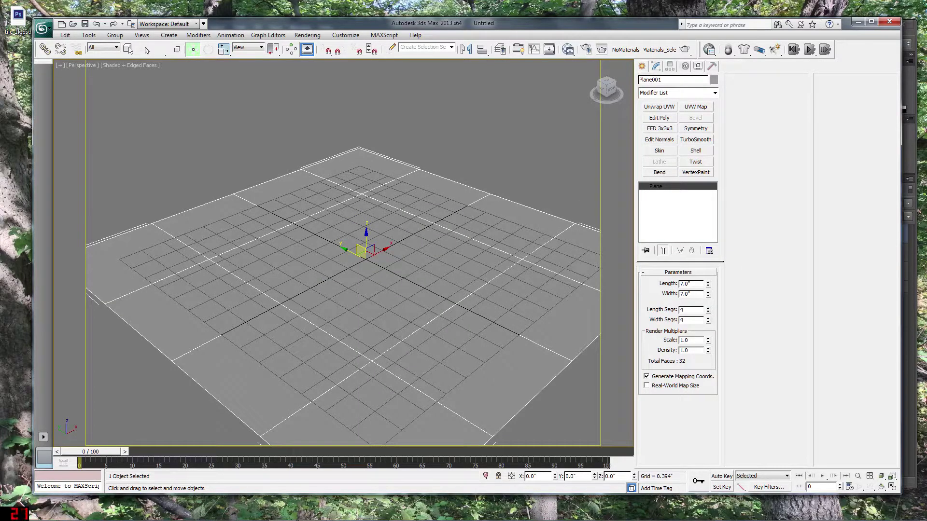
pyautogui.rightClick(708, 312)
pyautogui.rightClick(708, 320)
pyautogui.scroll(-3, 430, 302)
pyautogui.scroll(5, 431, 303)
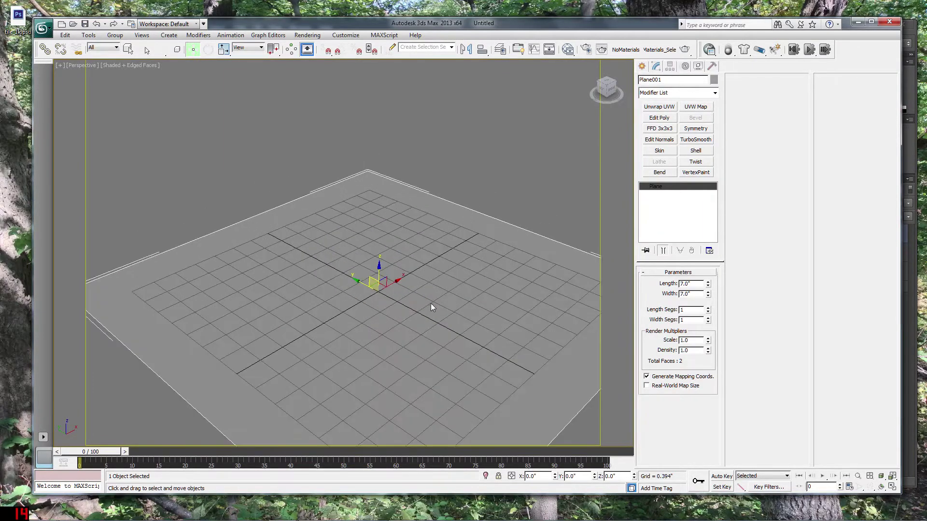
pyautogui.scroll(-3, 410, 232)
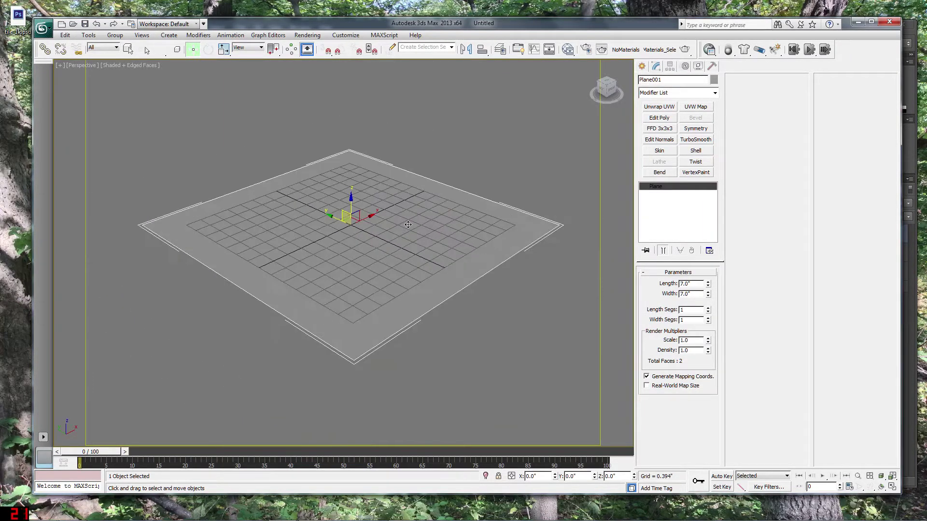
# Open the Slate Material Editor and delete all existing material and map nodes from View1
pyautogui.press('m')
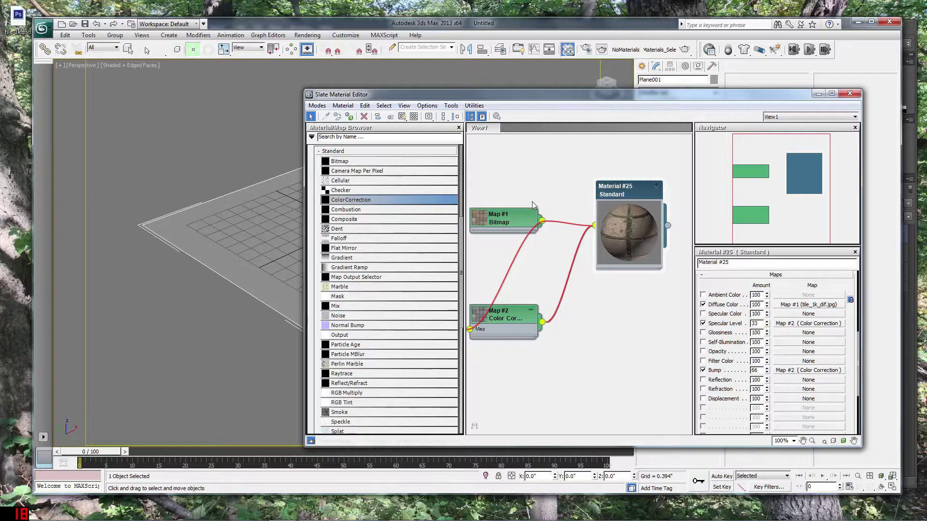
pyautogui.hotkey('ctrl', 'a')
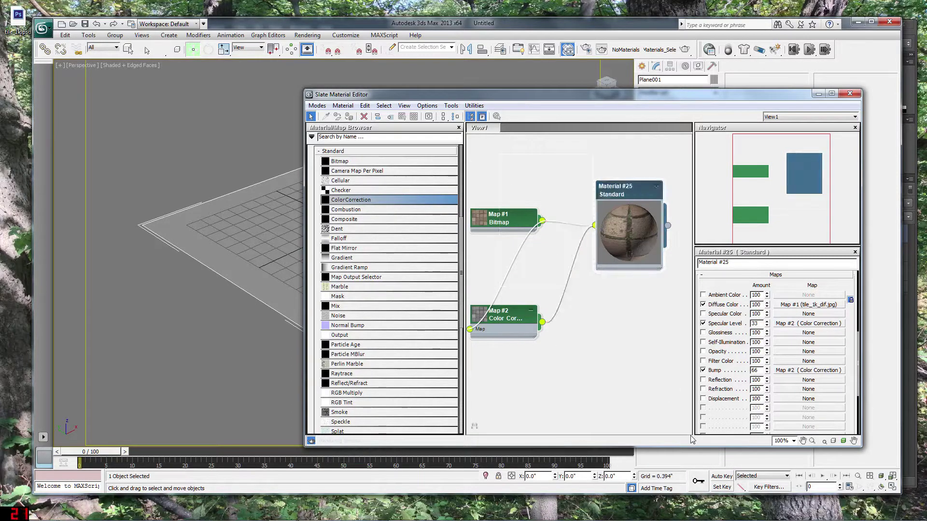
pyautogui.press('Delete')
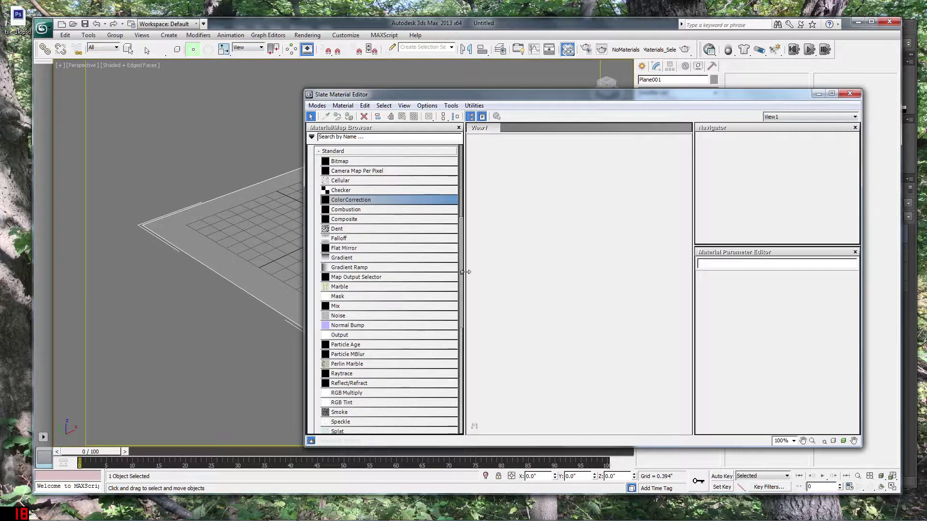
pyautogui.moveTo(462, 276); pyautogui.dragTo(468, 196)
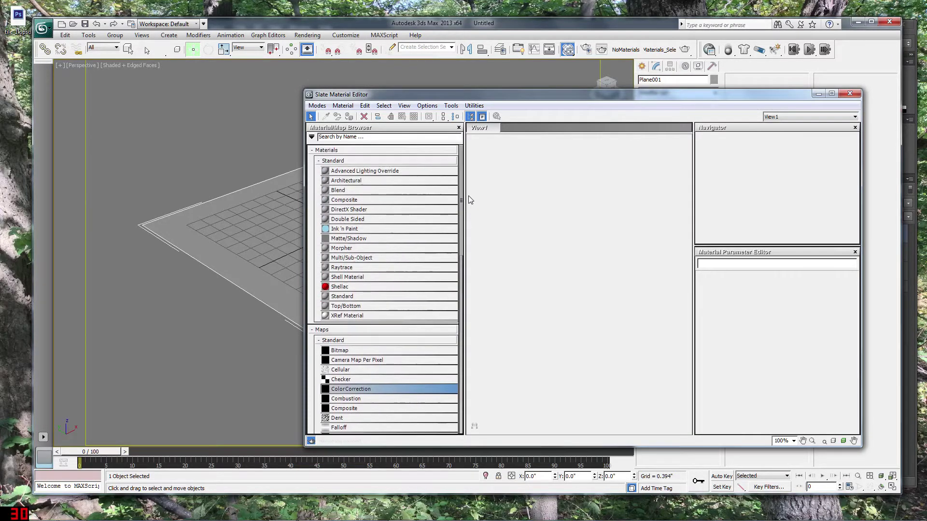
pyautogui.moveTo(343, 297); pyautogui.dragTo(618, 222)
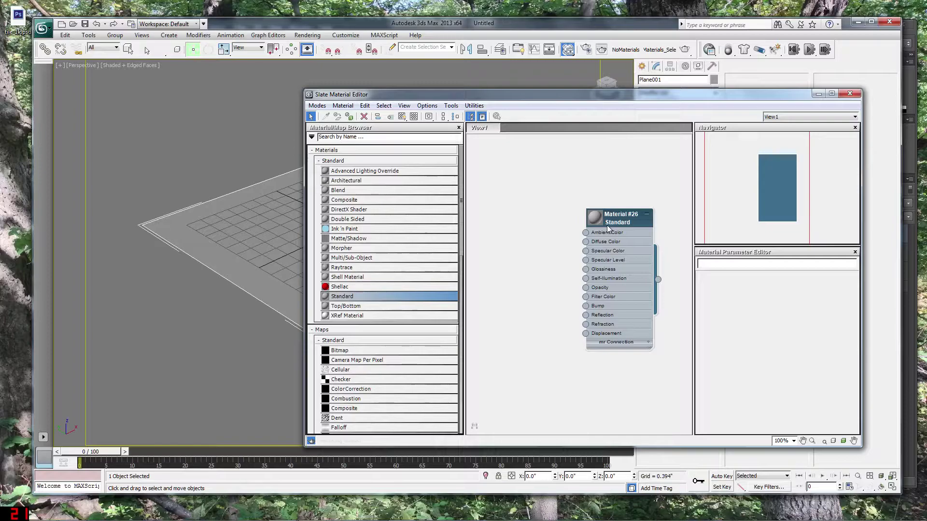
pyautogui.moveTo(351, 354)
pyautogui.mouseDown()
pyautogui.moveTo(373, 350)
pyautogui.moveTo(353, 349)
pyautogui.mouseUp()
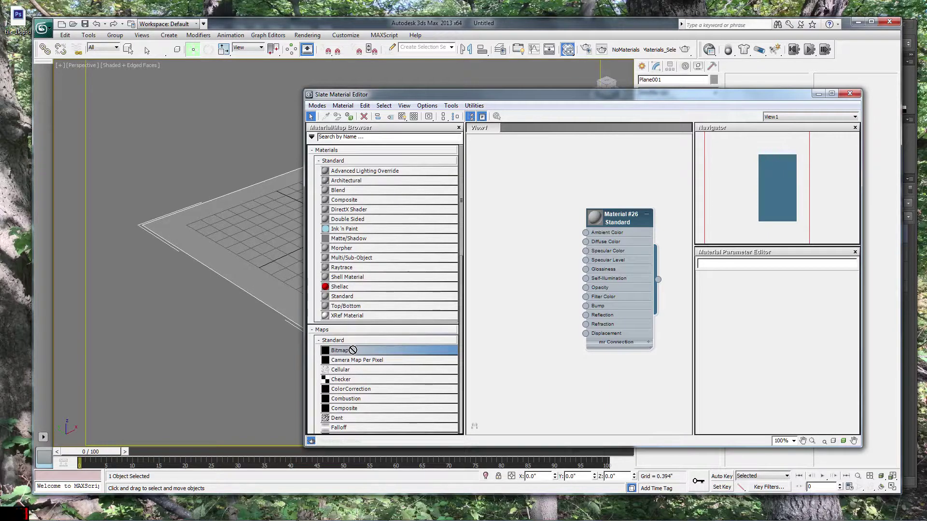
pyautogui.moveTo(353, 350); pyautogui.dragTo(353, 350)
pyautogui.press('Delete')
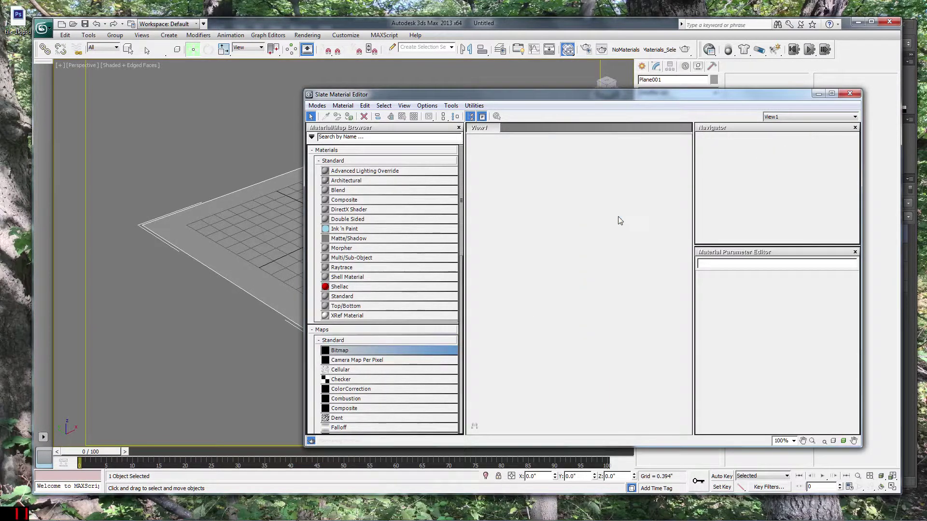
# Add a Standard material node to the material view and rename it mat_tile
pyautogui.click(342, 296)
pyautogui.moveTo(595, 260); pyautogui.dragTo(626, 231)
pyautogui.rightClick(624, 236)
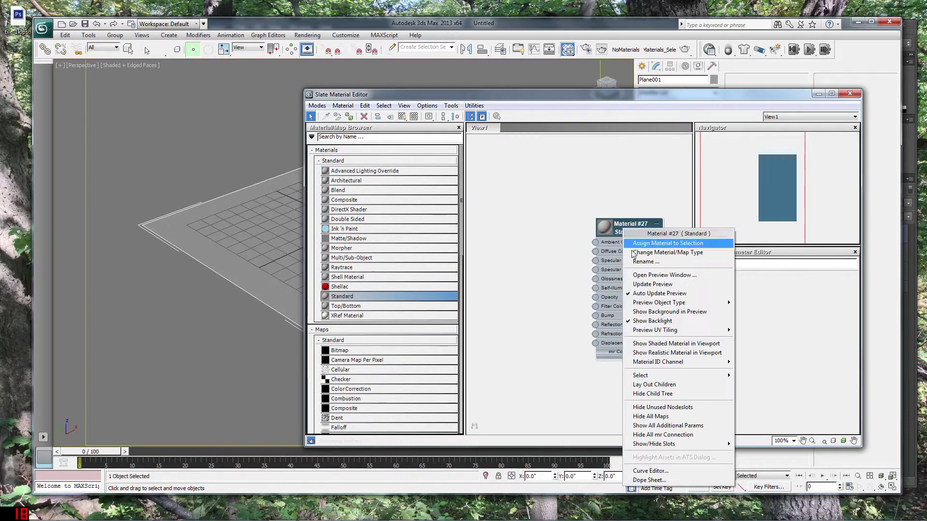
pyautogui.click(645, 262)
pyautogui.write('mat_tile')
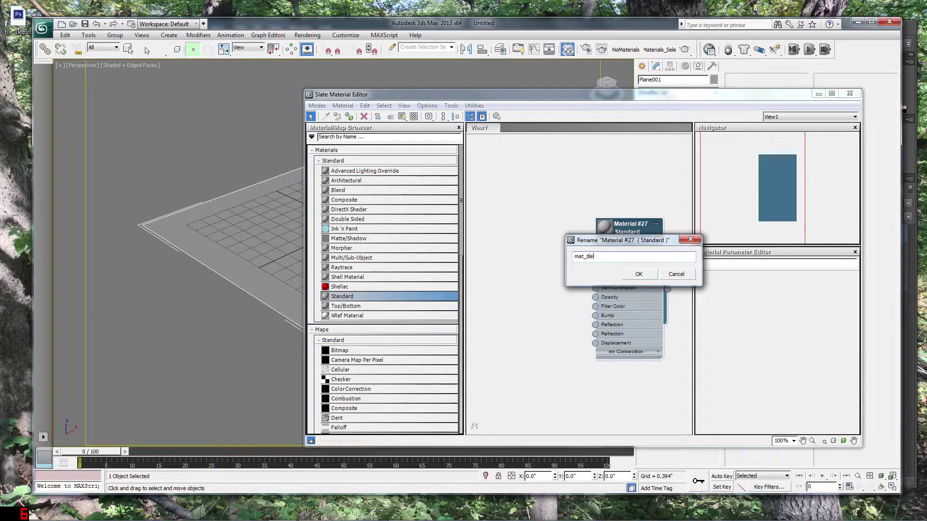
pyautogui.press('Return')
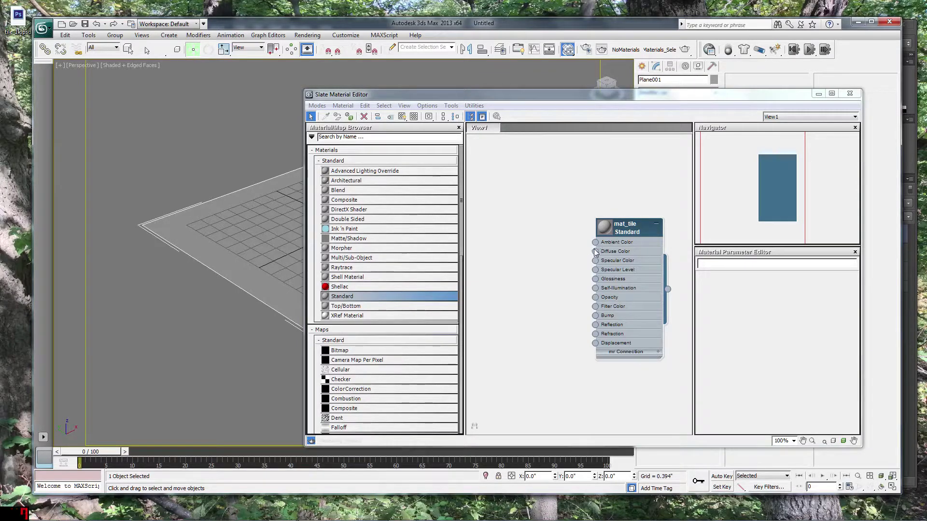
pyautogui.moveTo(596, 253); pyautogui.dragTo(572, 261)
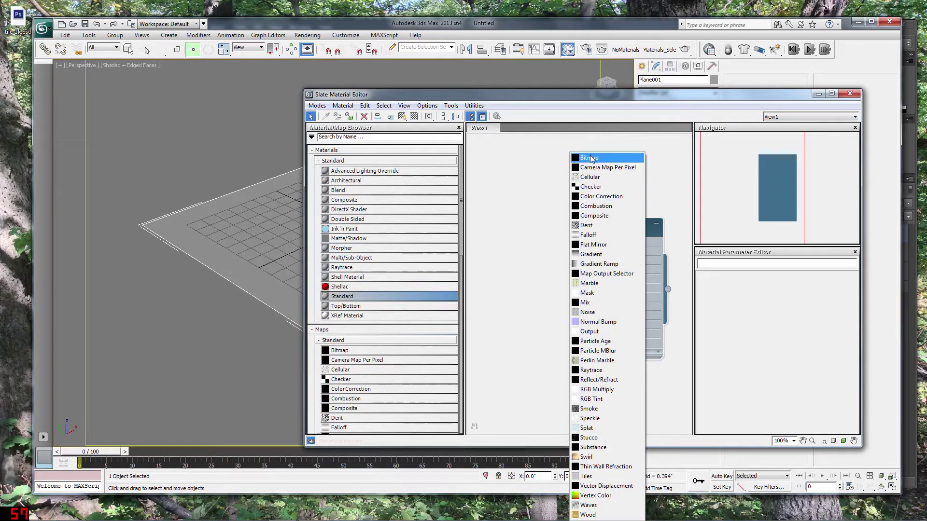
pyautogui.click(656, 223)
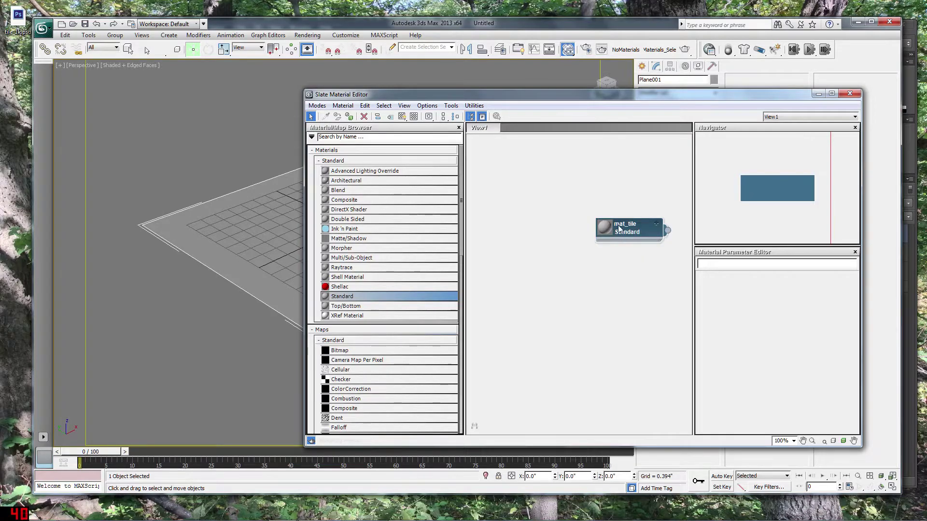
pyautogui.click(656, 224)
# Connect a Bitmap map using tile_1k_dif.jpg to the Diffuse Color slot of mat_tile
pyautogui.moveTo(594, 253); pyautogui.dragTo(556, 256)
pyautogui.click(576, 158)
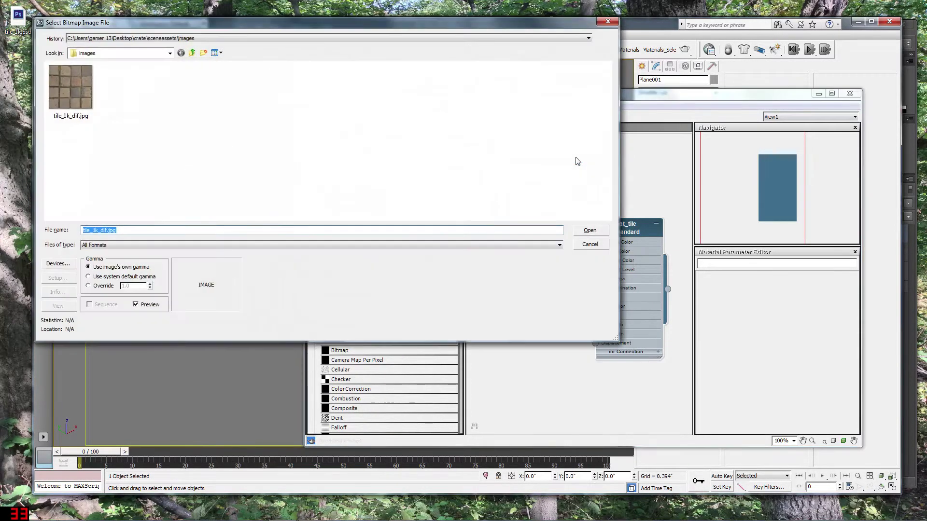
pyautogui.click(74, 95)
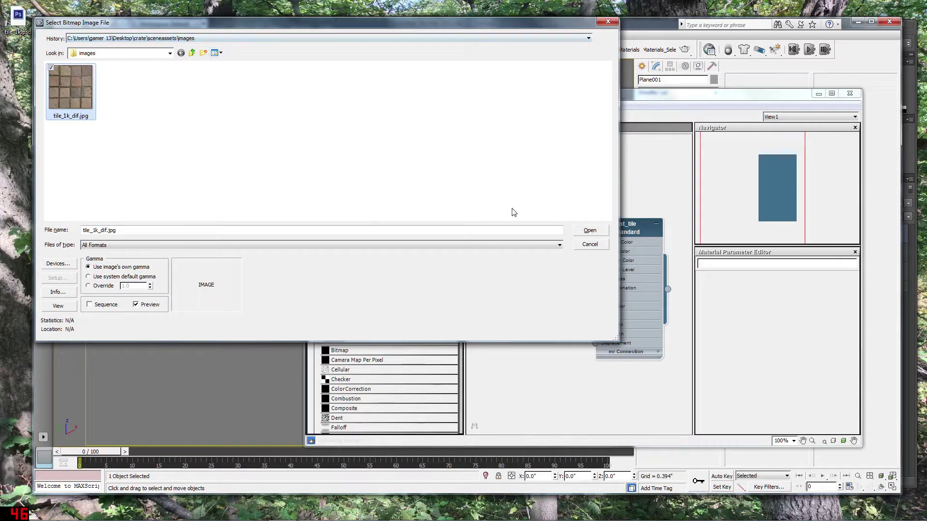
pyautogui.click(590, 231)
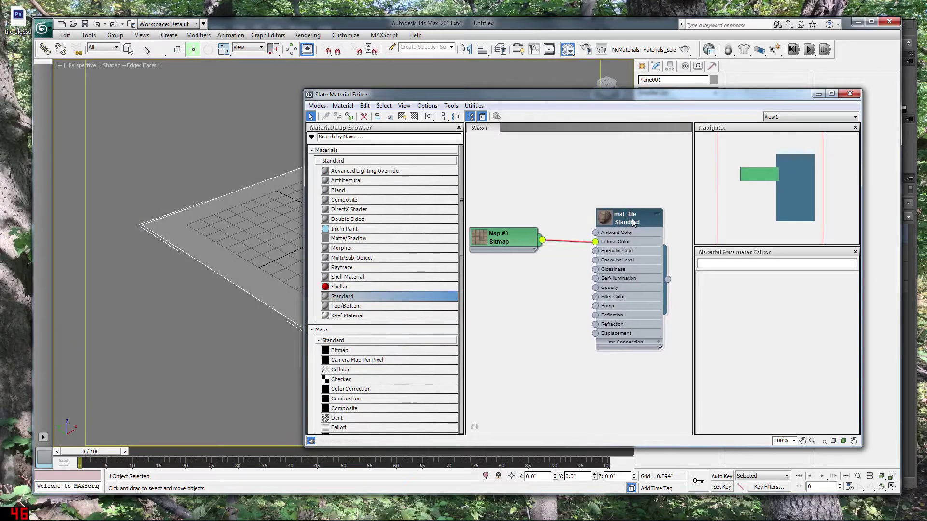
# Turn the shaded viewport display of mat_tile on and off again
pyautogui.rightClick(627, 222)
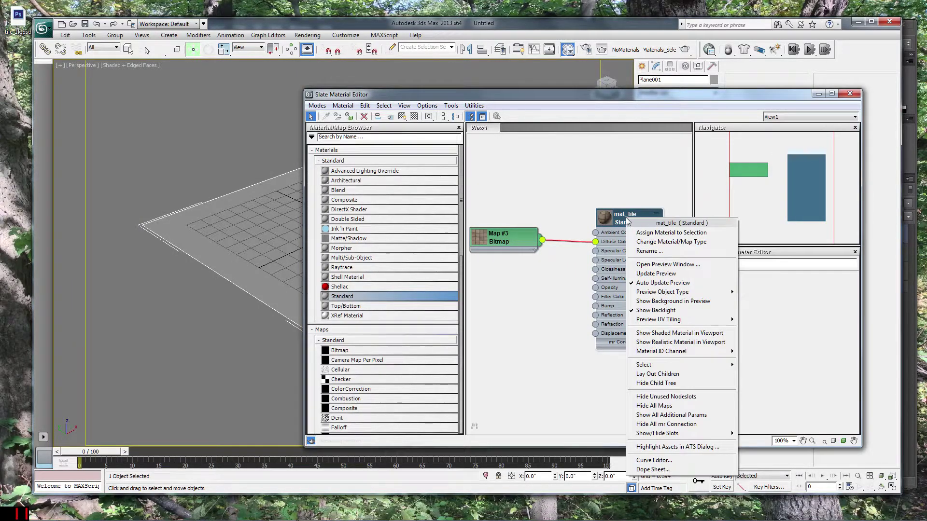
pyautogui.click(642, 333)
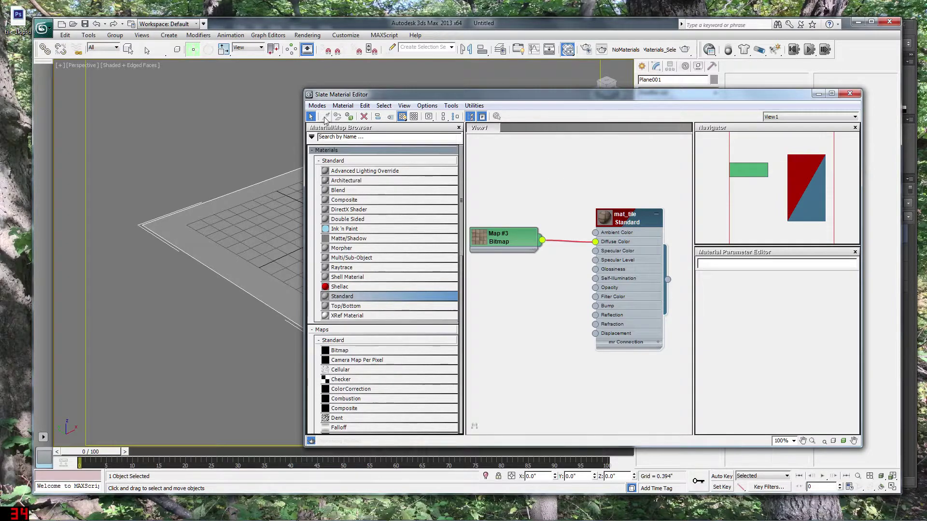
pyautogui.rightClick(622, 220)
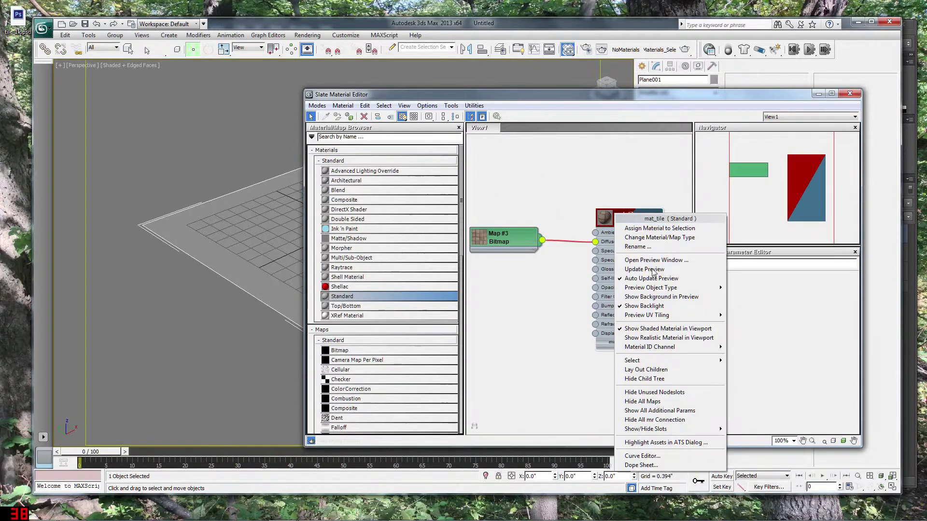
pyautogui.click(652, 329)
# Assign mat_tile to the selected plane, show it shaded in the viewport and close the Slate Material Editor
pyautogui.click(624, 223)
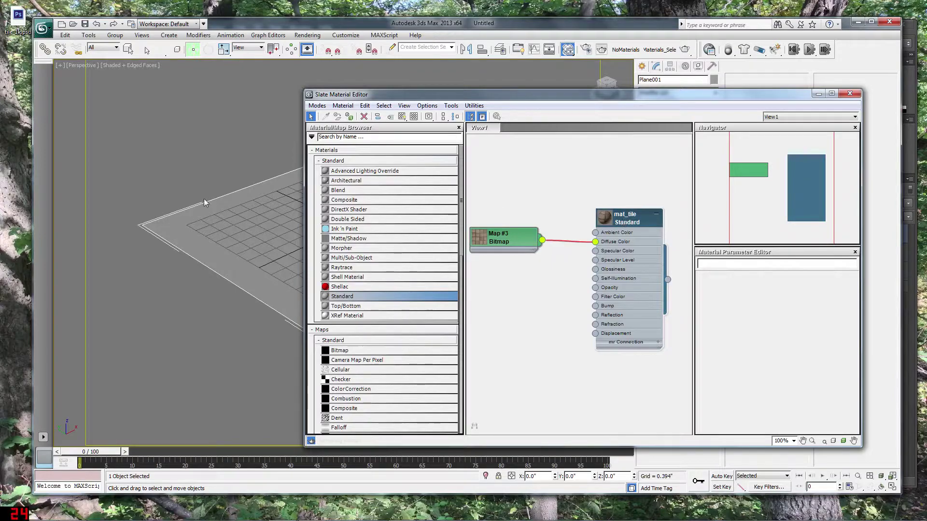
pyautogui.click(349, 116)
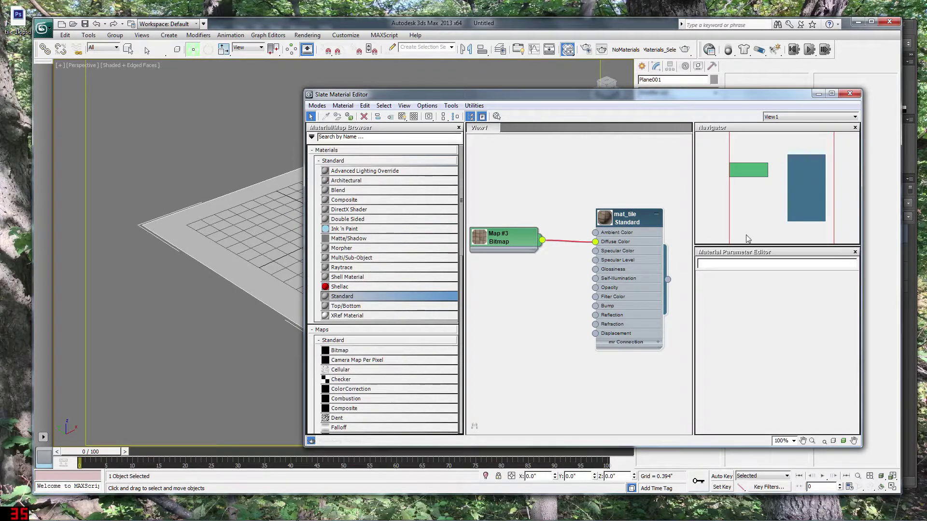
pyautogui.rightClick(629, 222)
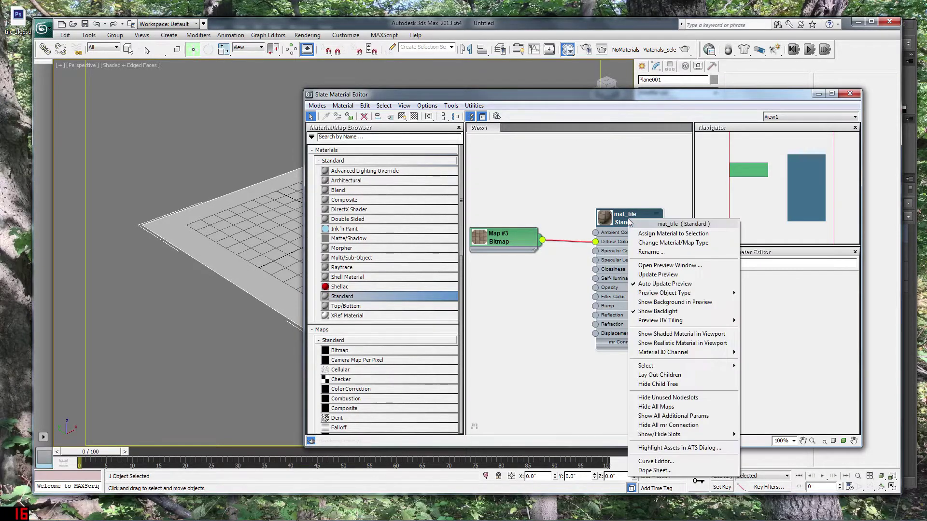
pyautogui.click(677, 337)
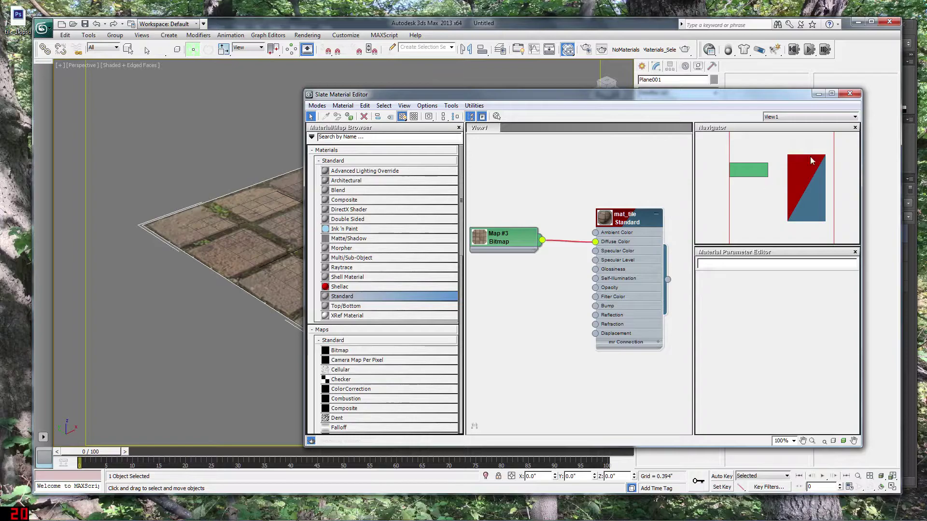
pyautogui.click(846, 94)
# Convert the textured plane to an Editable Poly
pyautogui.scroll(5, 521, 278)
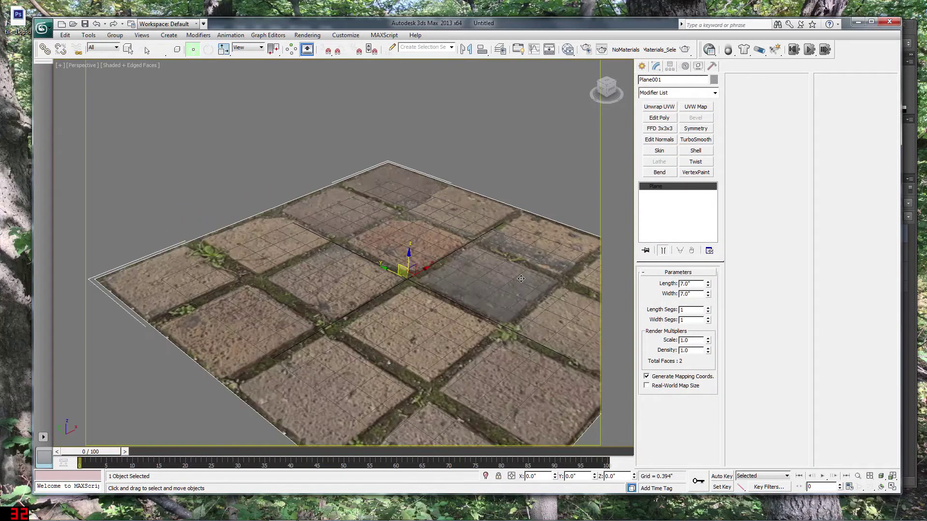
pyautogui.scroll(3, 464, 281)
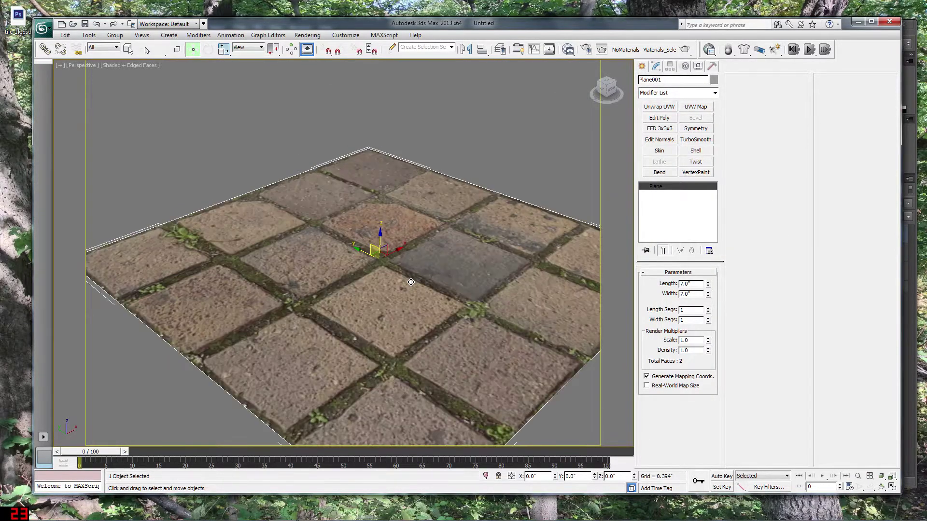
pyautogui.moveTo(429, 239); pyautogui.dragTo(524, 245)
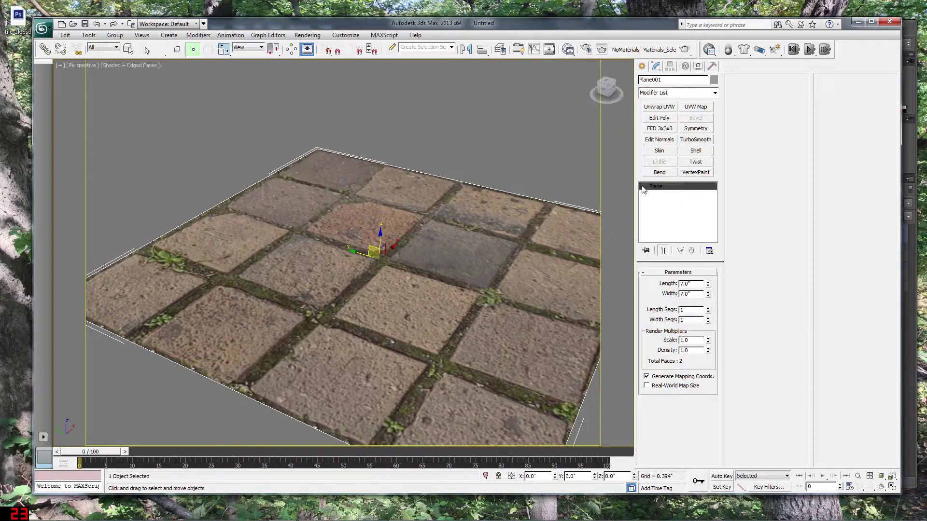
pyautogui.rightClick(510, 225)
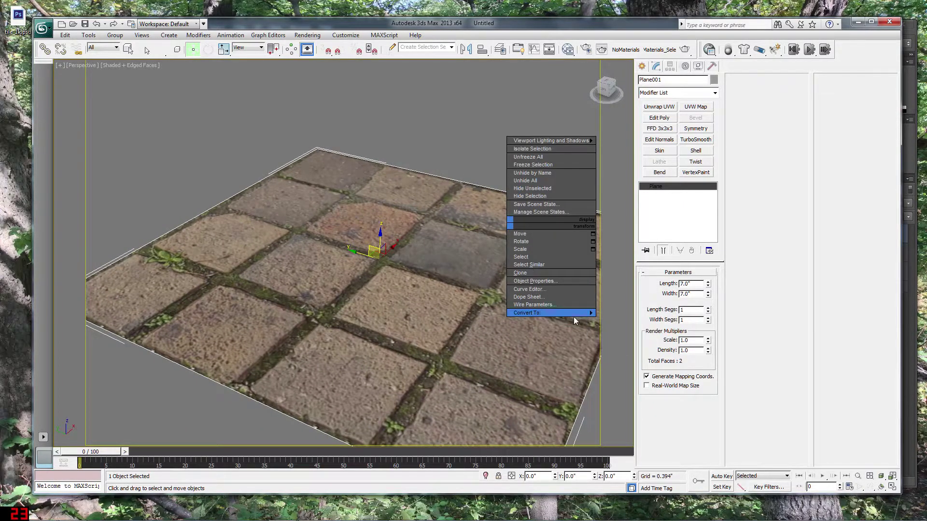
pyautogui.moveTo(595, 313)
pyautogui.click(623, 322)
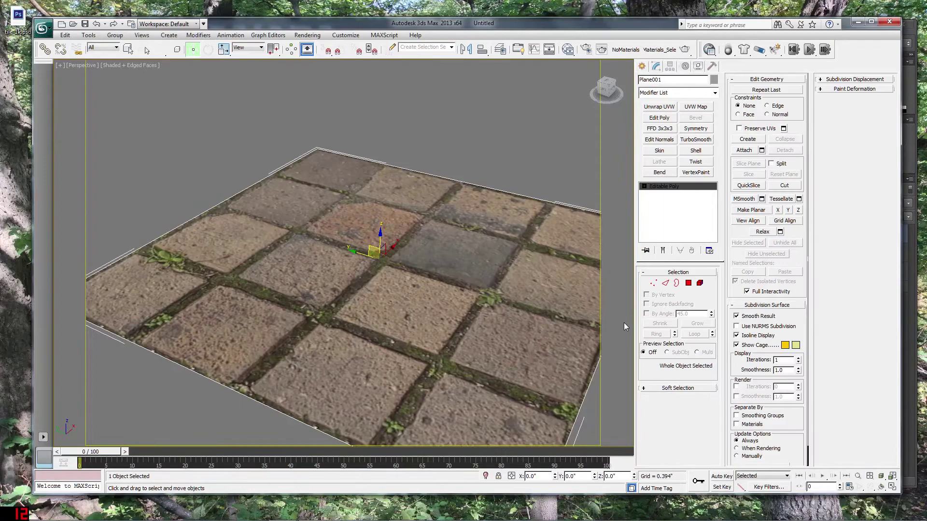
# Create a teapot about 0.555" in radius near the plane's center and a second about 0.142" beside it, rotated about -97 degrees around Z
pyautogui.click(643, 67)
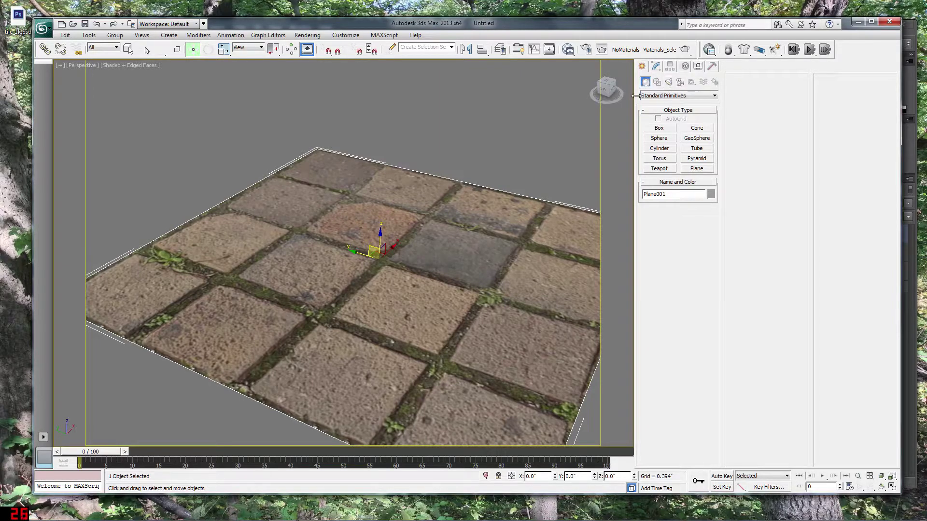
pyautogui.click(660, 169)
pyautogui.moveTo(387, 261); pyautogui.dragTo(406, 261)
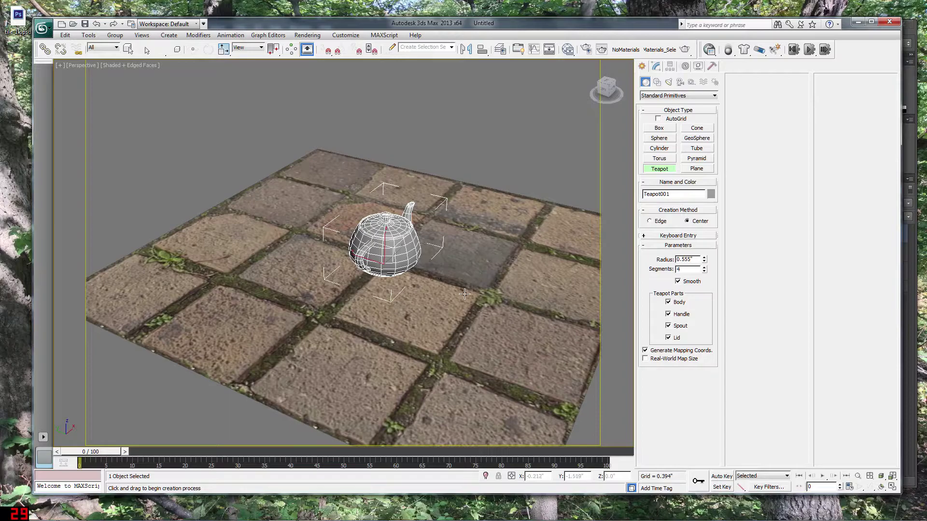
pyautogui.moveTo(448, 285); pyautogui.dragTo(365, 294)
pyautogui.rightClick(450, 289)
pyautogui.press('e')
pyautogui.scroll(-3, 504, 221)
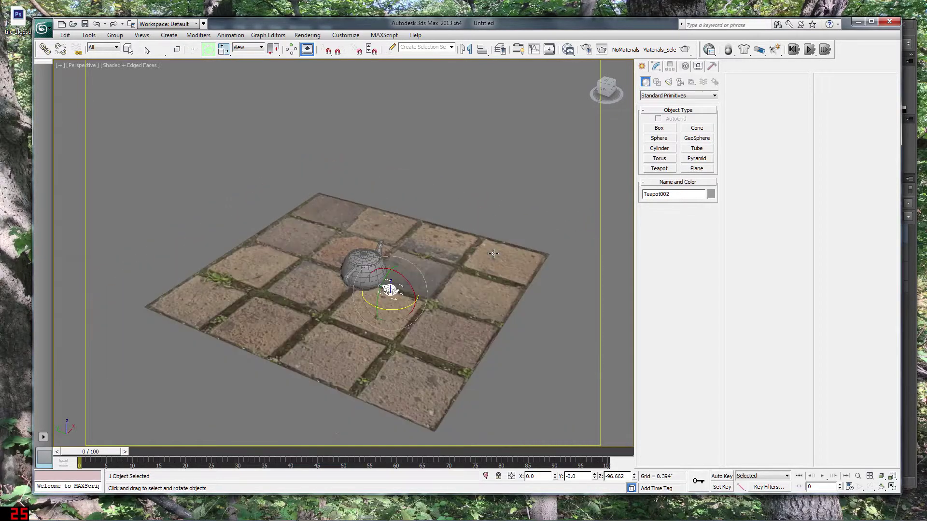
pyautogui.click(656, 66)
pyautogui.scroll(4, 497, 231)
pyautogui.press('q')
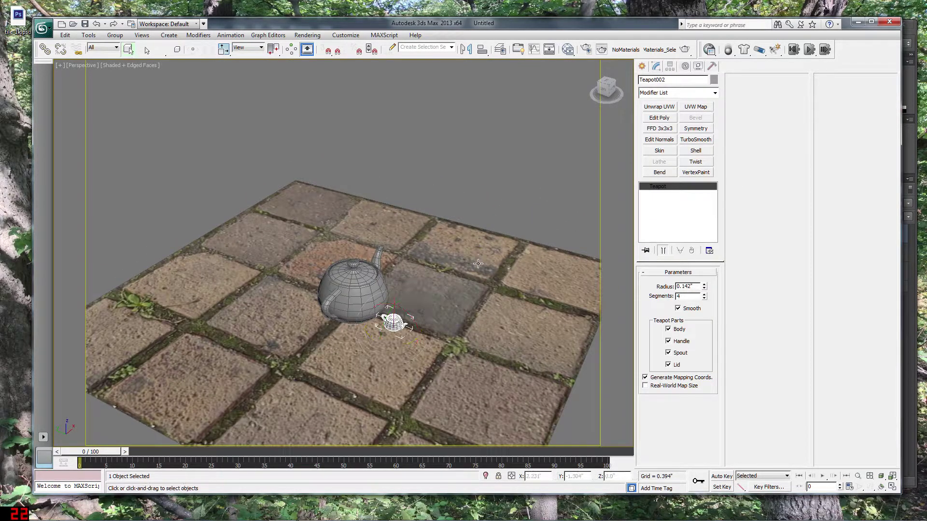
# Select the tiled plane and open its modify parameters
pyautogui.click(478, 263)
pyautogui.click(642, 66)
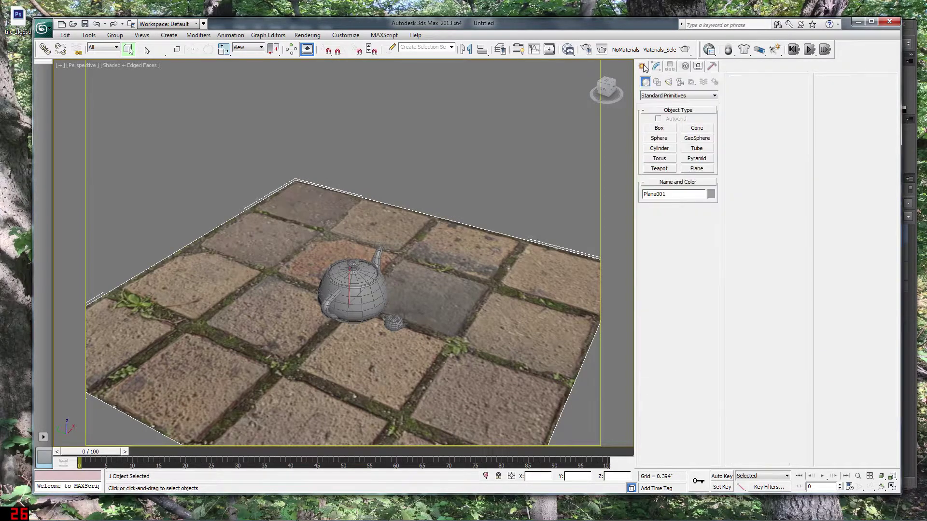
pyautogui.click(656, 66)
pyautogui.rightClick(525, 260)
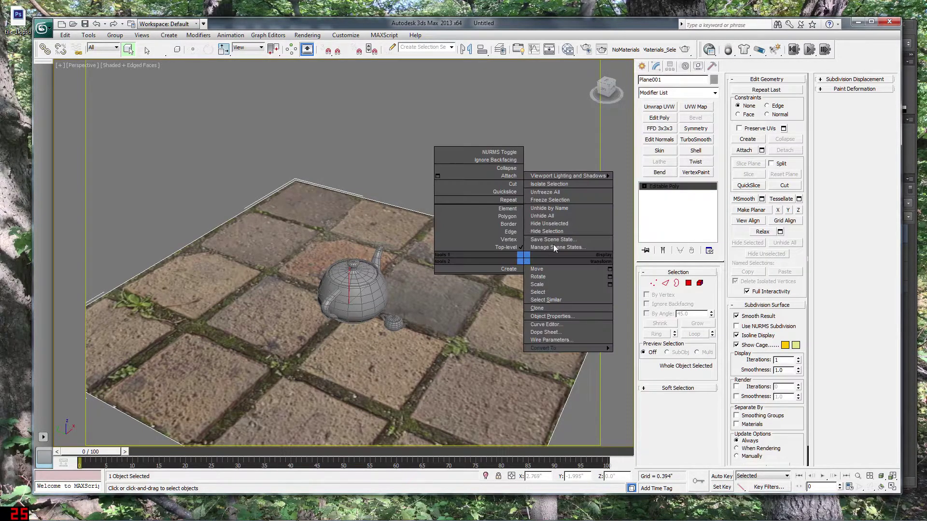
pyautogui.click(644, 68)
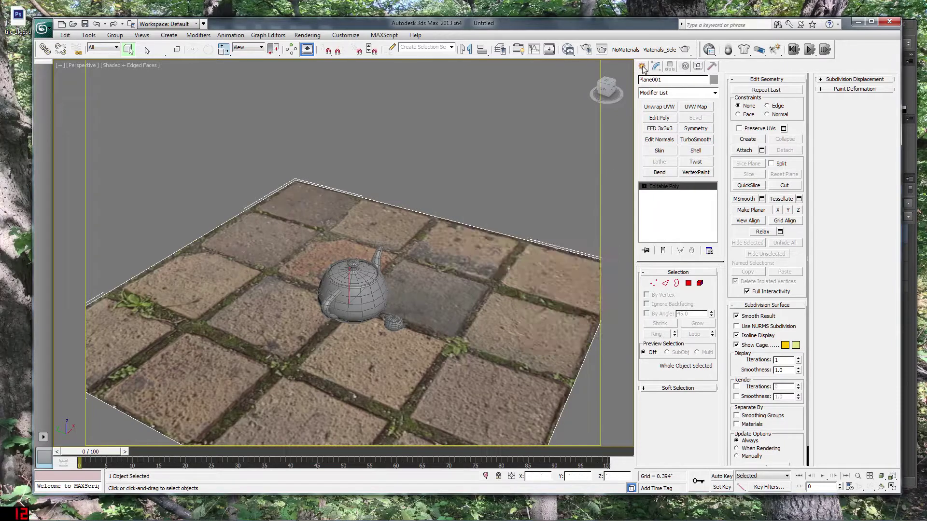
pyautogui.click(643, 68)
pyautogui.click(658, 67)
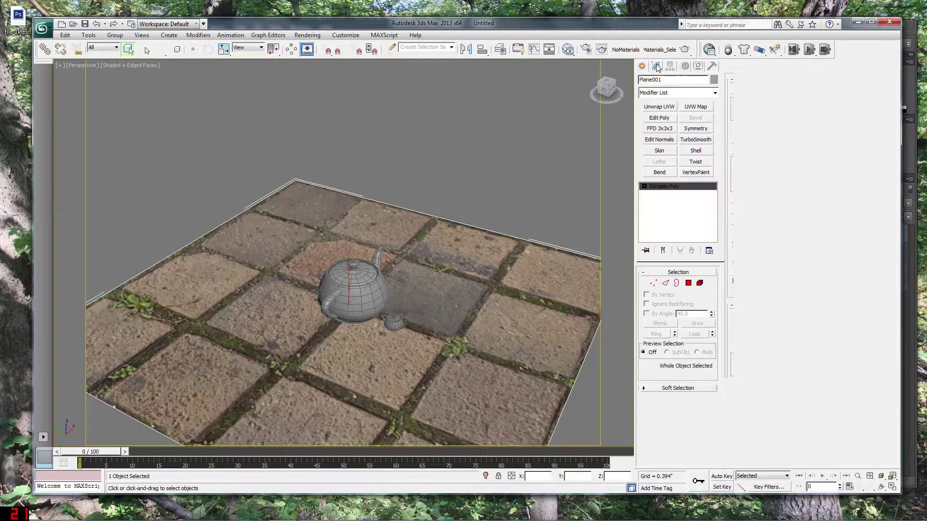
# Try a UVW Map modifier on the plane and undo it
pyautogui.click(668, 93)
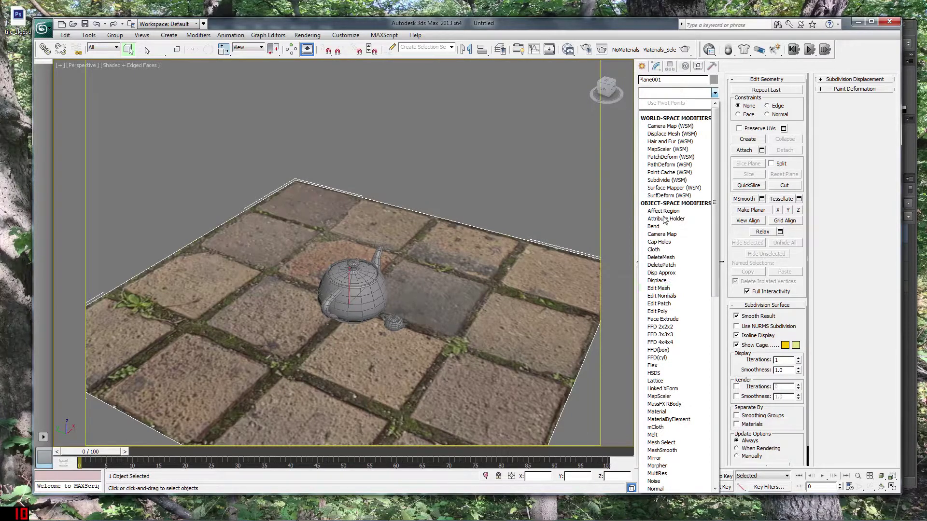
pyautogui.click(682, 110)
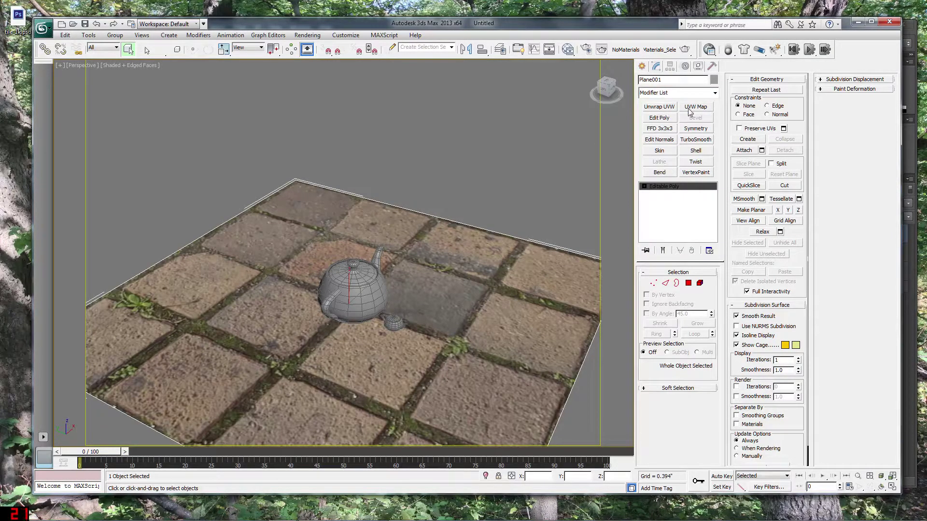
pyautogui.click(696, 107)
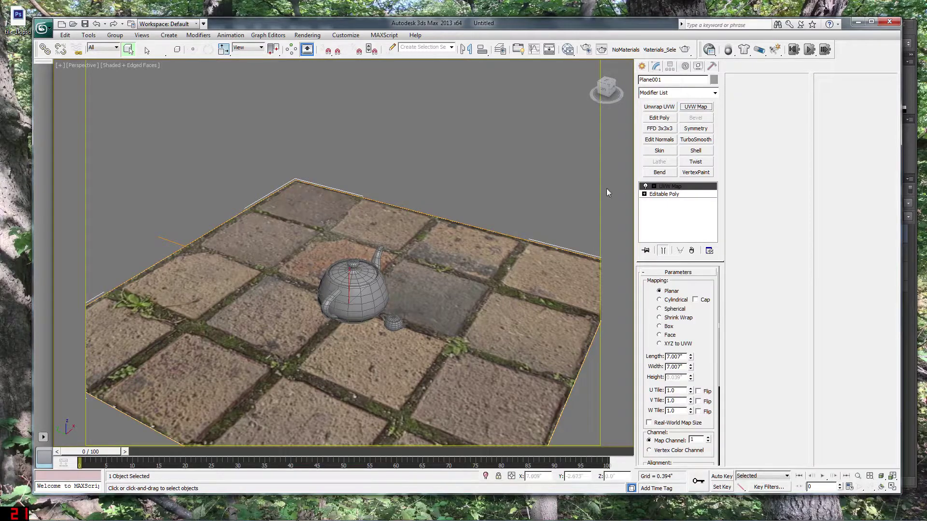
pyautogui.hotkey('ctrl', 'z')
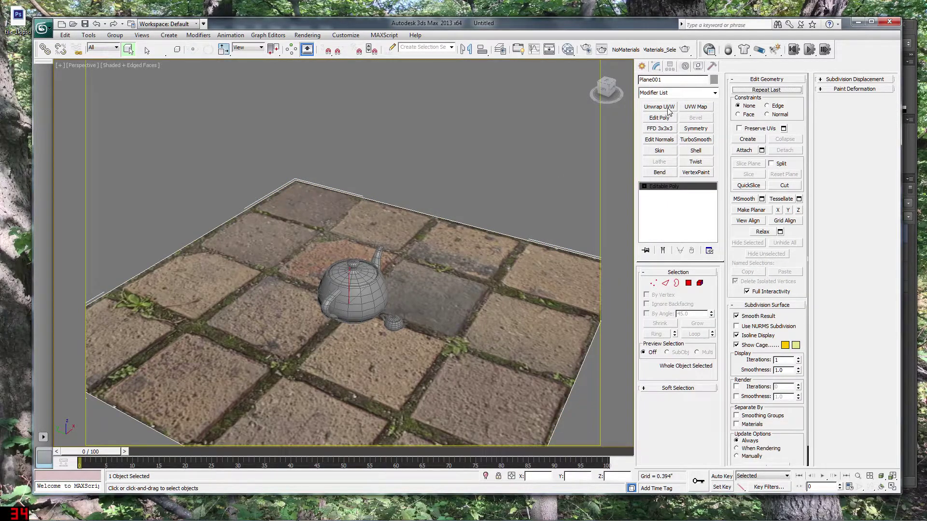
# Examine the modifier button set configuration without changing it
pyautogui.click(708, 251)
pyautogui.click(751, 263)
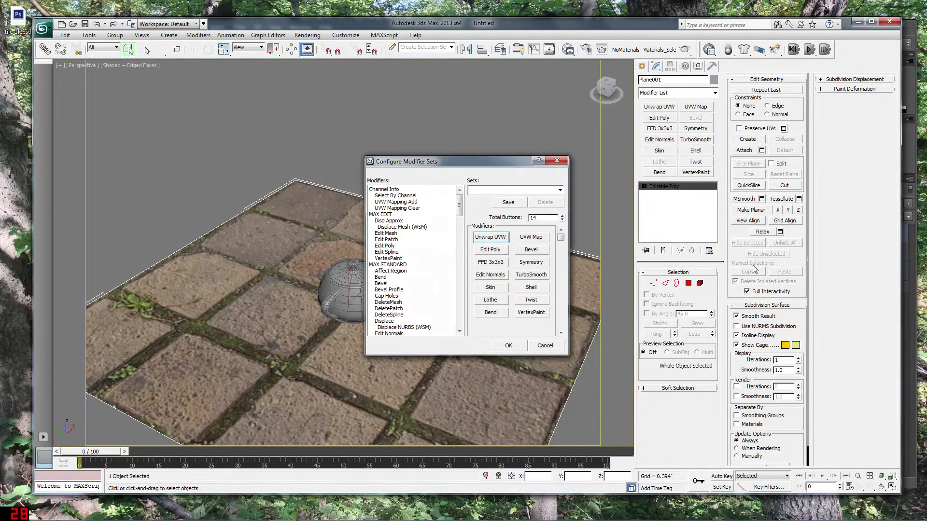
pyautogui.click(513, 347)
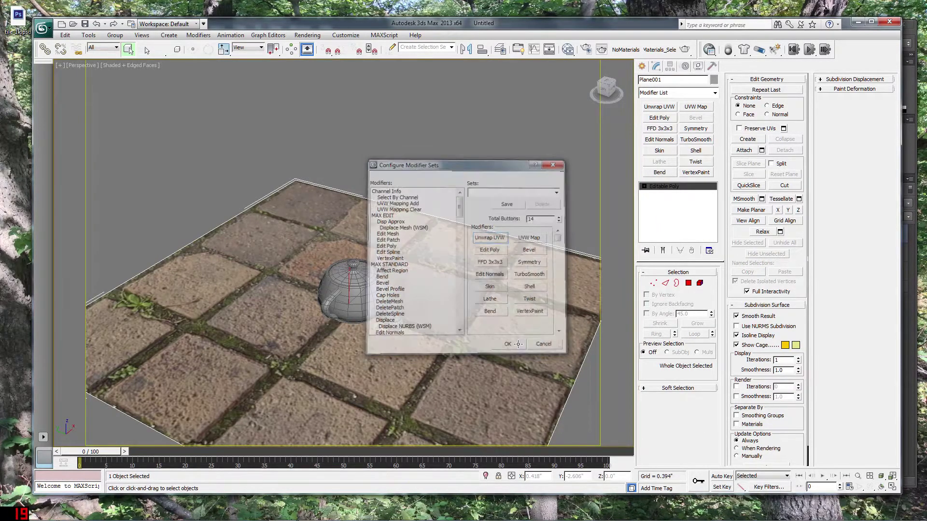
# Add a UVW Map modifier with planar mapping to the plane and activate its Gizmo sub-object
pyautogui.click(688, 93)
pyautogui.scroll(-5, 665, 251)
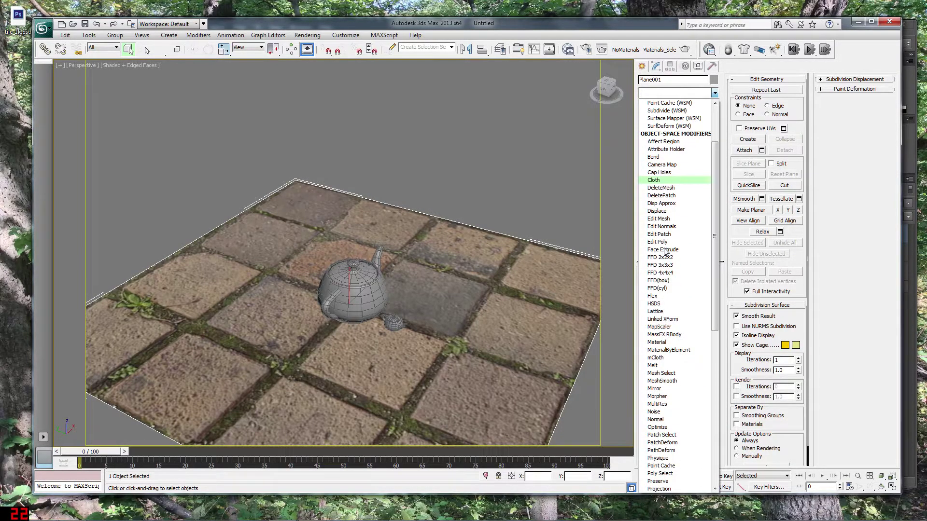
pyautogui.scroll(-10, 665, 252)
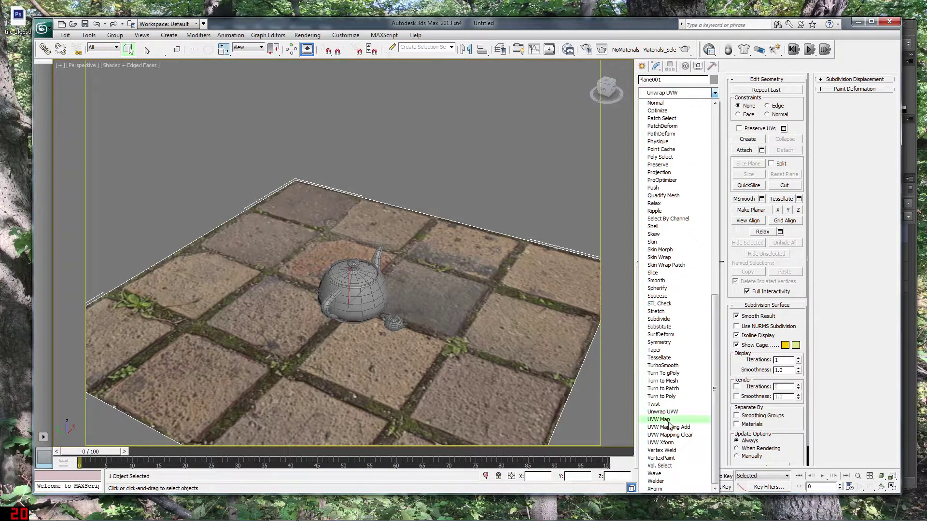
pyautogui.click(668, 421)
pyautogui.scroll(-4, 485, 293)
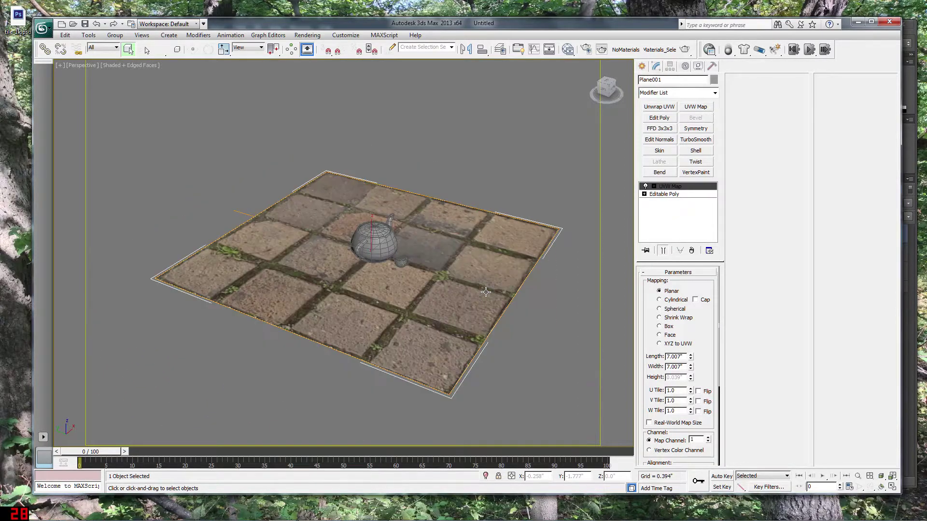
pyautogui.scroll(6, 486, 292)
pyautogui.click(655, 186)
pyautogui.click(670, 194)
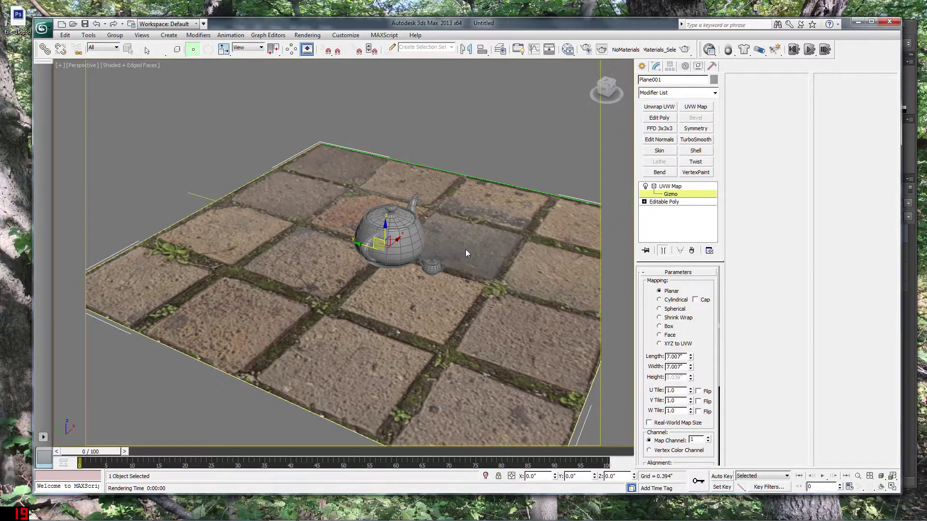
# Scale the UVW Map gizmo to about 15 percent in the floor plane and convert the plane to Editable Poly
pyautogui.scroll(-3, 466, 251)
pyautogui.press('r')
pyautogui.moveTo(370, 242); pyautogui.dragTo(347, 165)
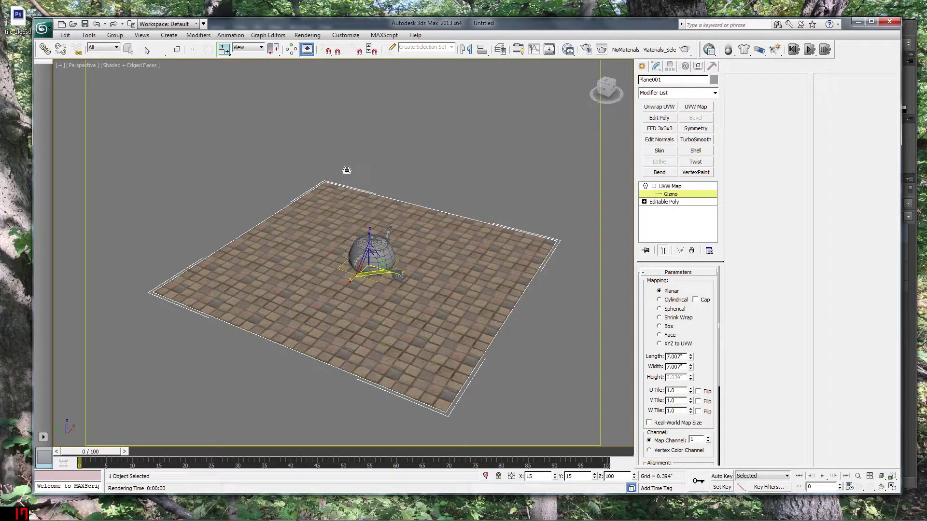
pyautogui.scroll(3, 390, 240)
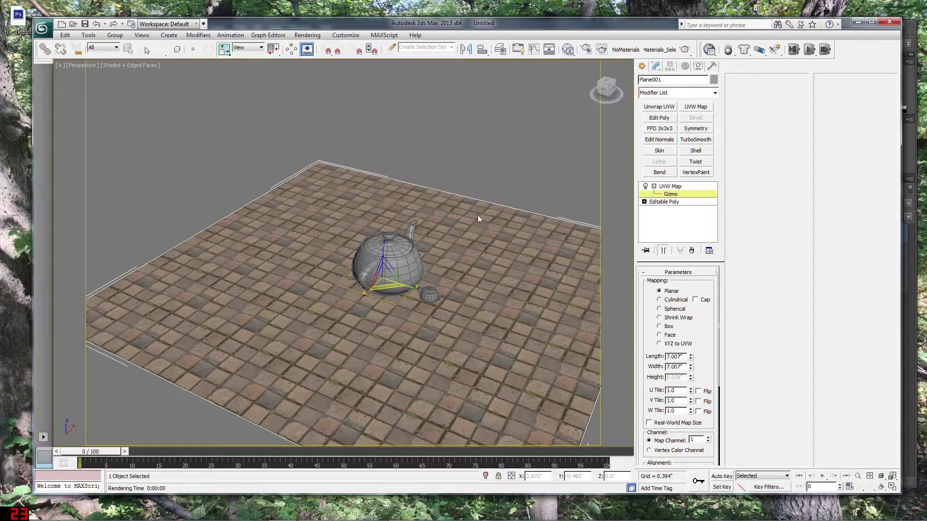
pyautogui.rightClick(521, 251)
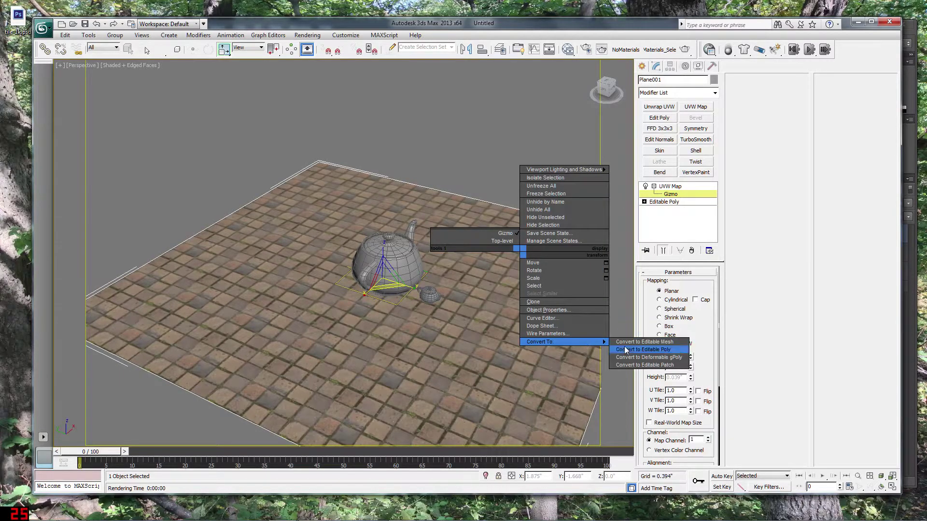
pyautogui.click(671, 351)
# Create a standard Omni light near the far corner of the tiled plane and raise it to about 1.71" above the floor
pyautogui.moveTo(531, 338); pyautogui.dragTo(463, 341)
pyautogui.click(642, 67)
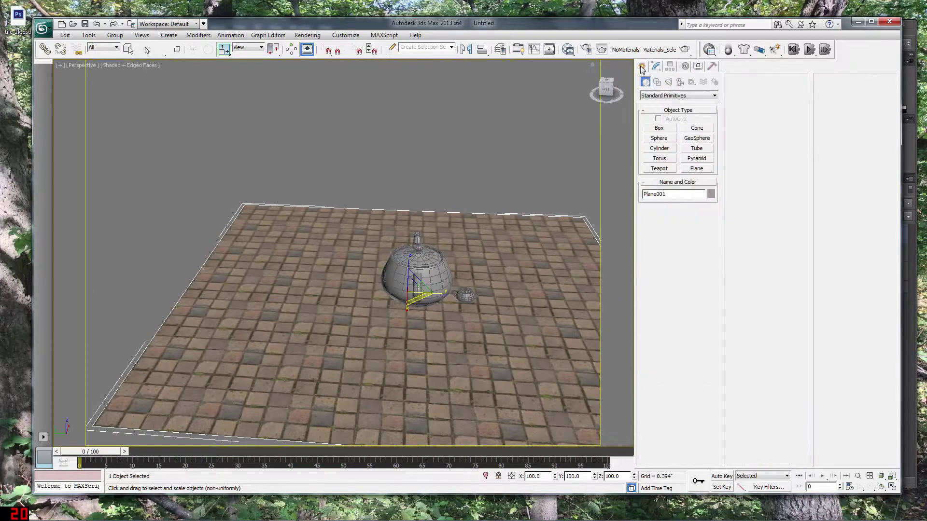
pyautogui.click(669, 83)
pyautogui.click(674, 96)
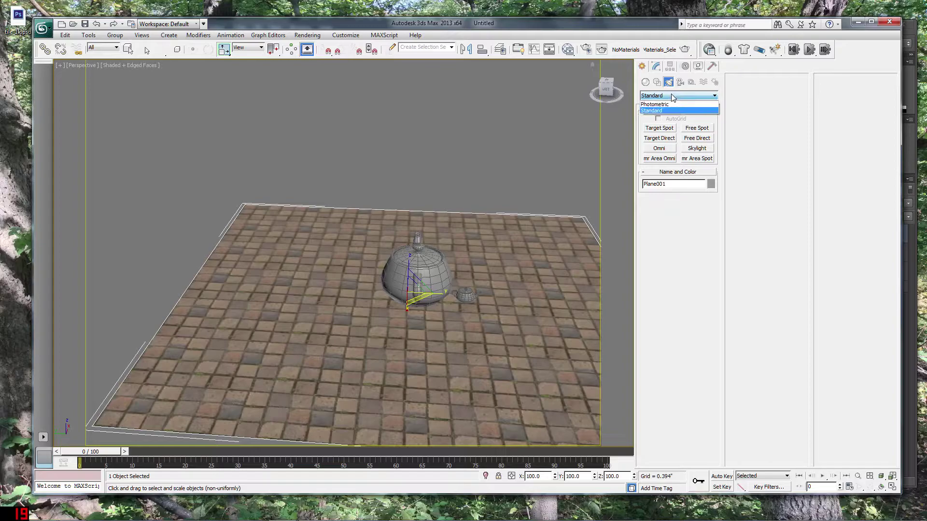
pyautogui.click(668, 104)
pyautogui.click(666, 96)
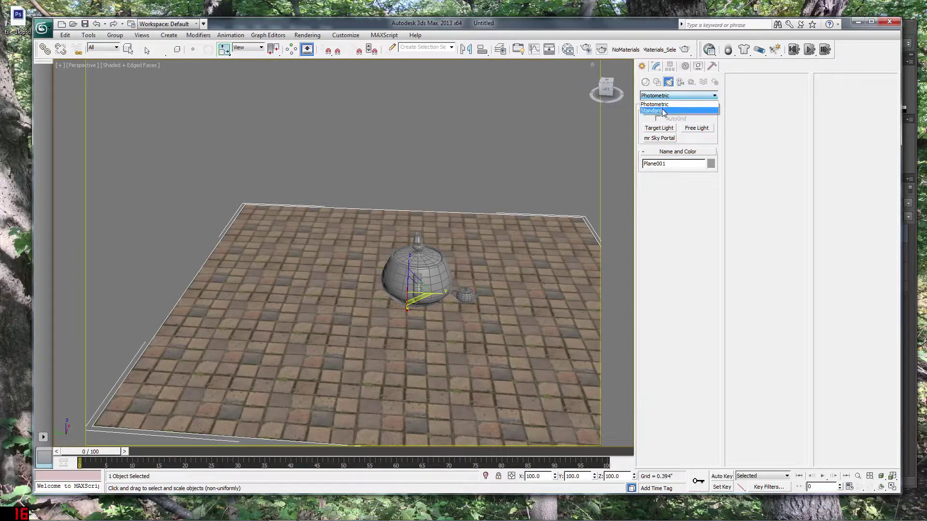
pyautogui.click(662, 110)
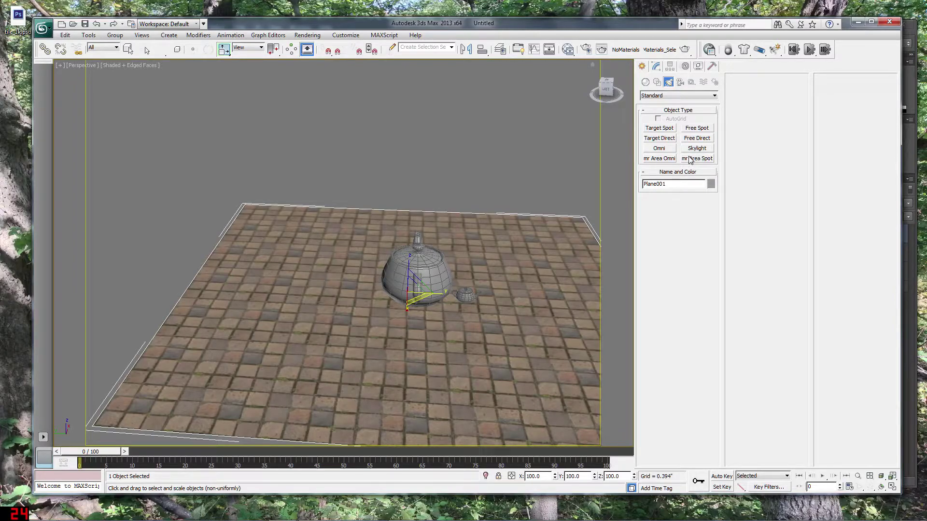
pyautogui.click(664, 150)
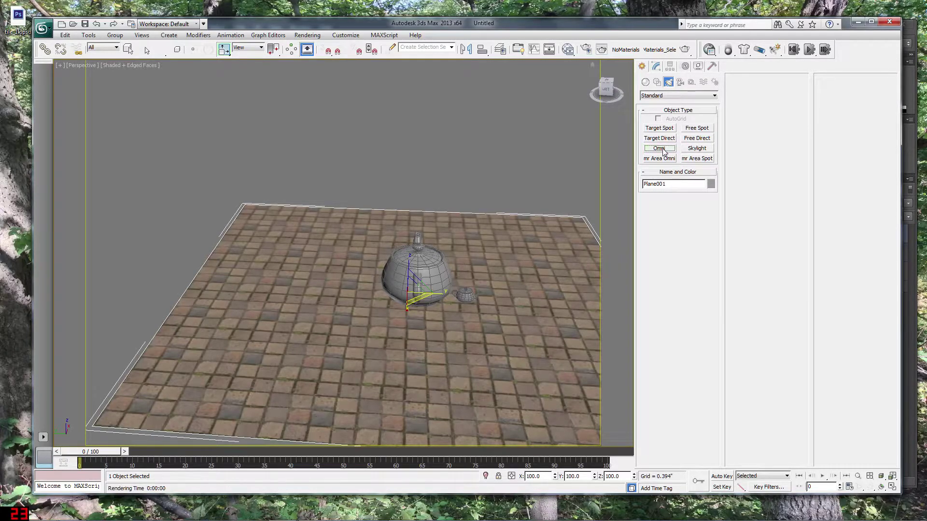
pyautogui.click(237, 288)
pyautogui.press('w')
pyautogui.moveTo(236, 263); pyautogui.dragTo(230, 163)
# Change the new light's type to Directional
pyautogui.click(656, 66)
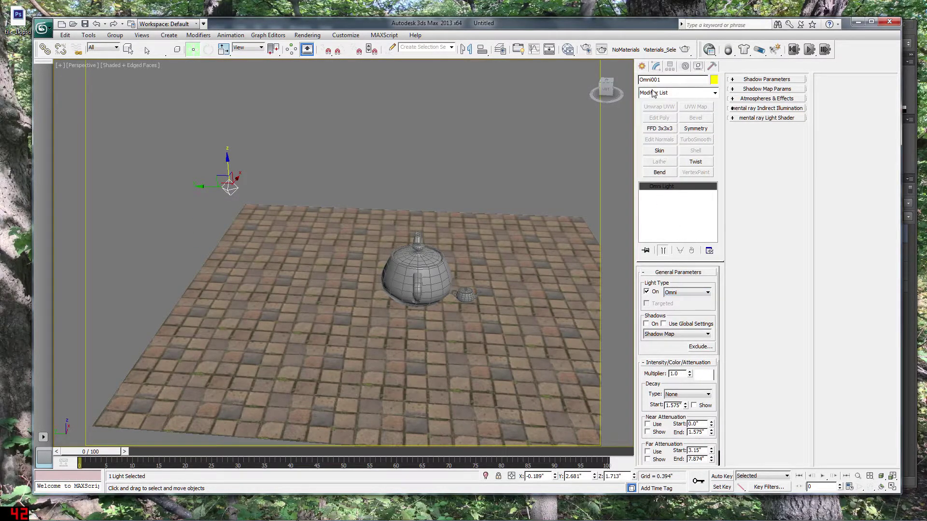
pyautogui.click(680, 293)
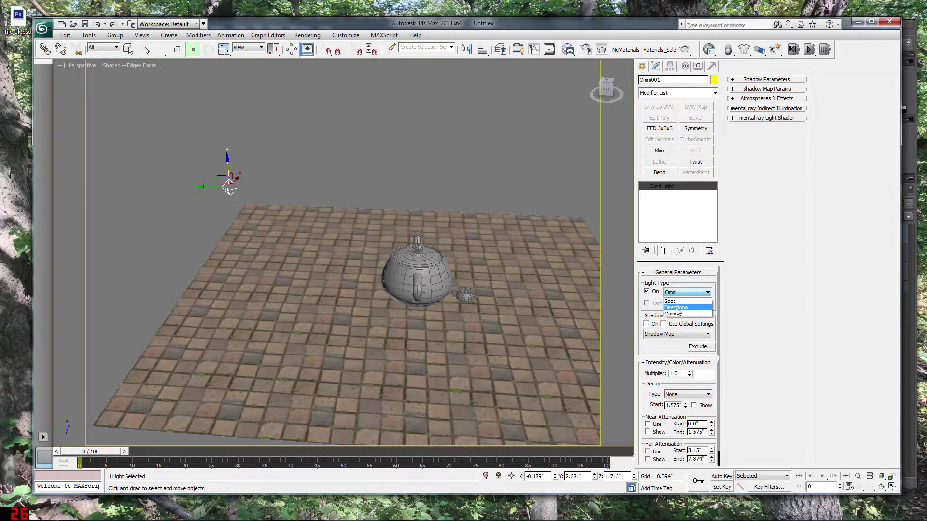
pyautogui.click(676, 307)
# Rotate the directional light by about -20 degrees around its X axis and move it along Y to about 4.73"
pyautogui.moveTo(338, 191); pyautogui.dragTo(424, 207)
pyautogui.press('e')
pyautogui.moveTo(338, 189); pyautogui.dragTo(333, 173)
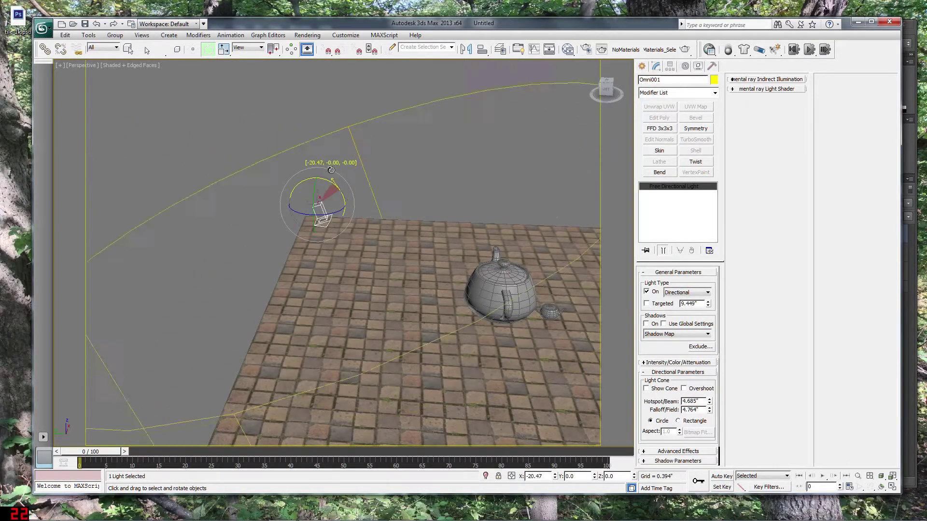
pyautogui.press('w')
pyautogui.moveTo(285, 201); pyautogui.dragTo(121, 197)
# Render close-up views of the tiled floor and teapots from two angles to check the lighting
pyautogui.moveTo(387, 207)
pyautogui.mouseDown()
pyautogui.moveTo(413, 215)
pyautogui.moveTo(378, 198)
pyautogui.mouseUp()
pyautogui.hotkey('shift', 'q')
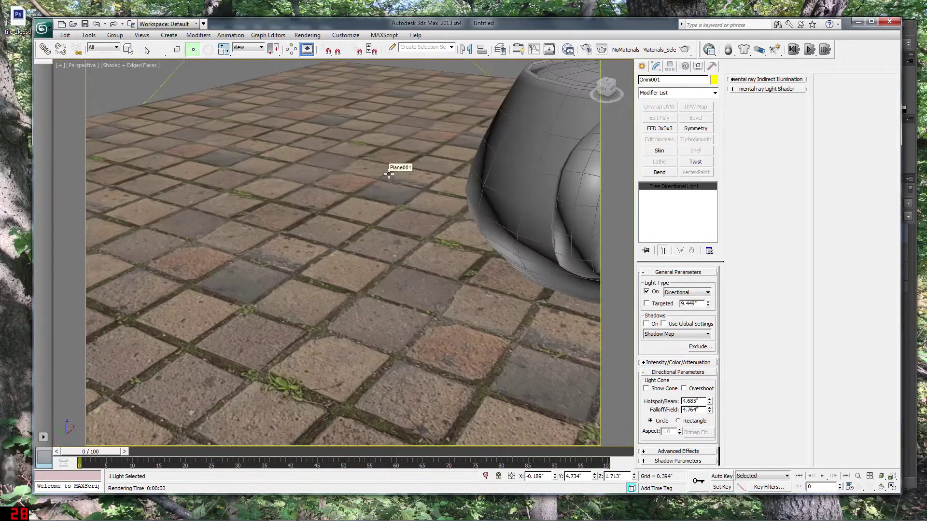
pyautogui.hotkey('shift', 'q')
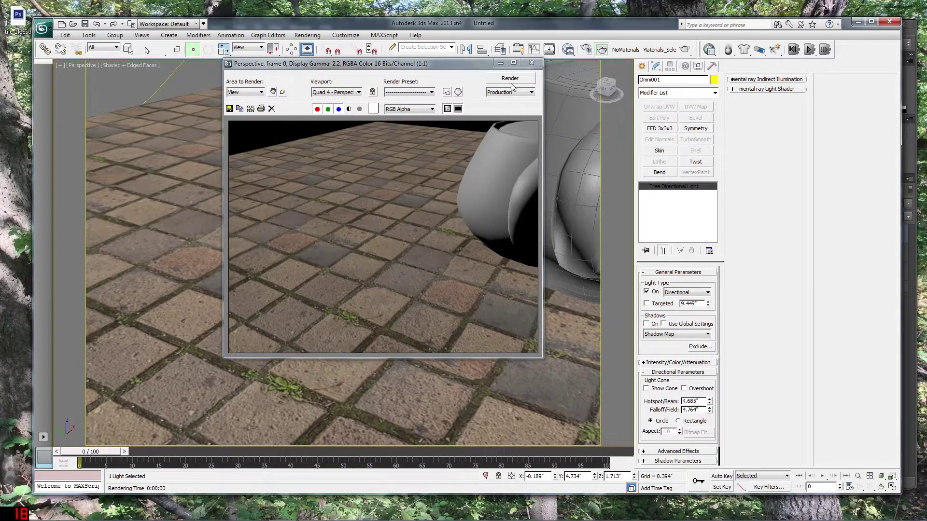
pyautogui.click(531, 64)
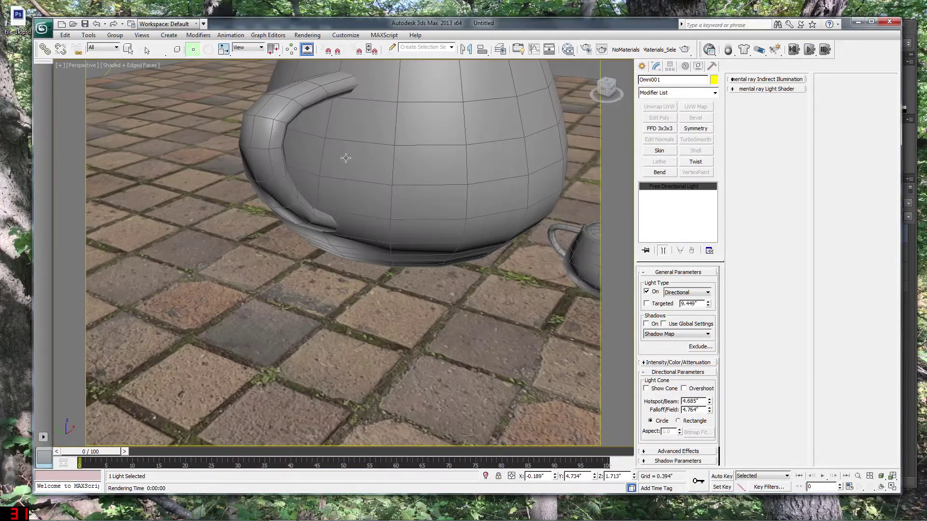
pyautogui.hotkey('shift', 'q')
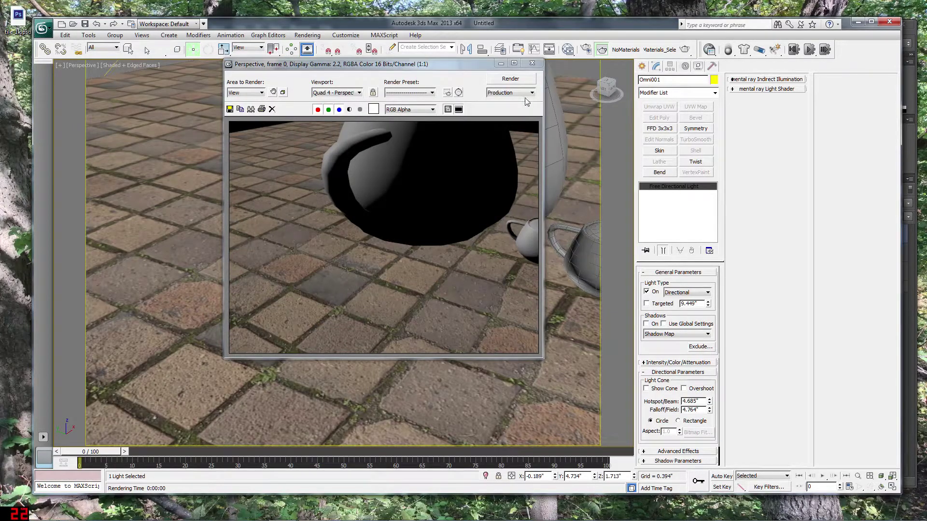
# Turn on Shadow Map shadows for the directional light and render the teapot view
pyautogui.click(532, 64)
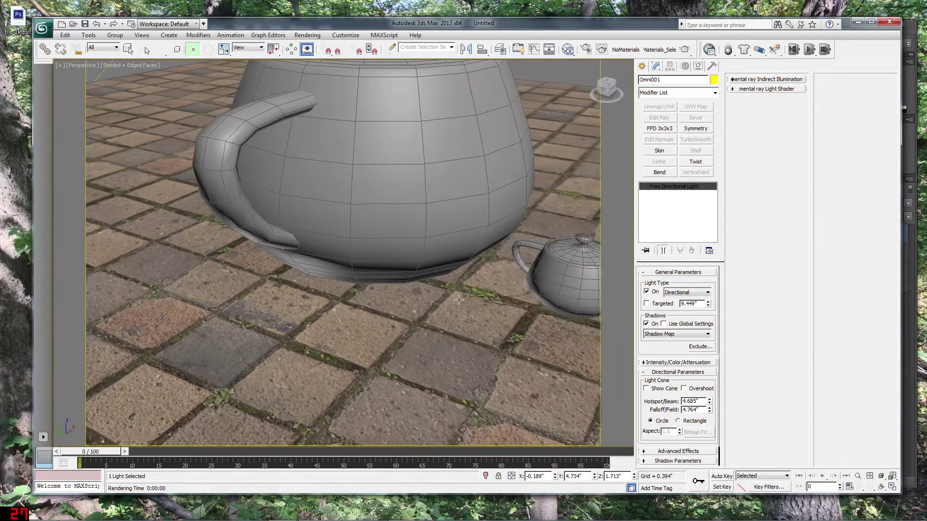
pyautogui.hotkey('shift', 'q')
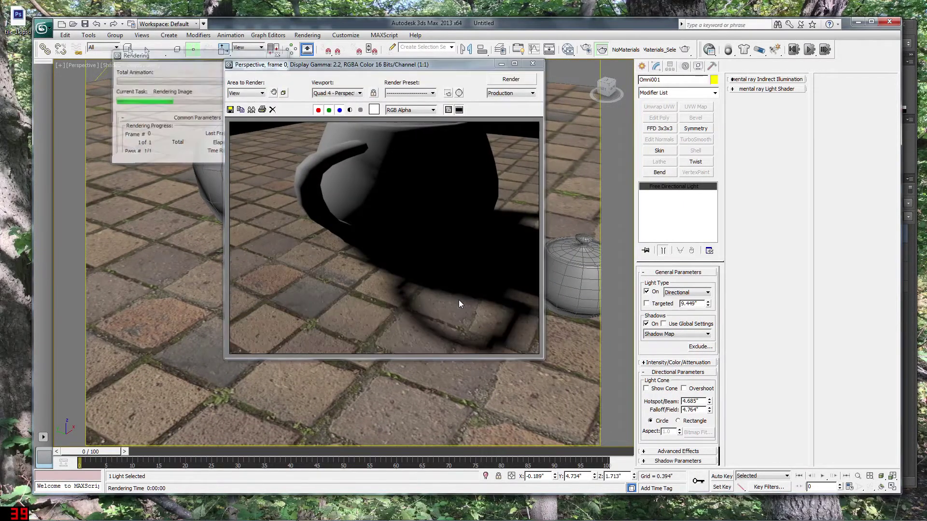
pyautogui.click(533, 64)
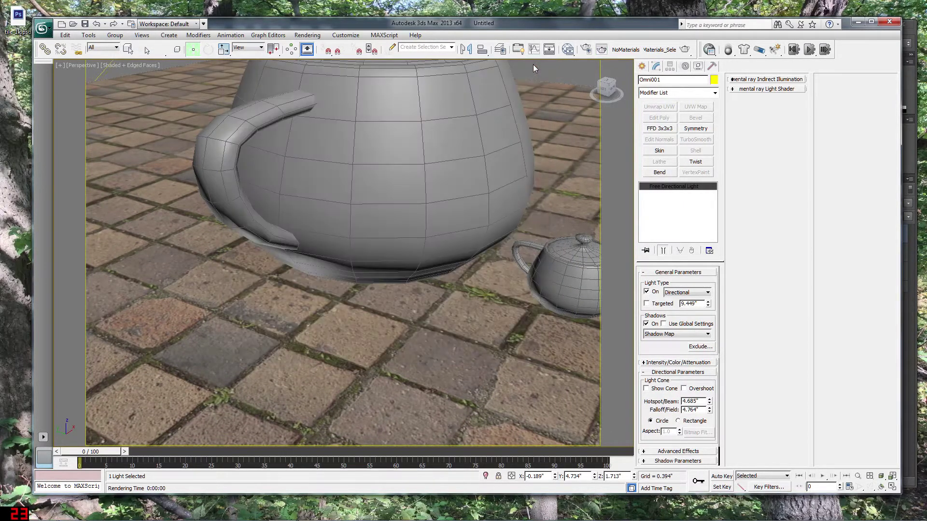
# Open the Slate Material Editor and add a Color Correction map node below the tile bitmap node
pyautogui.press('m')
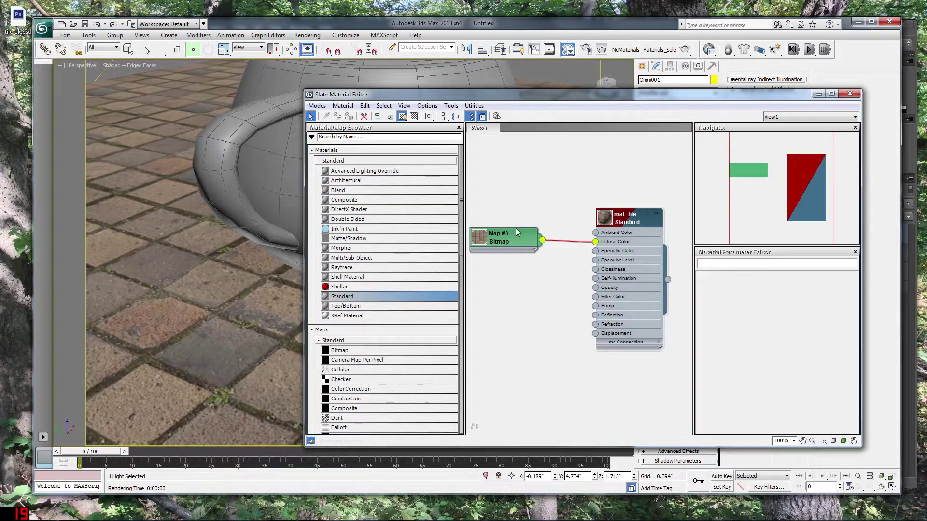
pyautogui.moveTo(460, 202); pyautogui.dragTo(480, 260)
pyautogui.click(351, 229)
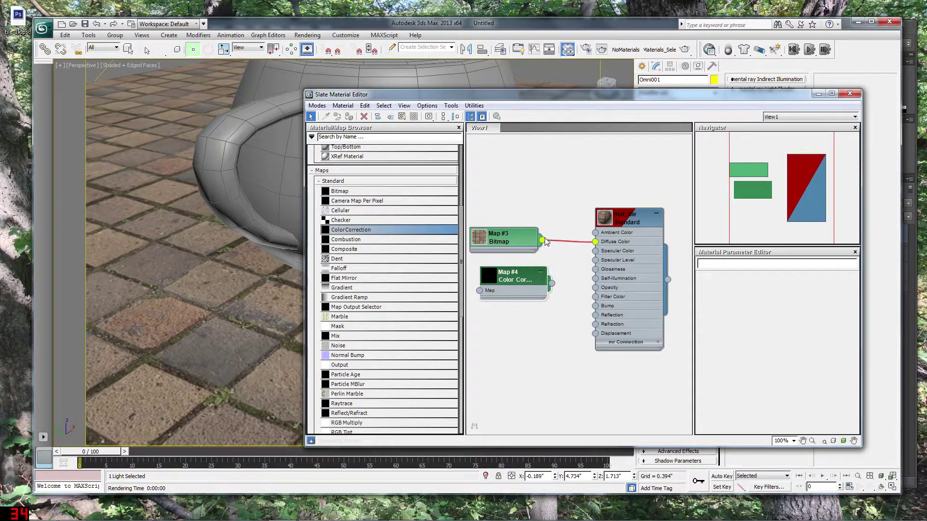
pyautogui.moveTo(542, 241); pyautogui.dragTo(496, 267)
pyautogui.moveTo(484, 284); pyautogui.dragTo(367, 239)
pyautogui.click(509, 277)
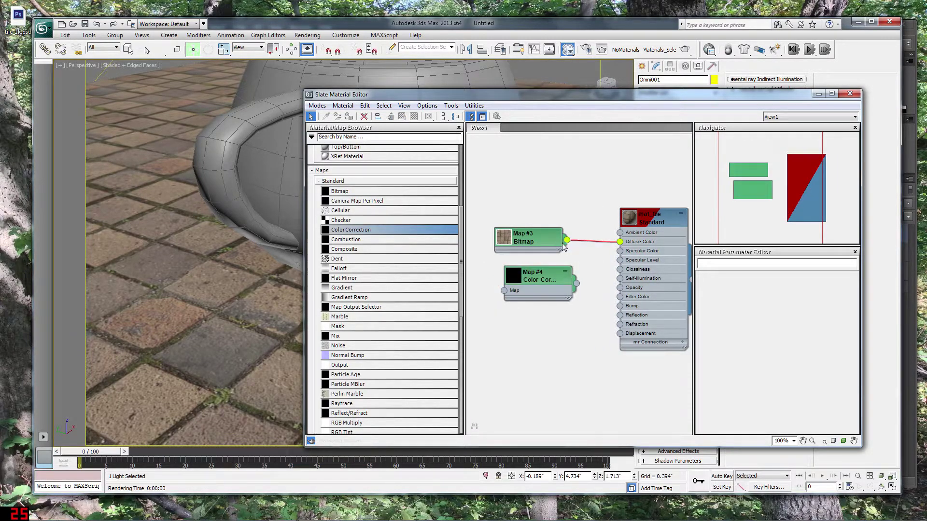
pyautogui.moveTo(411, 252); pyautogui.dragTo(547, 335)
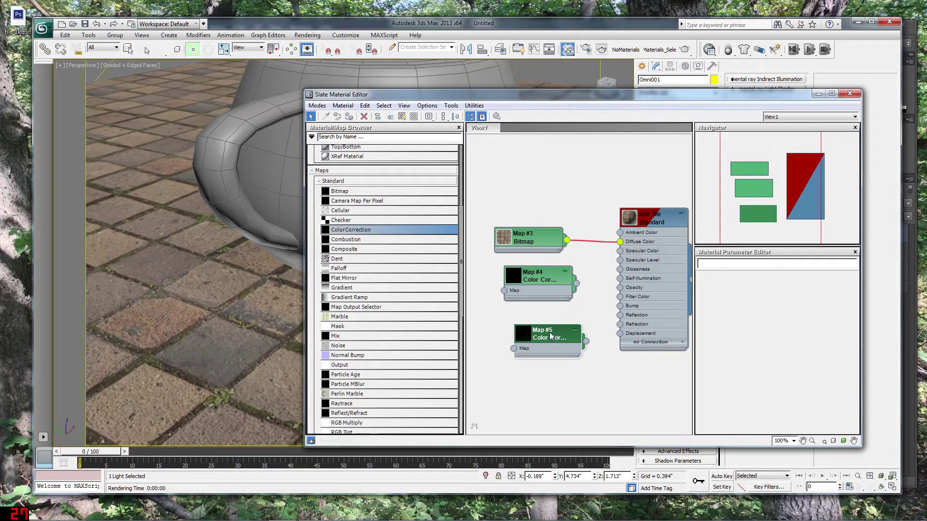
pyautogui.hotkey('ctrl', 'z')
pyautogui.click(540, 288)
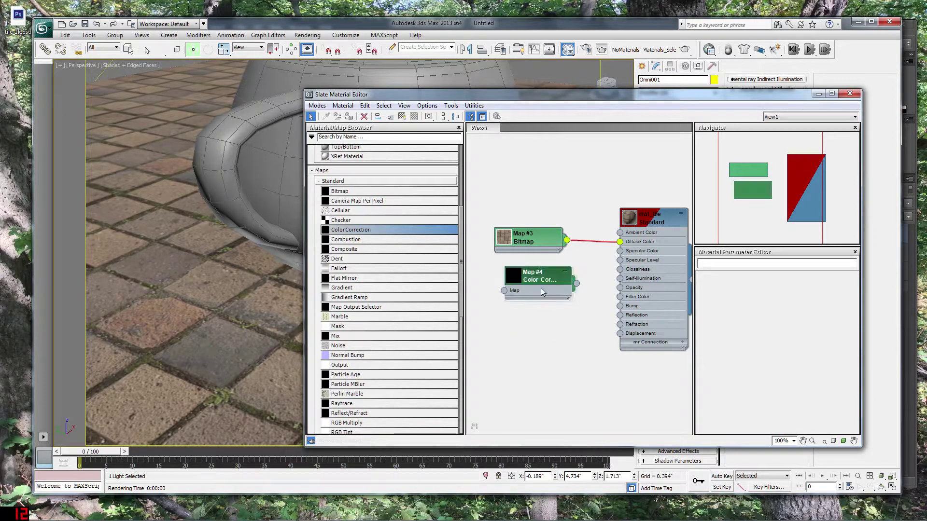
# Connect the tile bitmap to the Color Correction map, set its saturation to -100, and enlarge the node's preview
pyautogui.moveTo(568, 243); pyautogui.dragTo(546, 288)
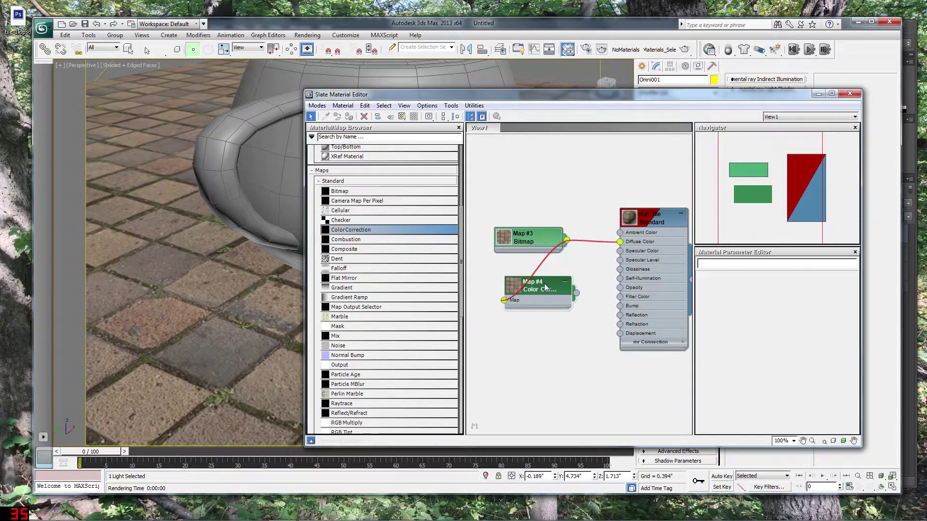
pyautogui.doubleClick(545, 288)
pyautogui.moveTo(776, 408); pyautogui.dragTo(703, 408)
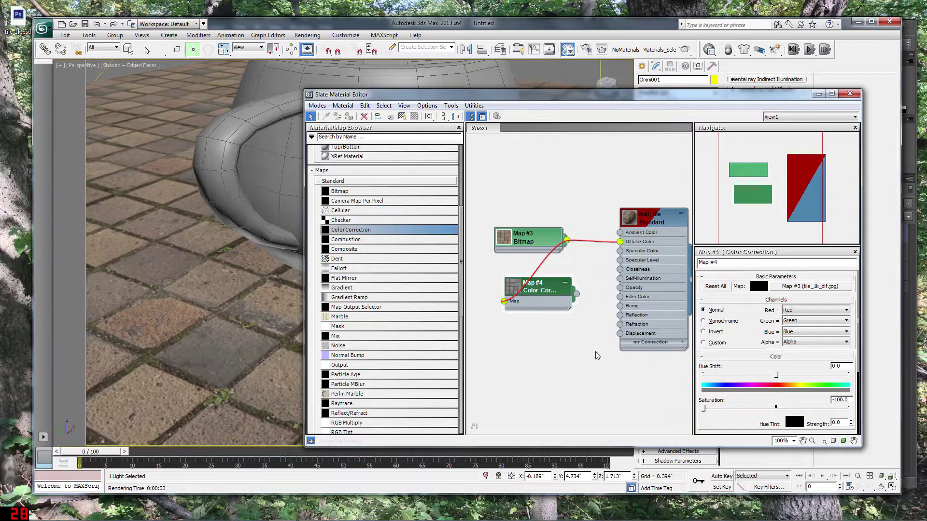
pyautogui.doubleClick(508, 288)
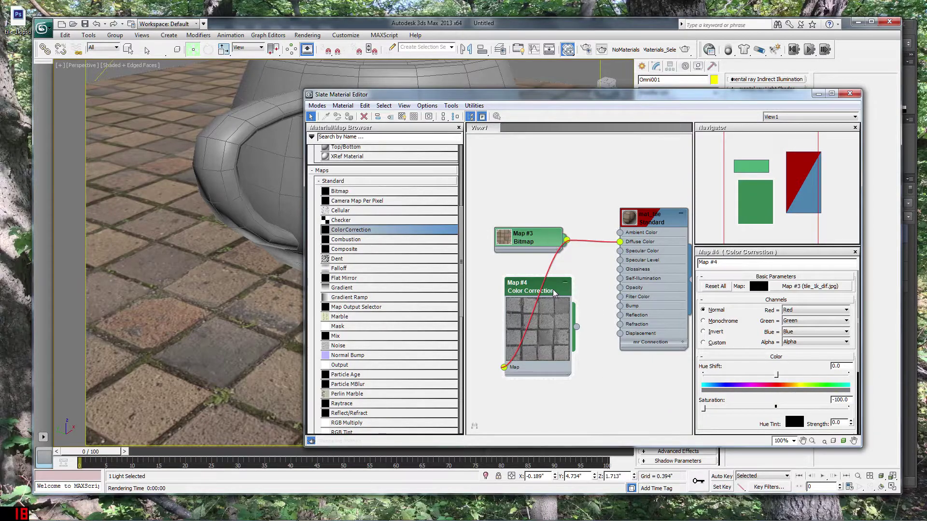
pyautogui.moveTo(554, 290); pyautogui.dragTo(553, 272)
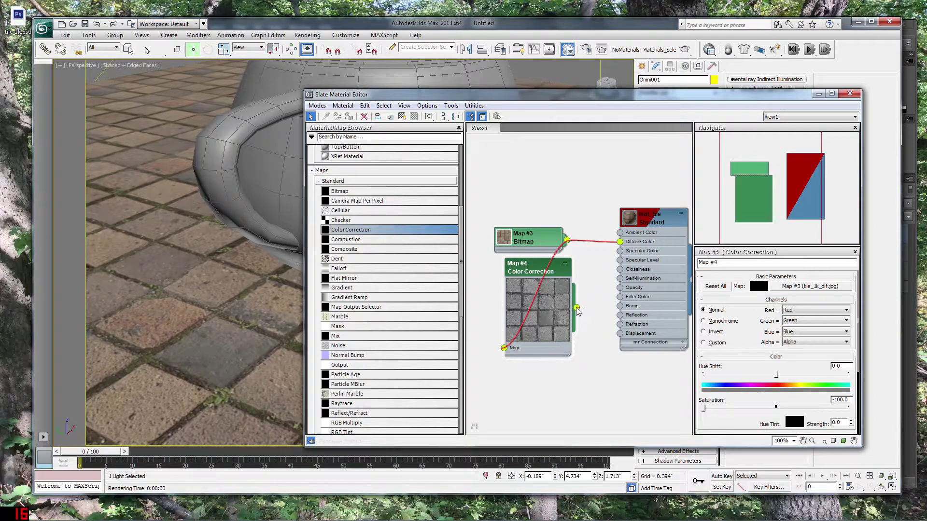
# Enlarge the mat_tile material preview and connect the Color Correction map's output to the Bump slot
pyautogui.doubleClick(636, 219)
pyautogui.doubleClick(636, 248)
pyautogui.doubleClick(636, 218)
pyautogui.moveTo(684, 418); pyautogui.dragTo(695, 393)
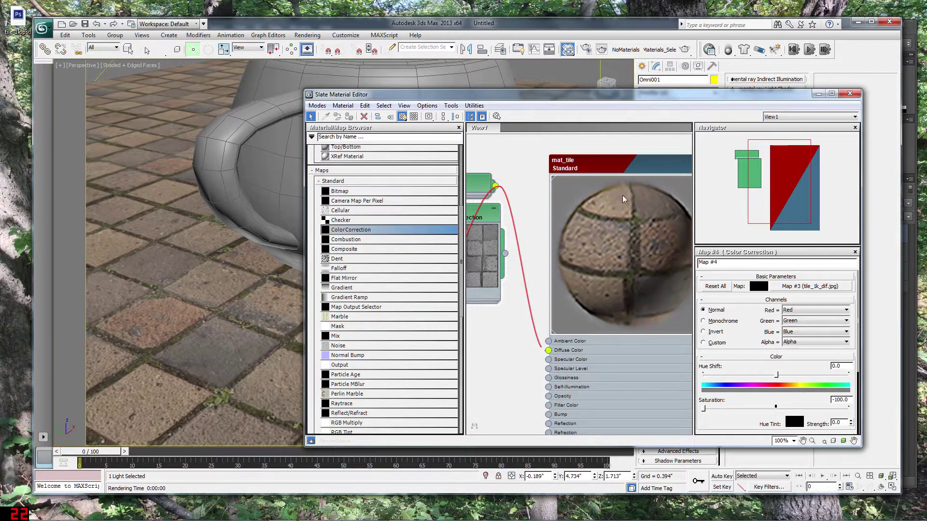
pyautogui.scroll(-3, 617, 135)
pyautogui.scroll(2, 604, 154)
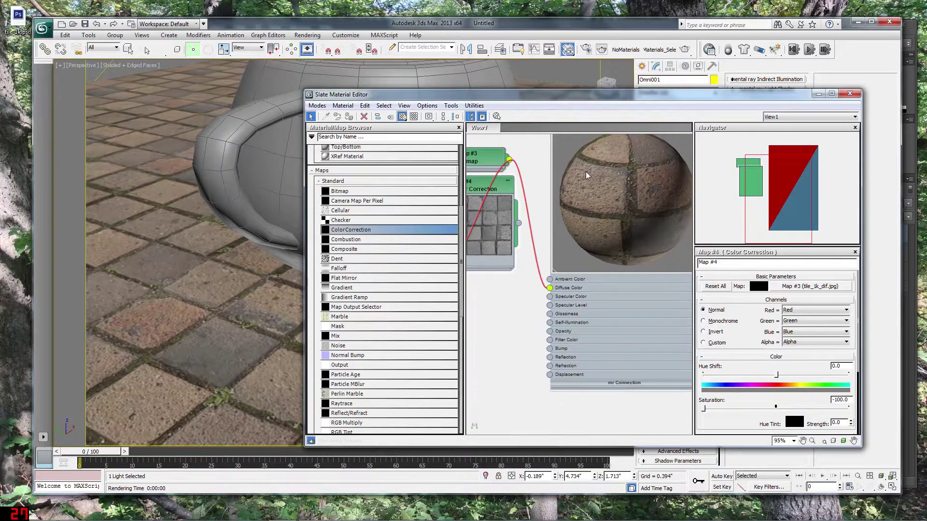
pyautogui.moveTo(518, 223); pyautogui.dragTo(552, 352)
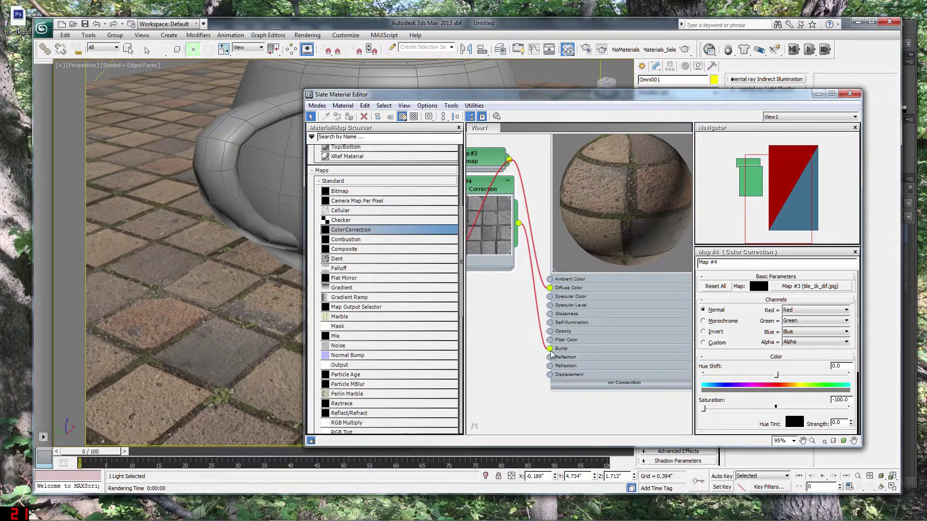
# Open the mat_tile material's Maps settings and its Bump amount value
pyautogui.moveTo(604, 147); pyautogui.dragTo(578, 164)
pyautogui.doubleClick(580, 143)
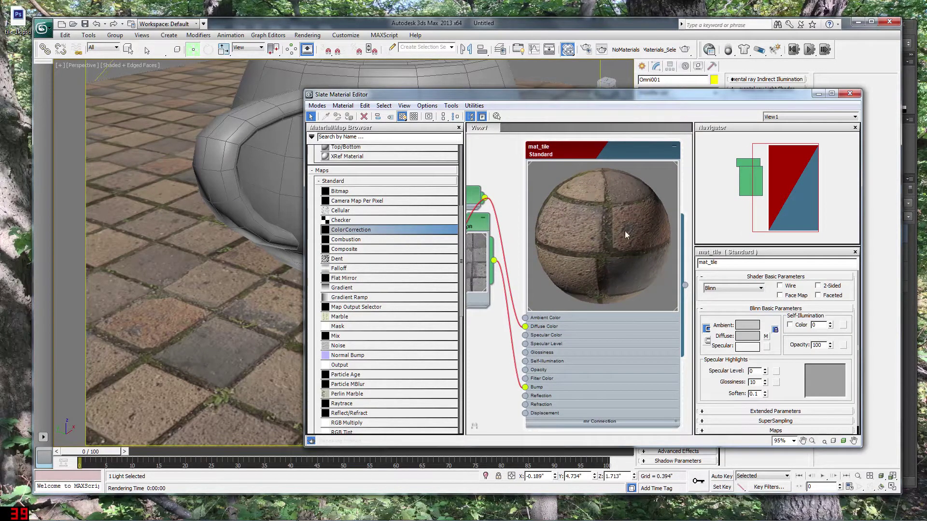
pyautogui.moveTo(584, 248); pyautogui.dragTo(579, 276)
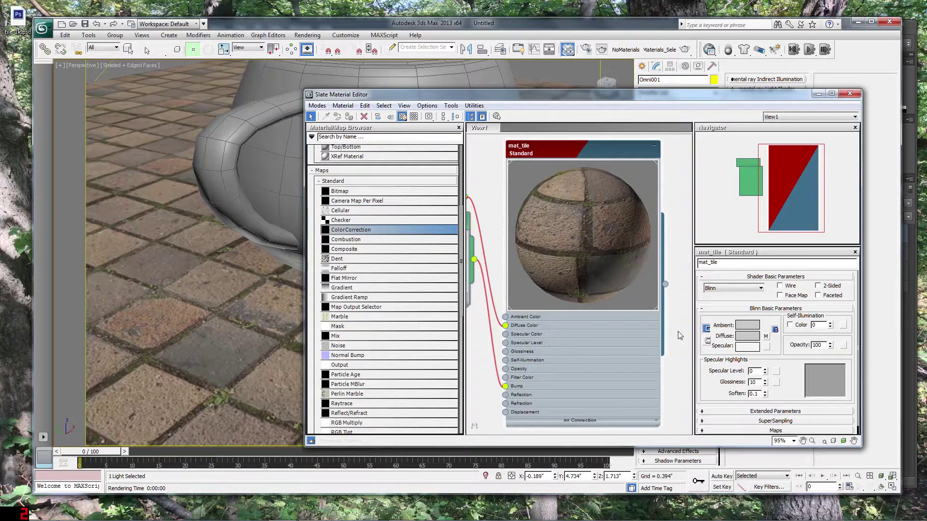
pyautogui.click(763, 430)
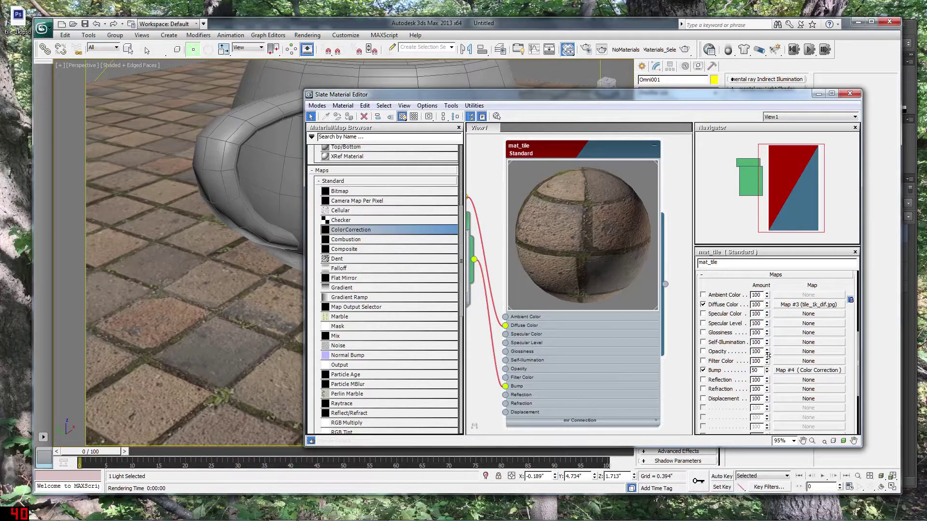
pyautogui.moveTo(768, 355); pyautogui.dragTo(767, 367)
pyautogui.doubleClick(755, 370)
# Move the Color Correction node farther below the tile bitmap node and show its enlarged preview
pyautogui.moveTo(516, 221); pyautogui.dragTo(610, 202)
pyautogui.scroll(-1, 607, 205)
pyautogui.click(517, 215)
pyautogui.moveTo(515, 215); pyautogui.dragTo(535, 279)
pyautogui.doubleClick(532, 281)
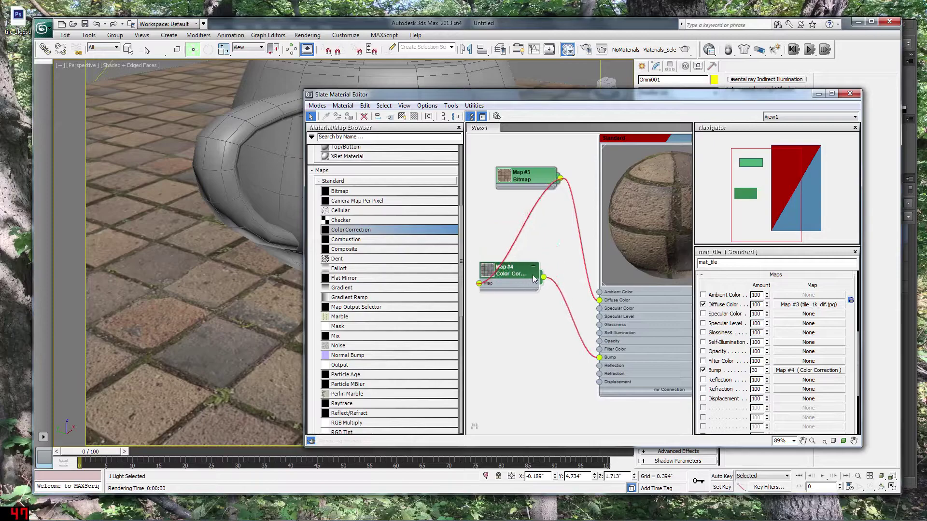
pyautogui.doubleClick(490, 272)
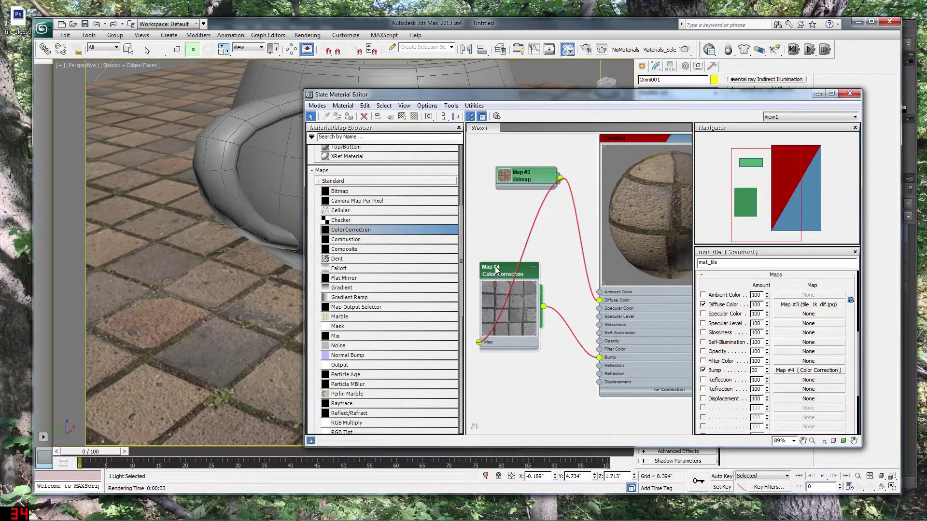
# Try inverting the Color Correction map's channels, and restore them to Normal
pyautogui.doubleClick(496, 270)
pyautogui.scroll(4, 496, 270)
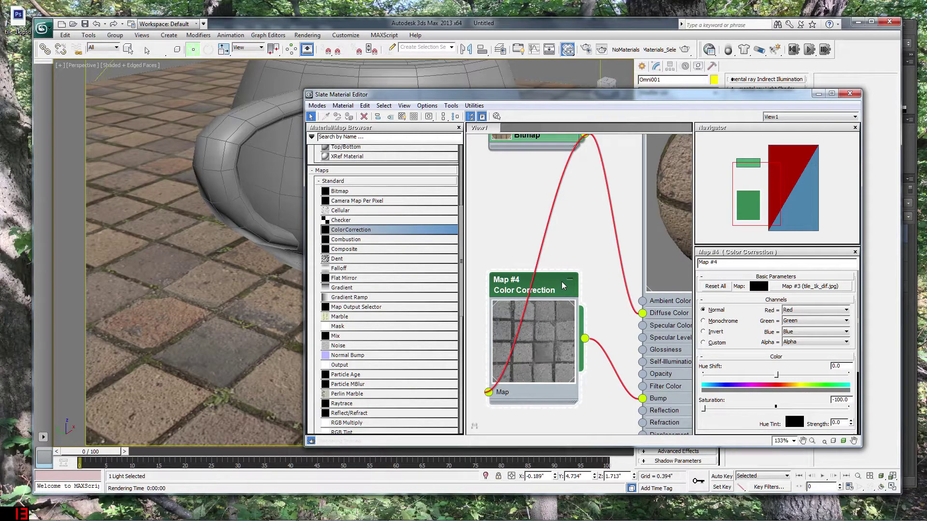
pyautogui.click(703, 332)
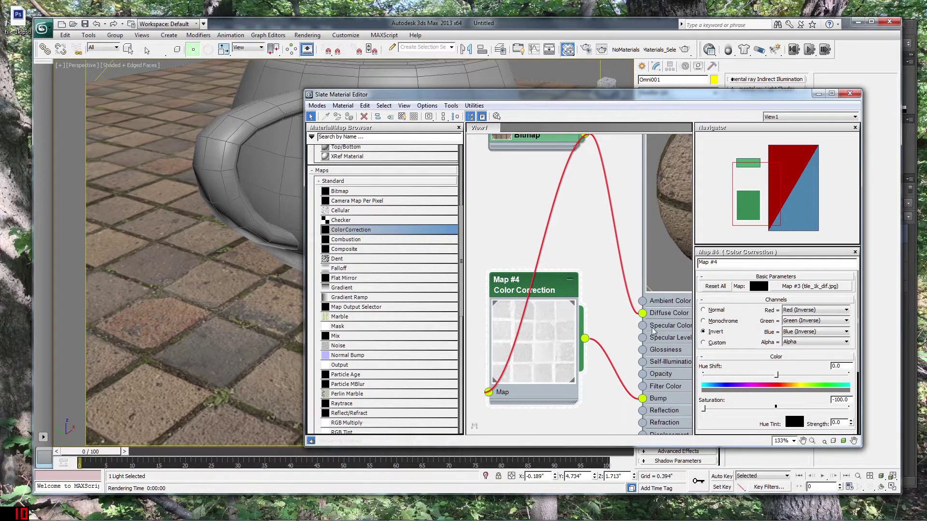
pyautogui.click(703, 310)
# Connect the Color Correction map's output to the mat_tile material's Specular Level slot
pyautogui.scroll(-3, 565, 265)
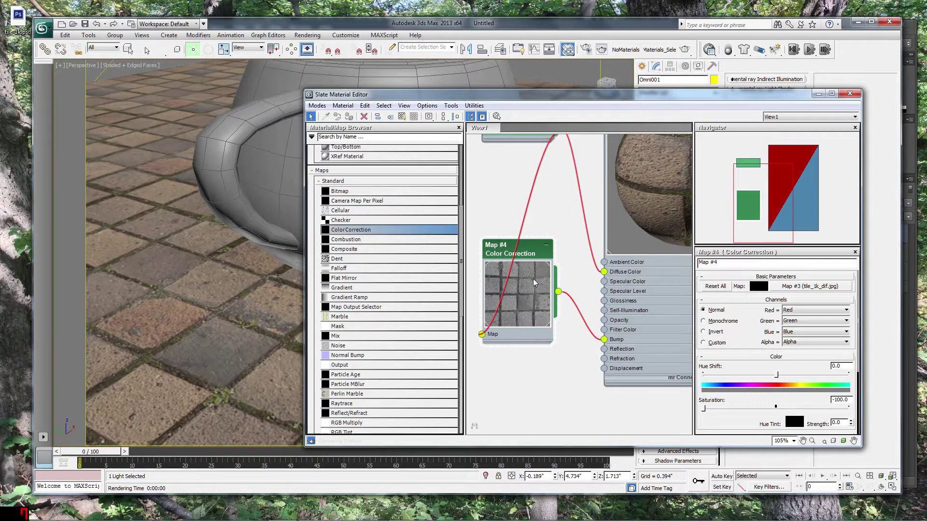
pyautogui.moveTo(560, 293); pyautogui.dragTo(531, 294)
pyautogui.scroll(-1, 531, 294)
pyautogui.moveTo(498, 236); pyautogui.dragTo(481, 266)
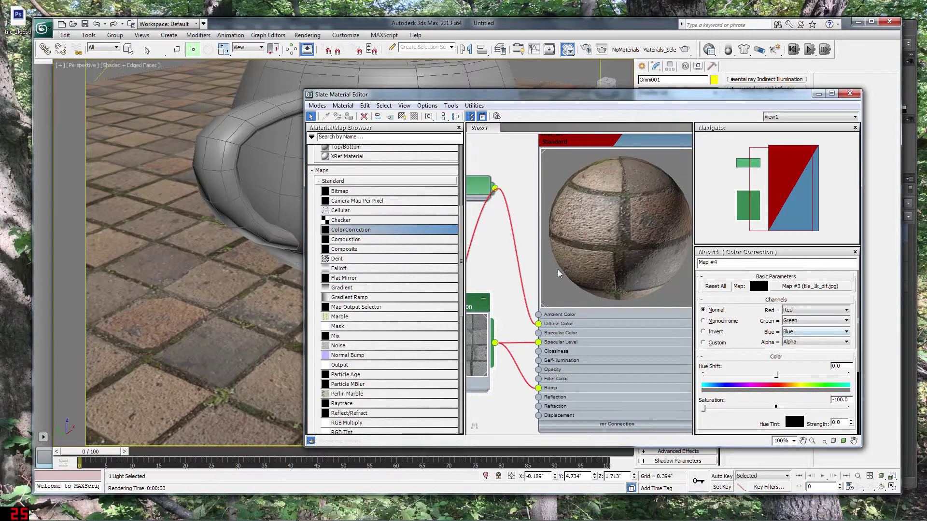
# Set the Specular Level map amount of the mat_tile material to 50
pyautogui.moveTo(575, 191); pyautogui.dragTo(572, 216)
pyautogui.doubleClick(593, 167)
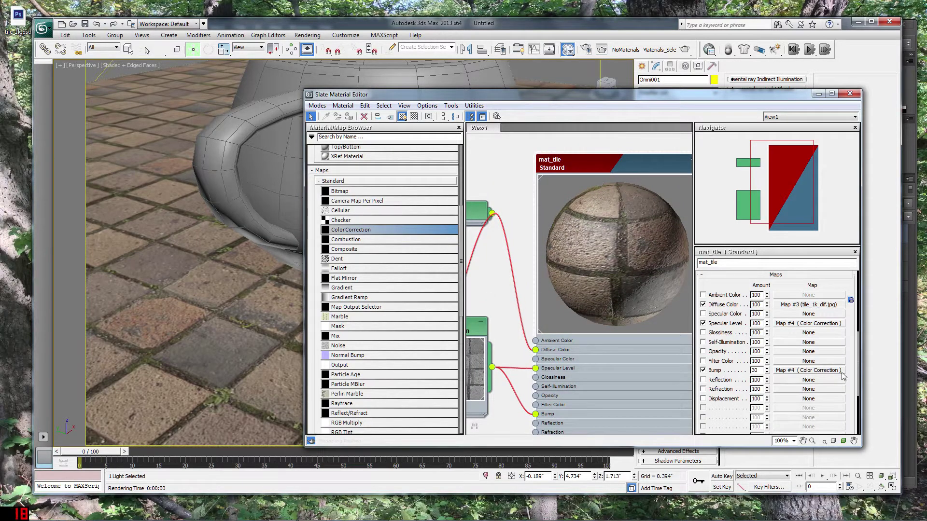
pyautogui.scroll(5, 862, 338)
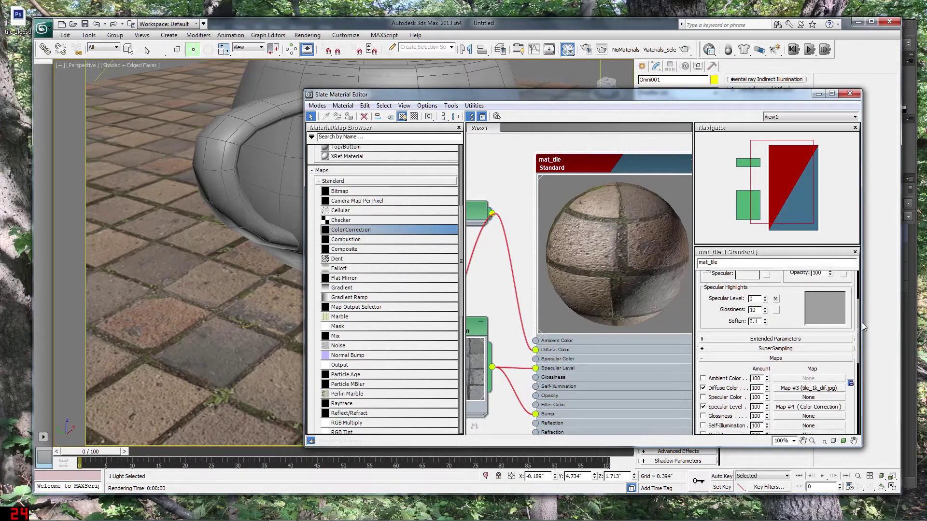
pyautogui.moveTo(767, 403); pyautogui.dragTo(766, 412)
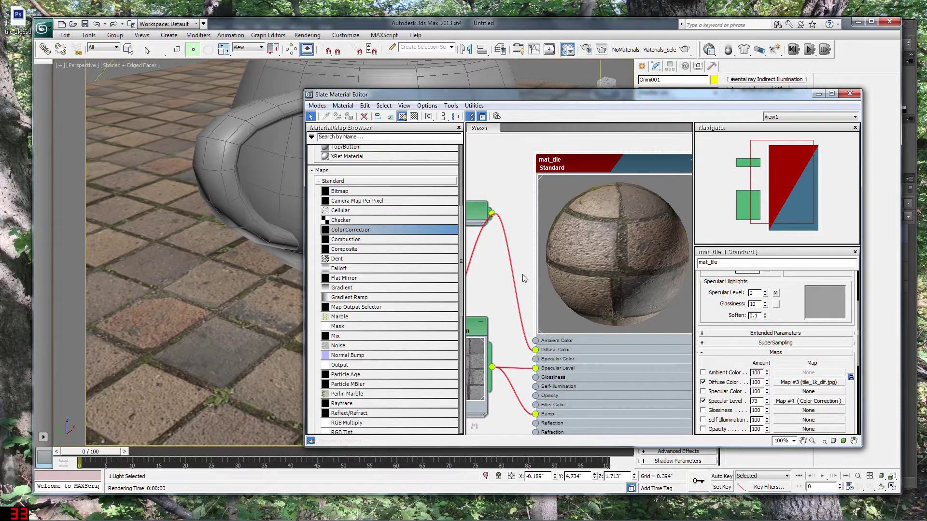
pyautogui.moveTo(525, 279); pyautogui.dragTo(528, 213)
pyautogui.moveTo(768, 404); pyautogui.dragTo(766, 418)
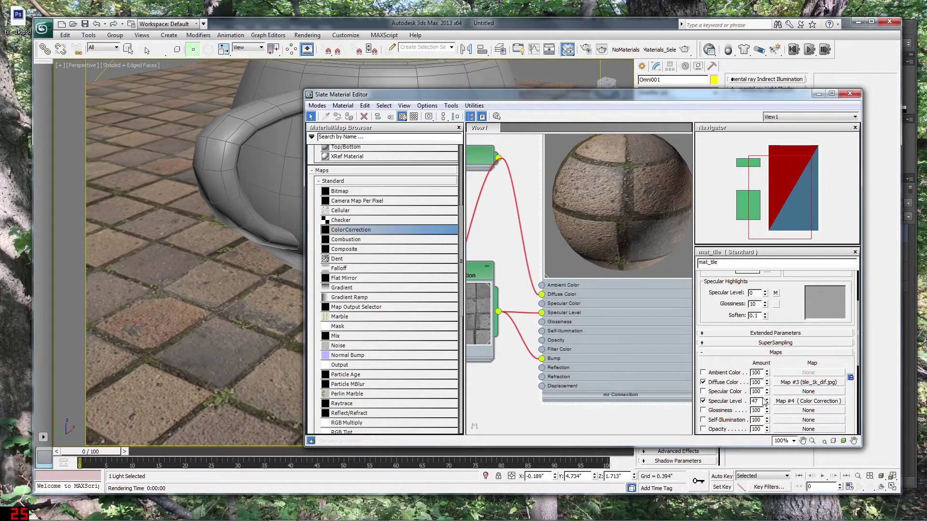
pyautogui.write('50')
pyautogui.press('Return')
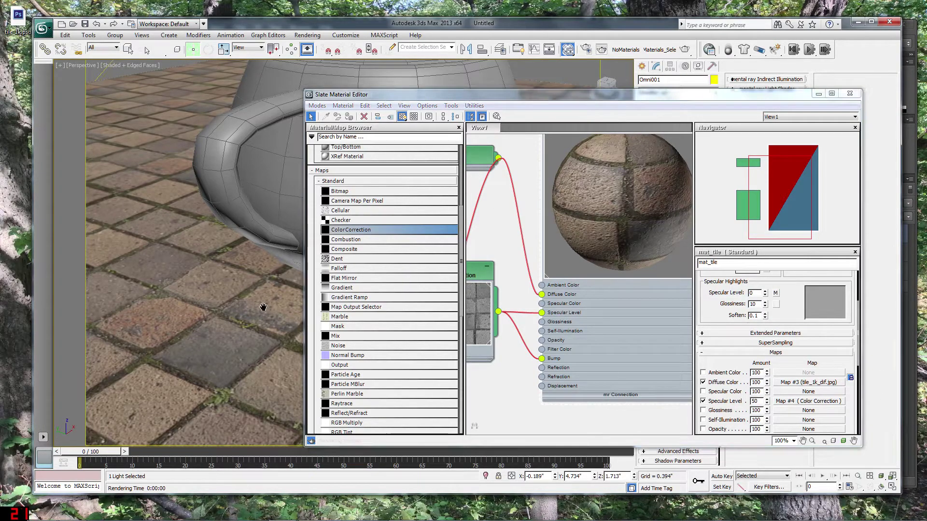
# Render the perspective view to check the specular effect on the tiles, and close the rendered frame
pyautogui.hotkey('shift', 'q')
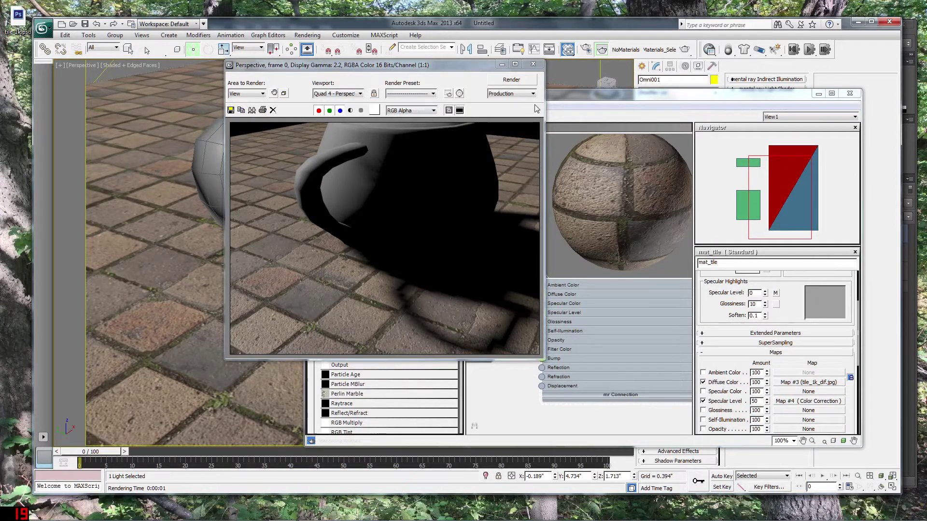
pyautogui.click(606, 172)
pyautogui.click(533, 64)
pyautogui.moveTo(194, 207); pyautogui.dragTo(271, 203)
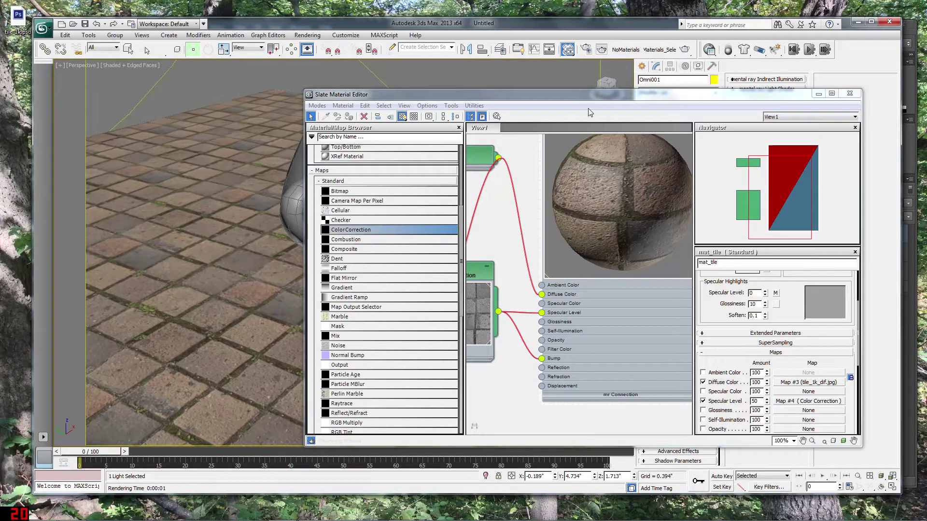
# Set the mat_tile material's Bump map amount to 40 and render the perspective view
pyautogui.moveTo(585, 96); pyautogui.dragTo(640, 97)
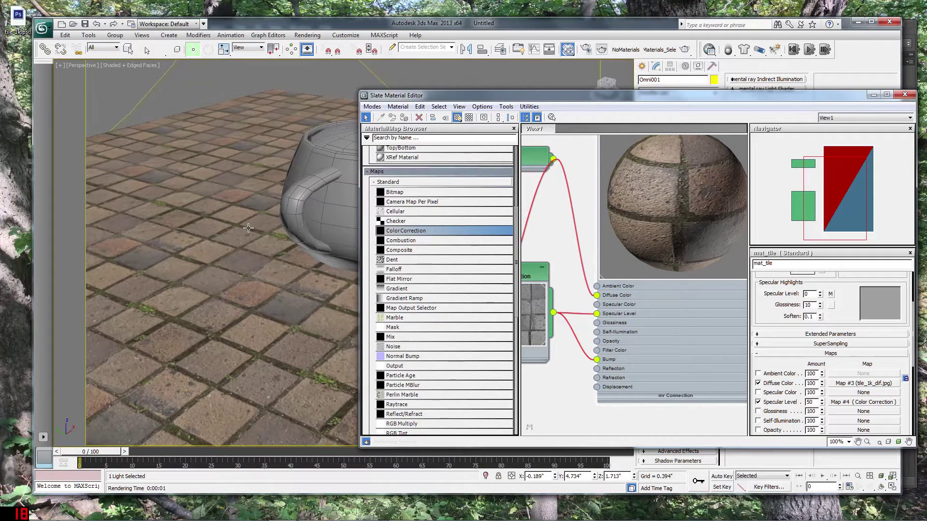
pyautogui.scroll(2, 681, 179)
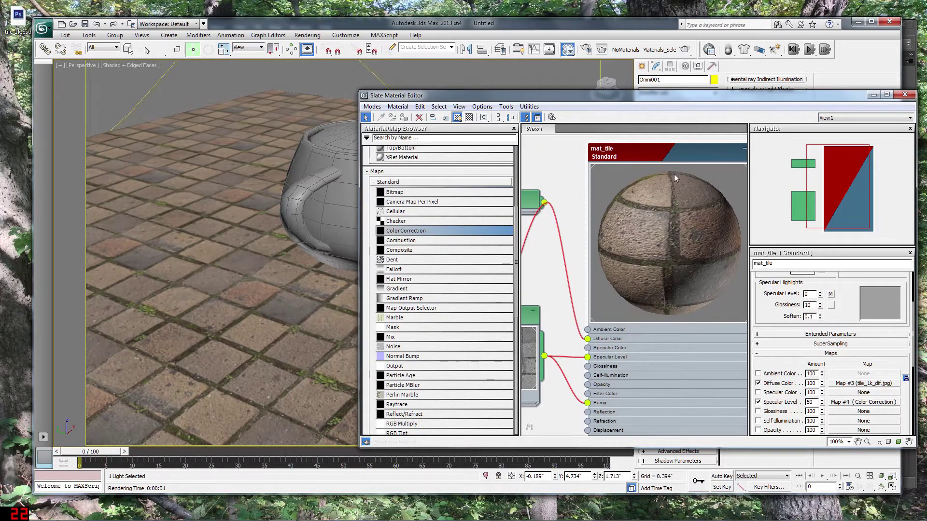
pyautogui.scroll(-1, 674, 148)
pyautogui.scroll(1, 674, 242)
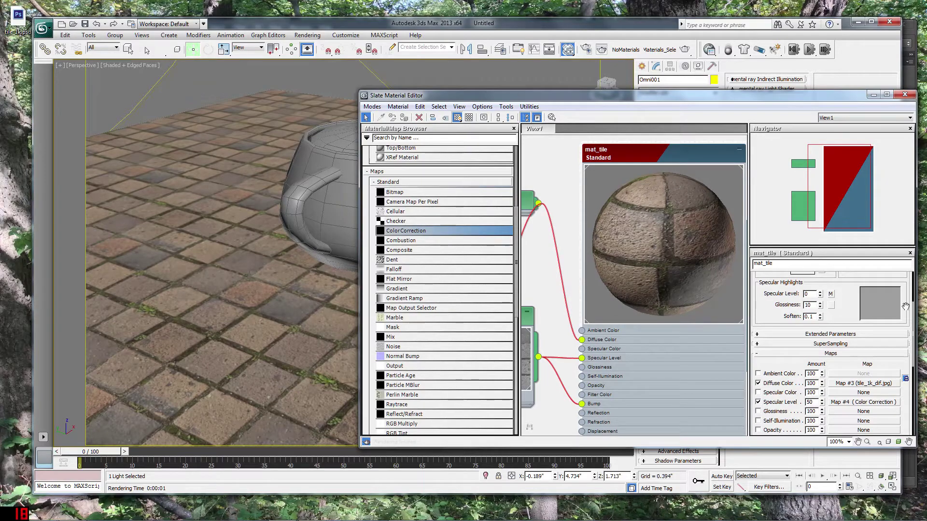
pyautogui.moveTo(849, 96); pyautogui.dragTo(806, 96)
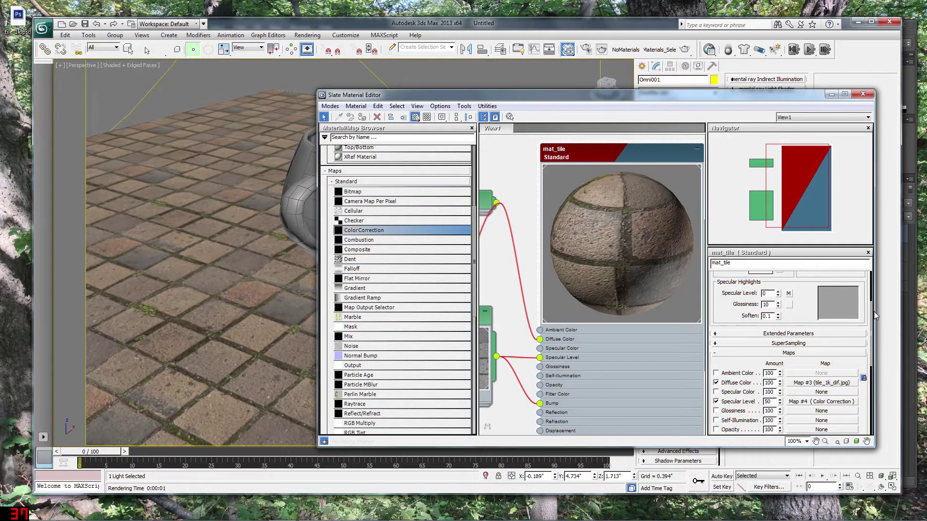
pyautogui.moveTo(871, 312); pyautogui.dragTo(869, 353)
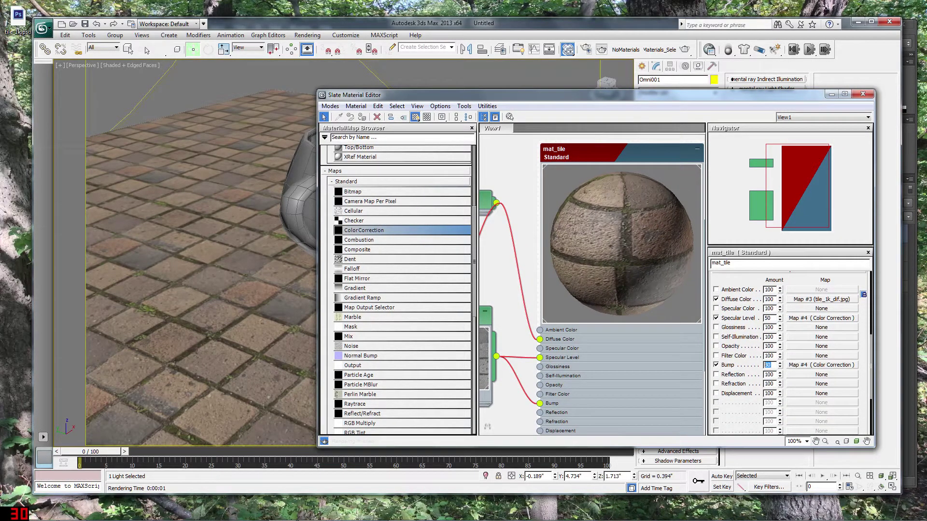
pyautogui.doubleClick(768, 365)
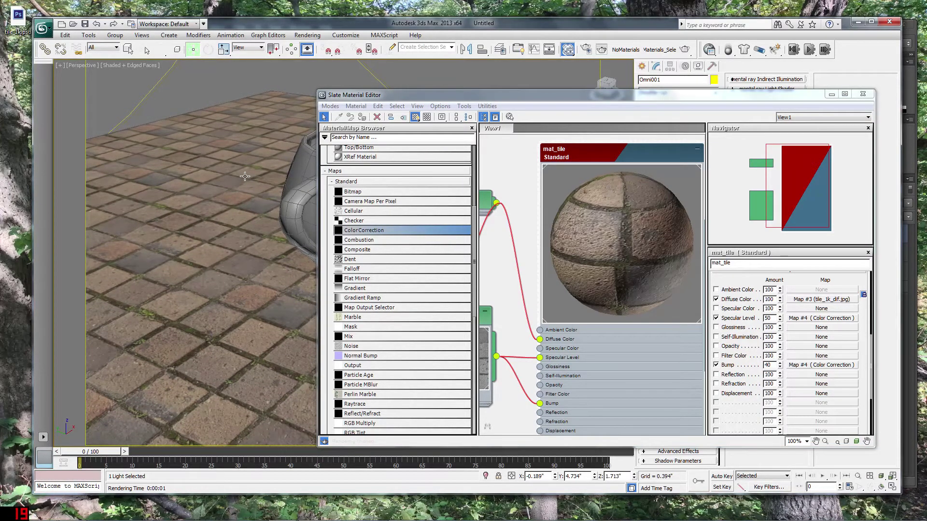
pyautogui.hotkey('shift', 'q')
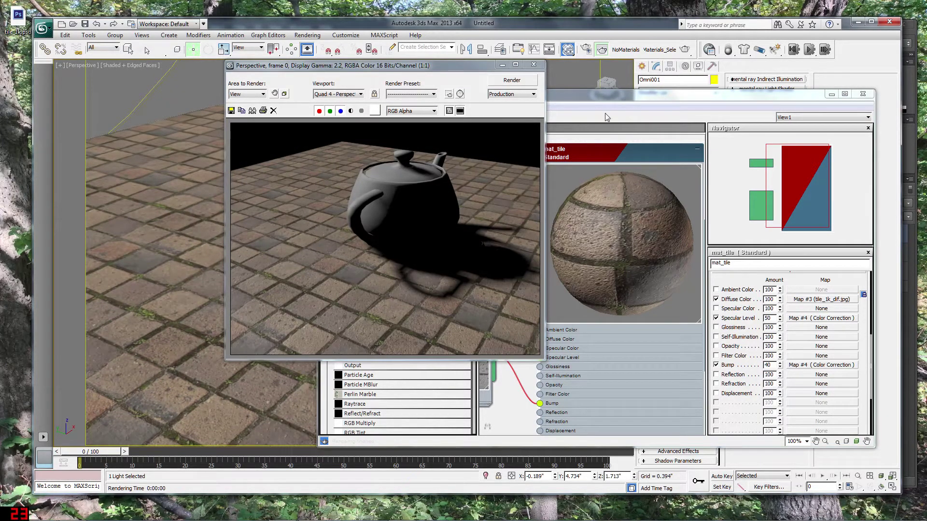
pyautogui.click(607, 117)
# Move the small teapot out of the large teapot's shadow onto the lit tiles in front of it
pyautogui.moveTo(435, 97); pyautogui.dragTo(683, 129)
pyautogui.click(486, 265)
pyautogui.scroll(2, 502, 272)
pyautogui.moveTo(506, 274); pyautogui.dragTo(345, 372)
pyautogui.scroll(-3, 327, 298)
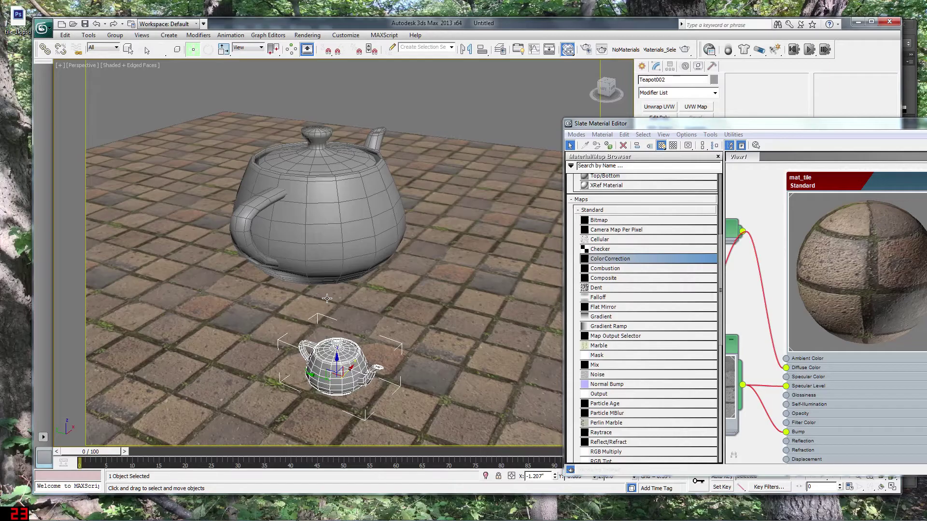
pyautogui.scroll(5, 327, 298)
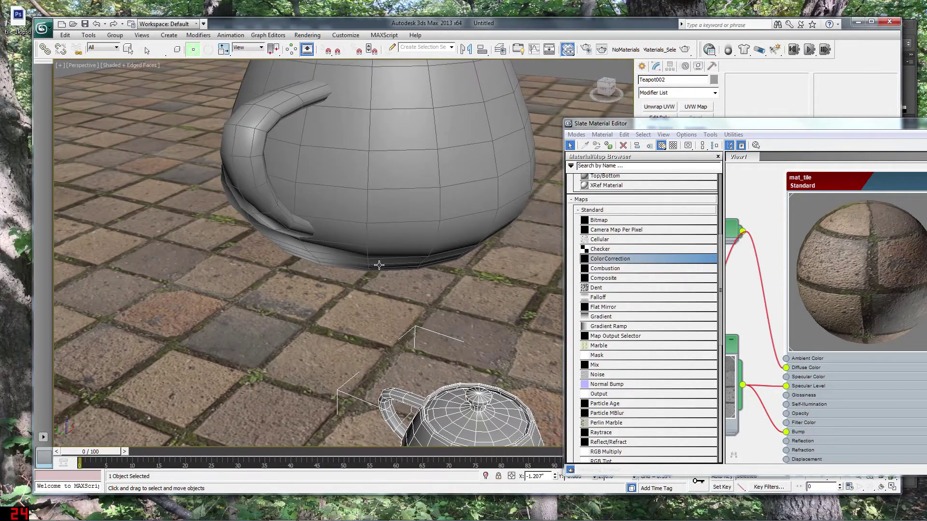
pyautogui.scroll(-6, 379, 265)
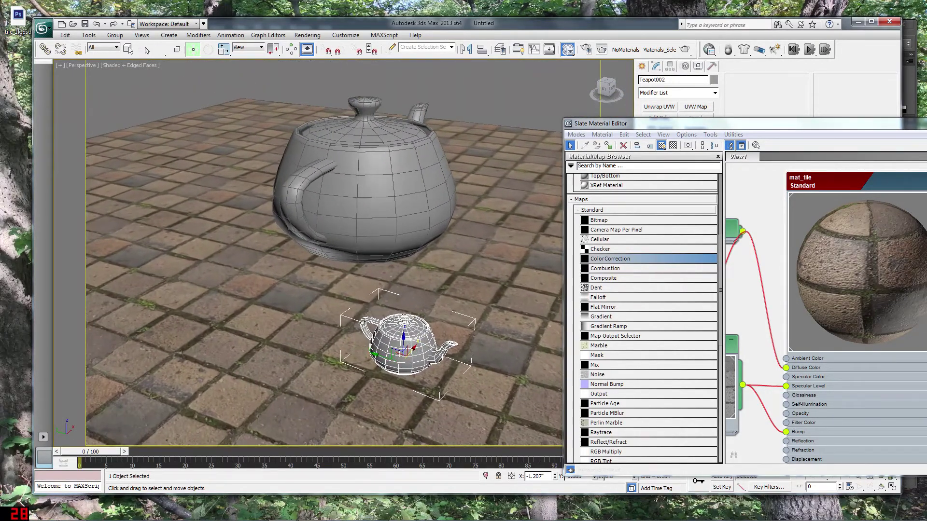
# Render the perspective view and clone the rendered frame into a separate window for comparison
pyautogui.hotkey('shift', 'q')
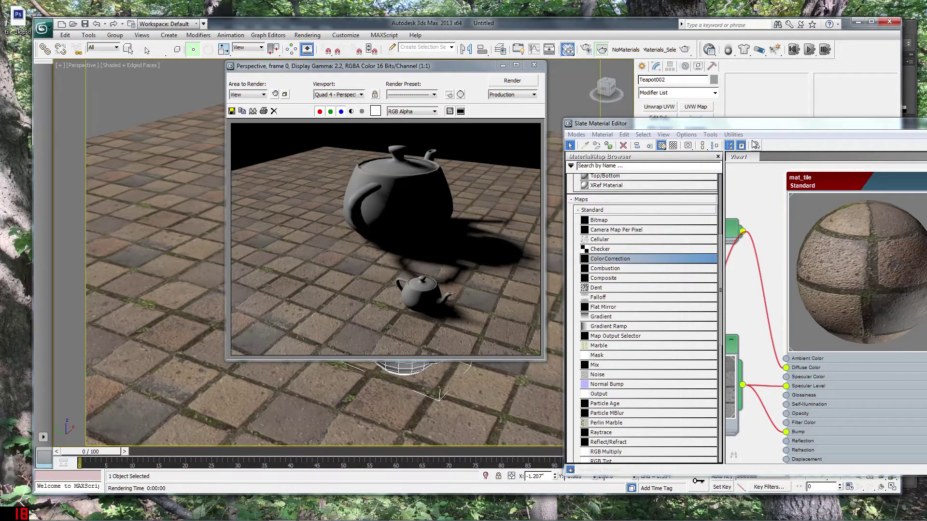
pyautogui.moveTo(753, 124); pyautogui.dragTo(714, 112)
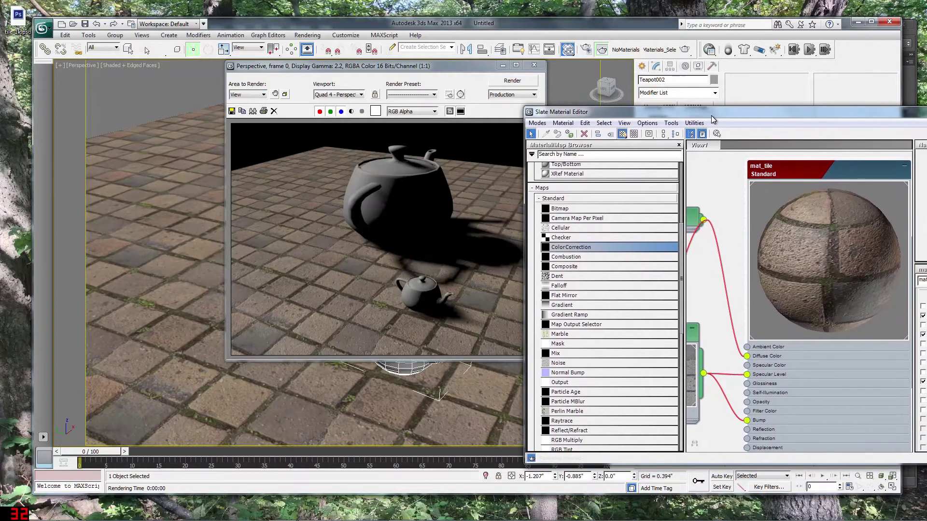
pyautogui.click(253, 112)
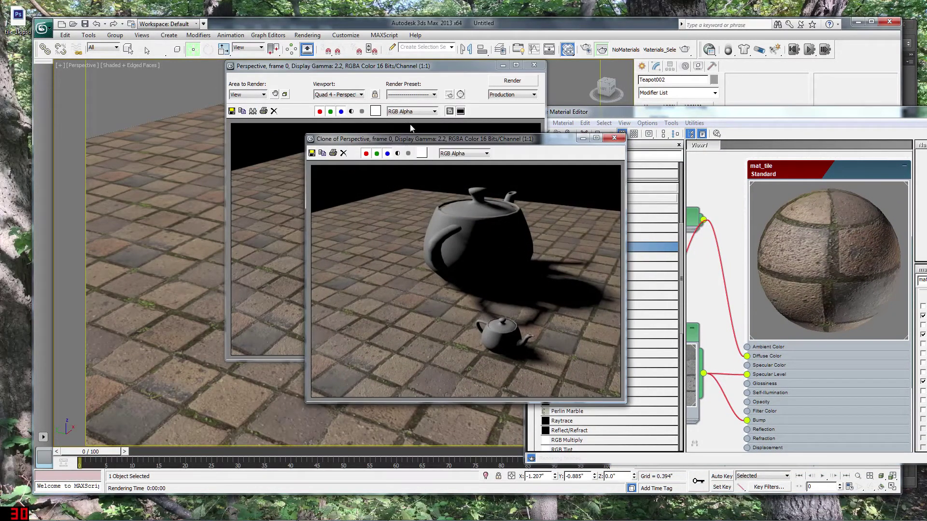
pyautogui.moveTo(413, 138); pyautogui.dragTo(259, 130)
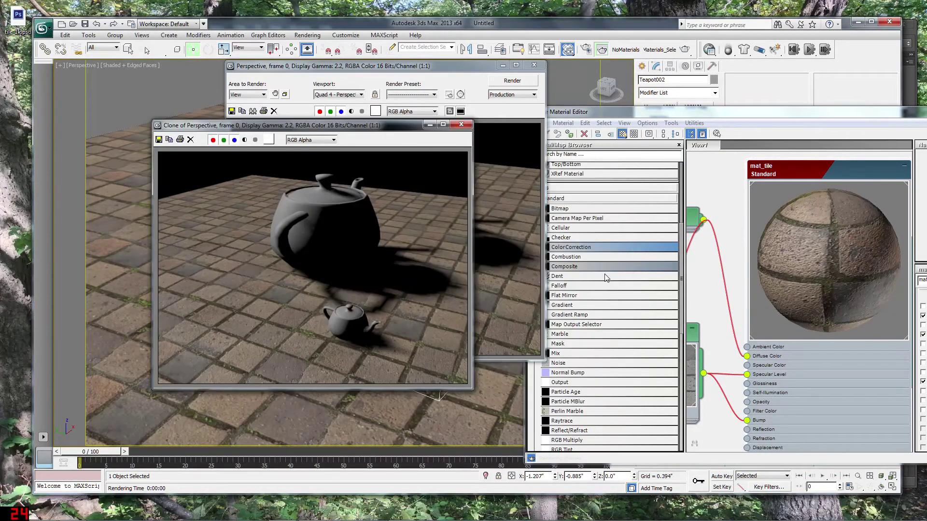
# Disconnect the Color Correction map from the Specular Level and Bump slots of mat_tile
pyautogui.click(723, 367)
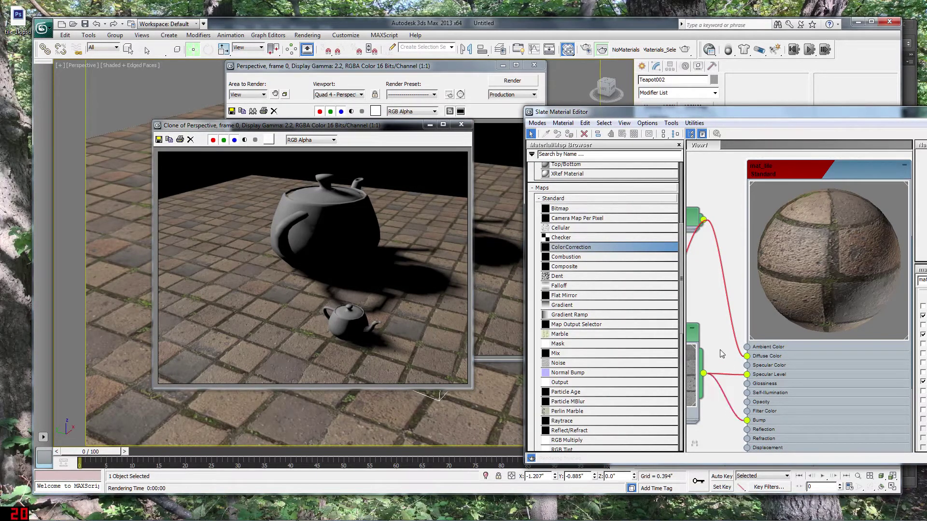
pyautogui.click(732, 407)
pyautogui.press('Delete')
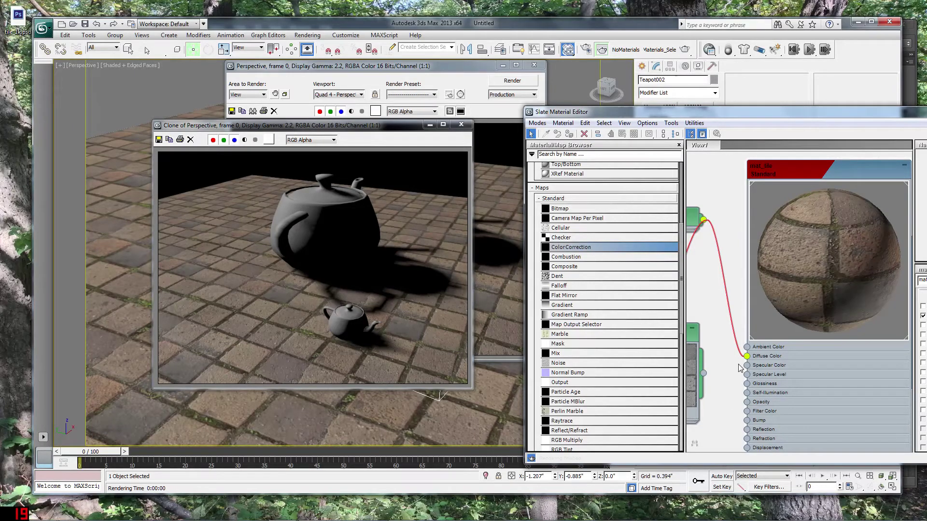
# Render the scene without the two maps, compare it beside the cloned frame, and close both render windows
pyautogui.click(513, 81)
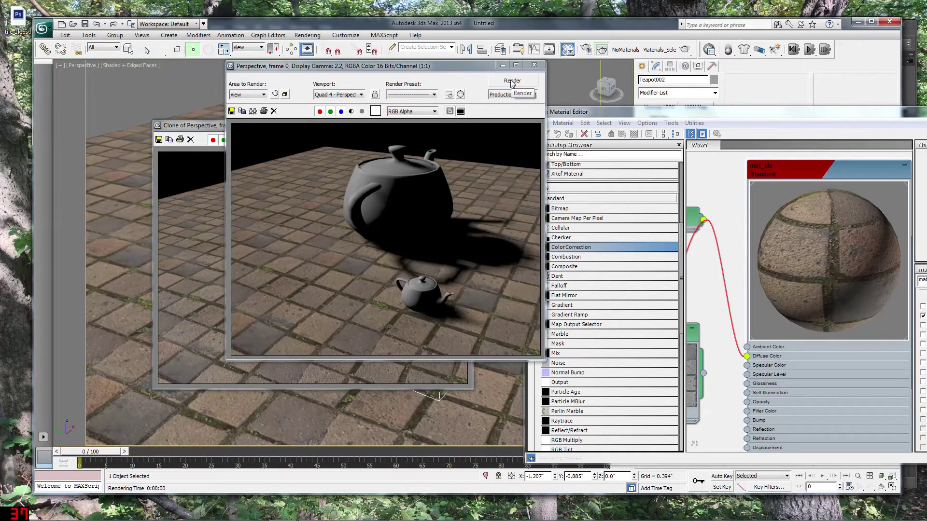
pyautogui.moveTo(466, 73); pyautogui.dragTo(664, 108)
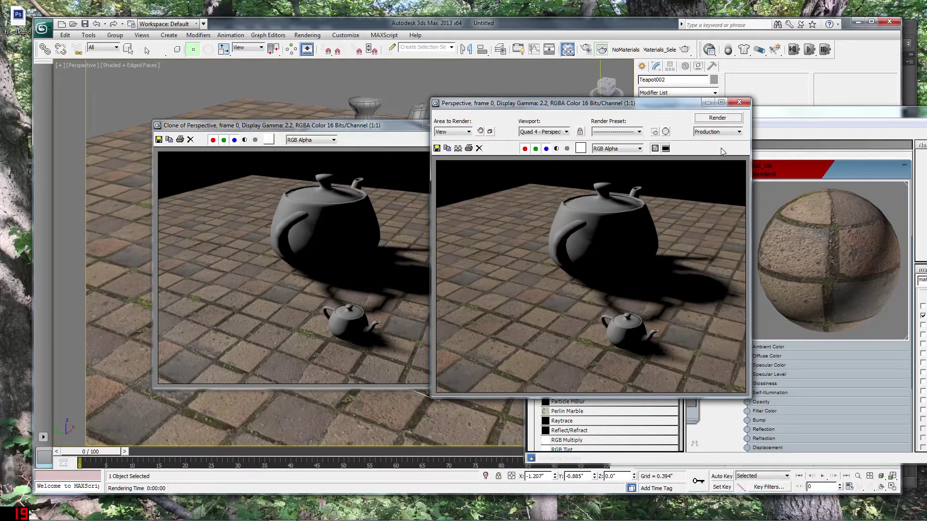
pyautogui.click(739, 102)
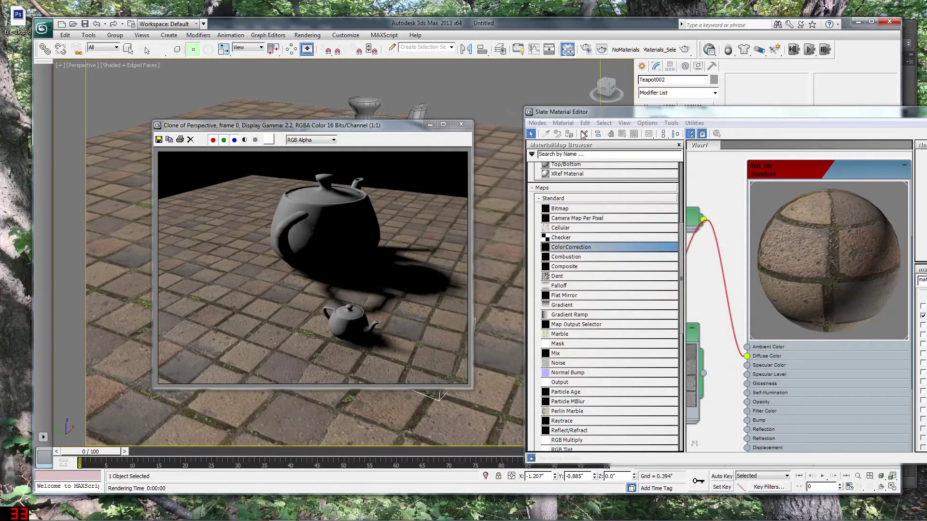
pyautogui.click(464, 126)
# Reconnect the Color Correction map's output to the Bump and Specular Level slots of mat_tile
pyautogui.moveTo(686, 265); pyautogui.dragTo(618, 270)
pyautogui.moveTo(753, 174); pyautogui.dragTo(863, 129)
pyautogui.moveTo(652, 303); pyautogui.dragTo(671, 293)
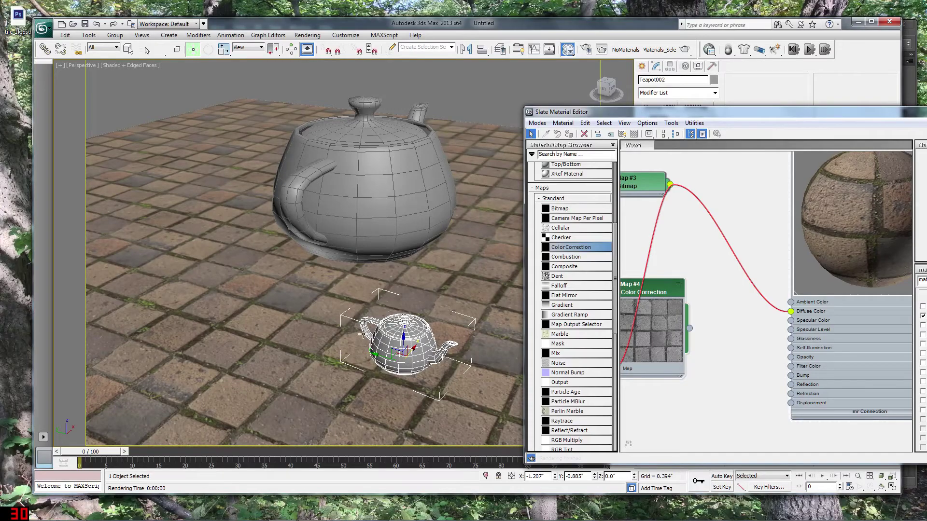
pyautogui.moveTo(690, 329); pyautogui.dragTo(791, 375)
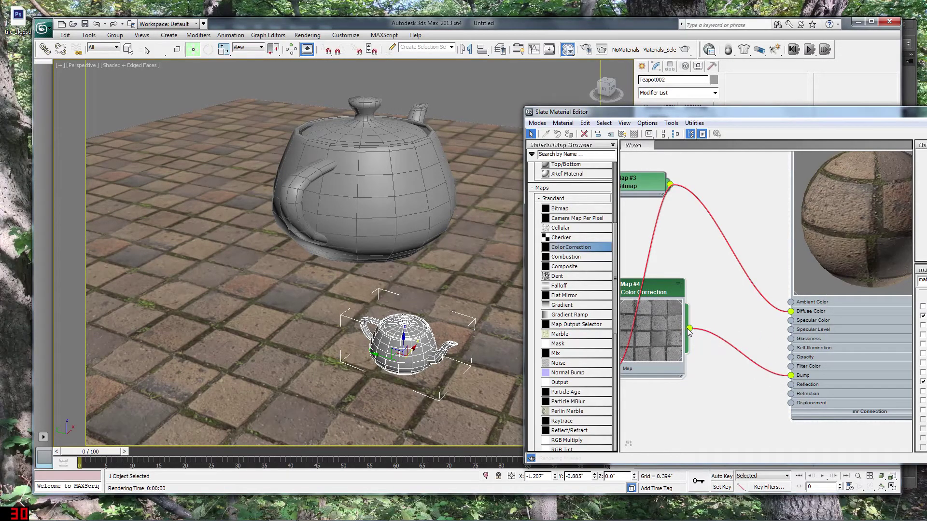
pyautogui.moveTo(689, 329); pyautogui.dragTo(791, 330)
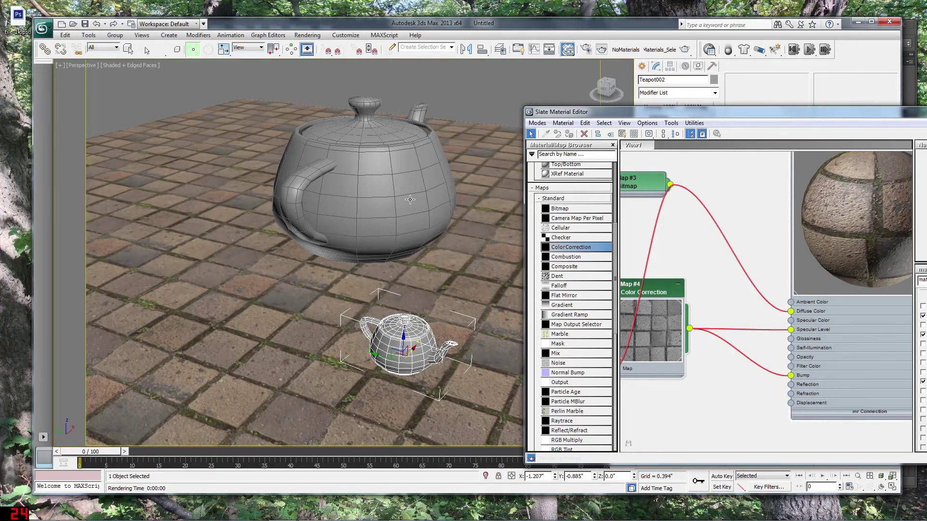
# Render the perspective view with the bump and specular maps connected, and close the rendered frame
pyautogui.scroll(2, 418, 208)
pyautogui.hotkey('shift', 'q')
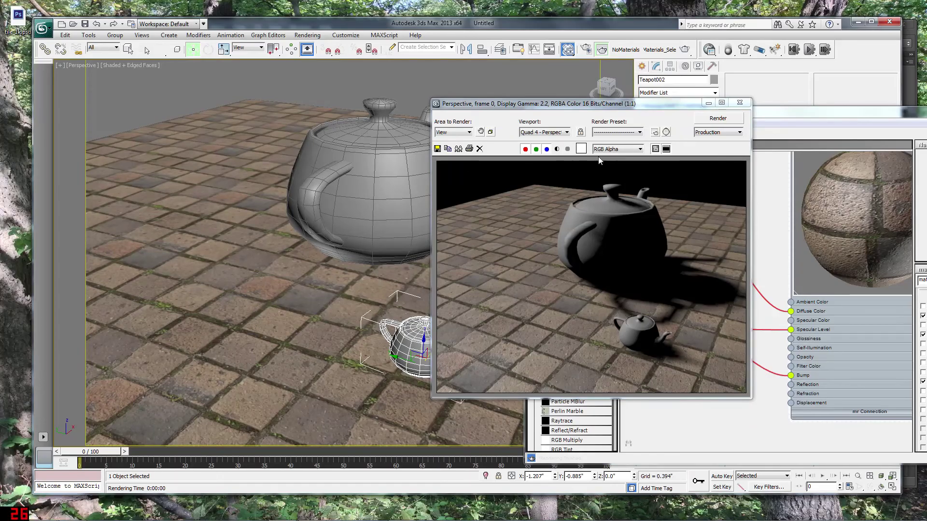
pyautogui.click(739, 103)
pyautogui.moveTo(406, 203); pyautogui.dragTo(409, 267)
pyautogui.scroll(-10, 409, 267)
pyautogui.scroll(12, 396, 245)
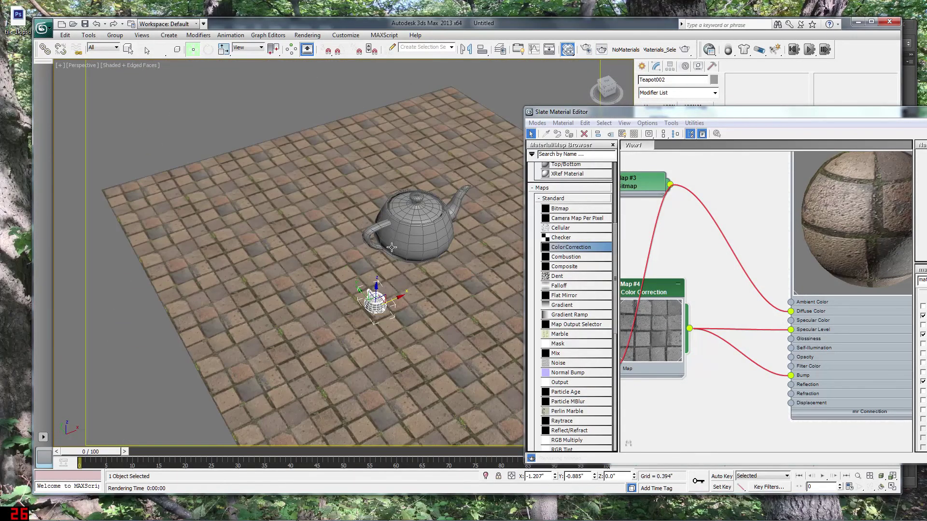
pyautogui.scroll(-6, 396, 245)
pyautogui.scroll(4, 350, 259)
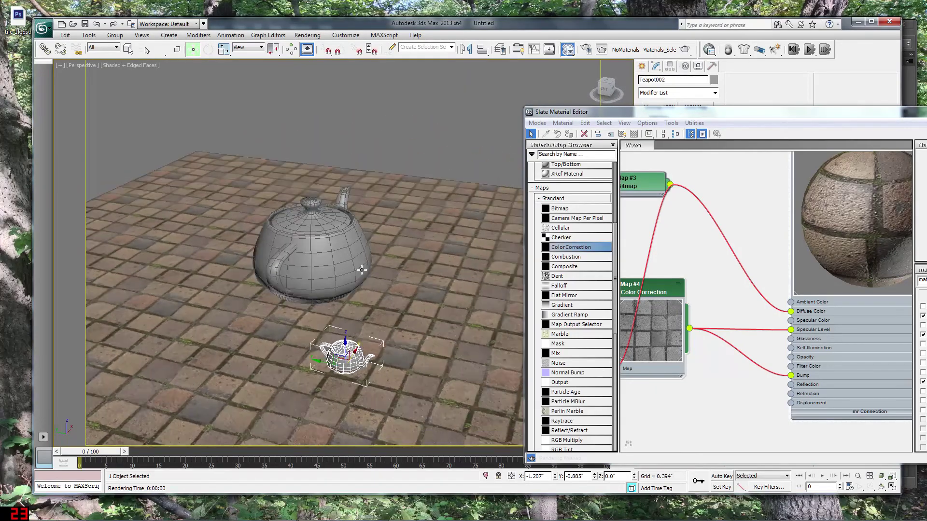
pyautogui.scroll(-3, 352, 263)
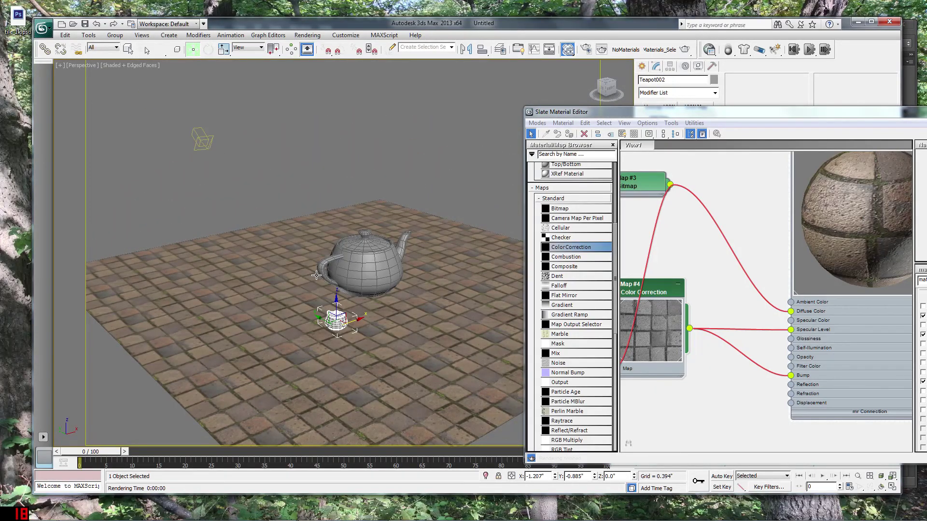